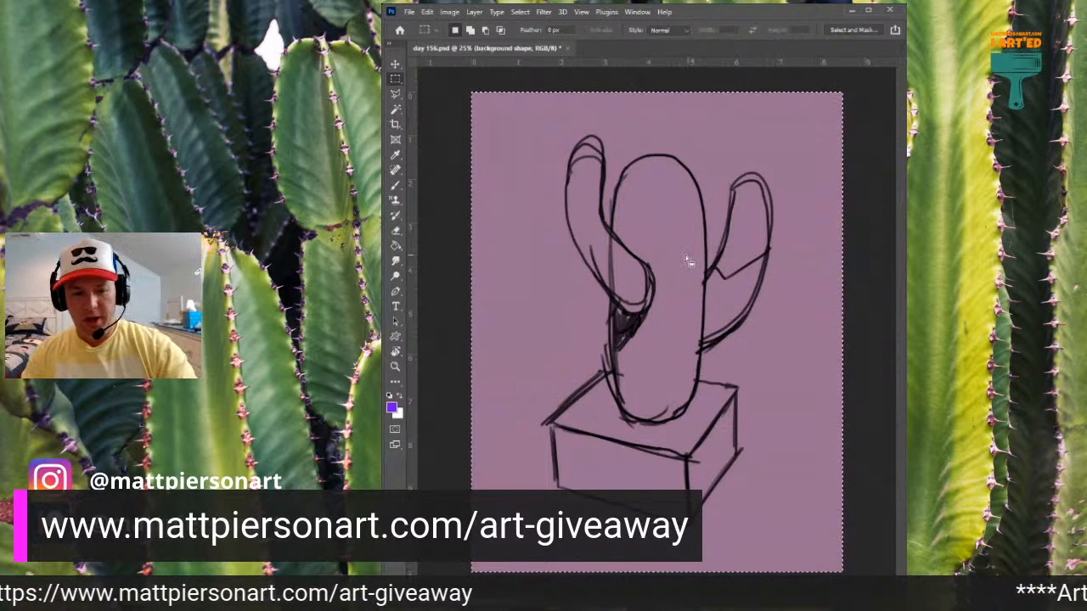
- Clear the selection and fill a large rounded purple block behind the cactus sketch on the background shape layer with an enlarged brush
key(b)
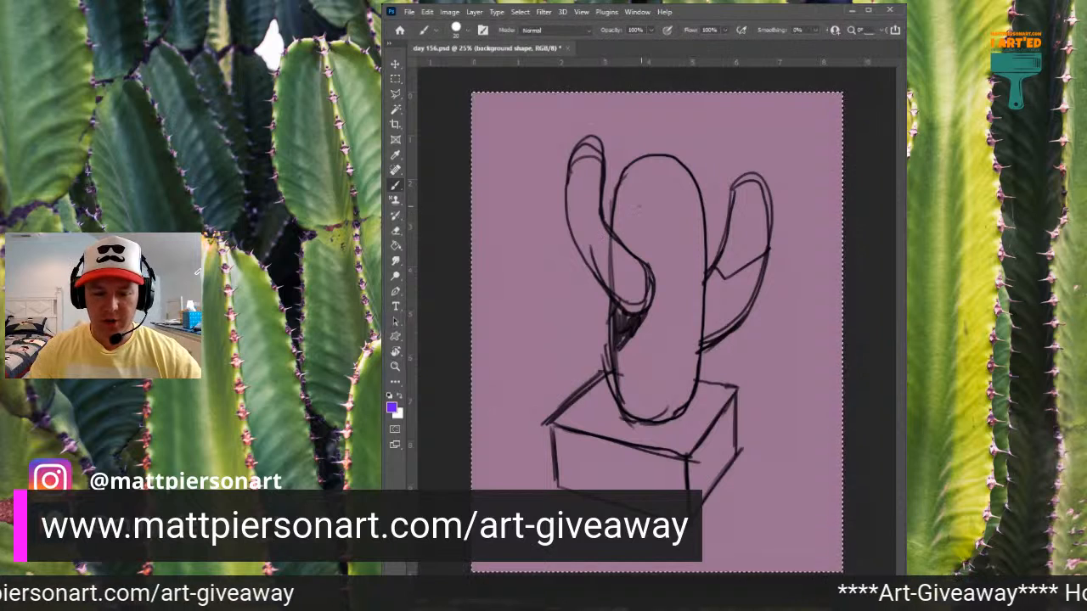
key(ctrl+d)
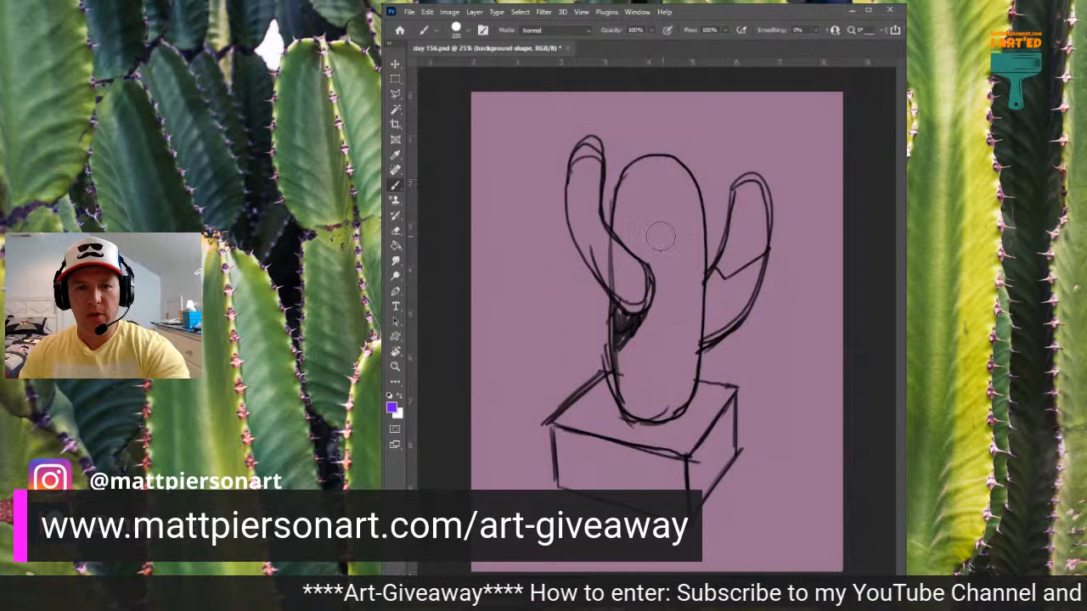
key(])
key(])
key(])
key(])
key(])
key(])
key(])
key(])
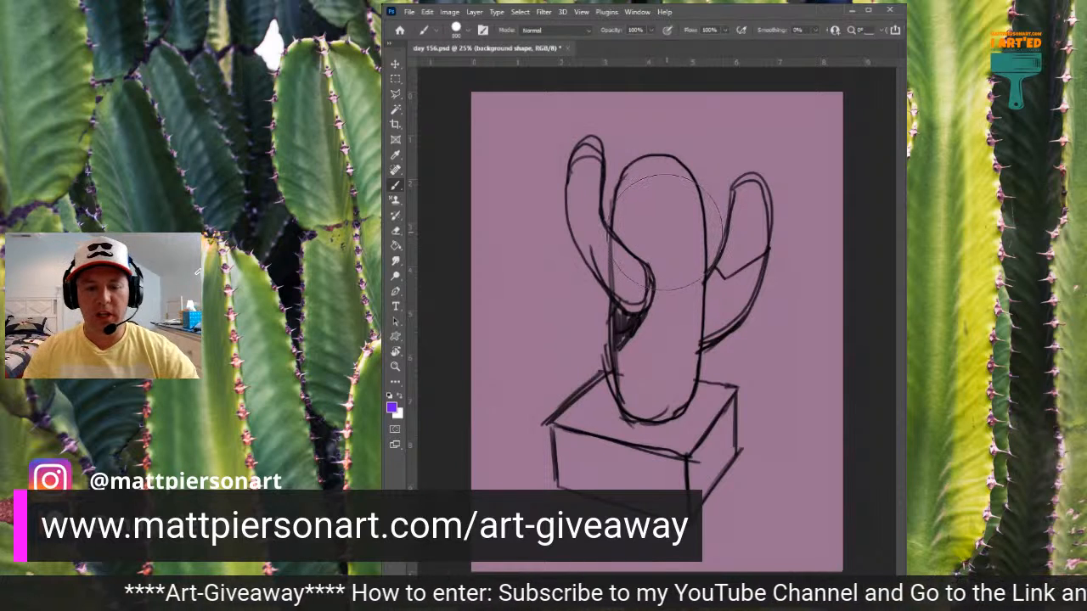
mouse_move(542, 207)
mouse_down()
mouse_move(752, 204)
mouse_move(595, 210)
mouse_move(764, 194)
mouse_move(678, 194)
mouse_move(732, 189)
mouse_move(704, 182)
mouse_move(570, 199)
mouse_move(558, 235)
mouse_move(553, 360)
mouse_move(553, 232)
mouse_move(548, 403)
mouse_move(519, 445)
mouse_move(552, 459)
mouse_move(721, 466)
mouse_up()
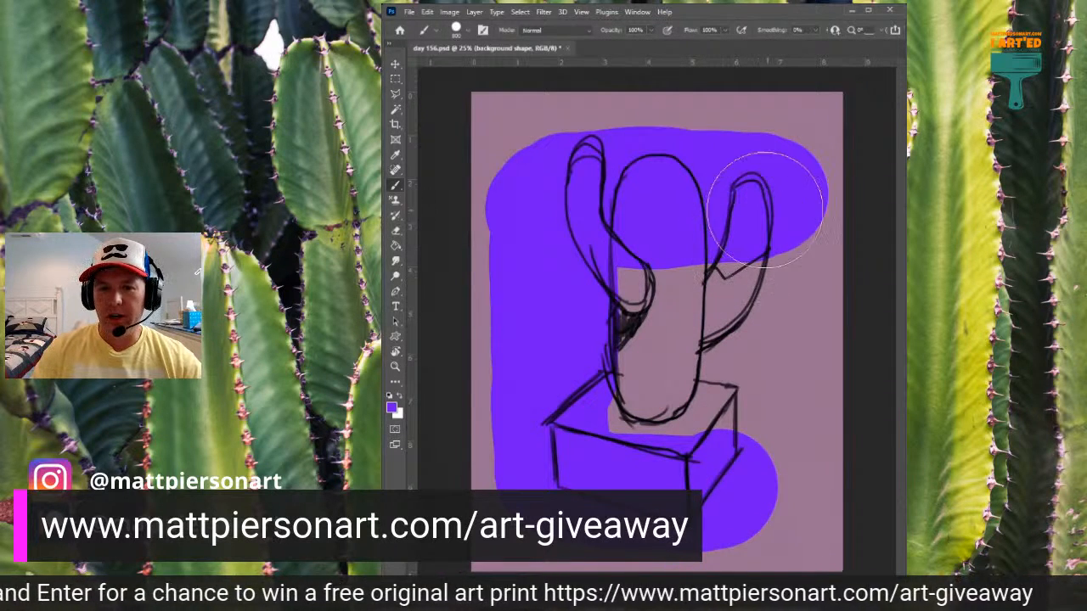
mouse_move(764, 181)
mouse_down()
mouse_move(752, 340)
mouse_move(759, 194)
mouse_move(727, 449)
mouse_move(722, 340)
mouse_move(650, 315)
mouse_move(634, 337)
mouse_up()
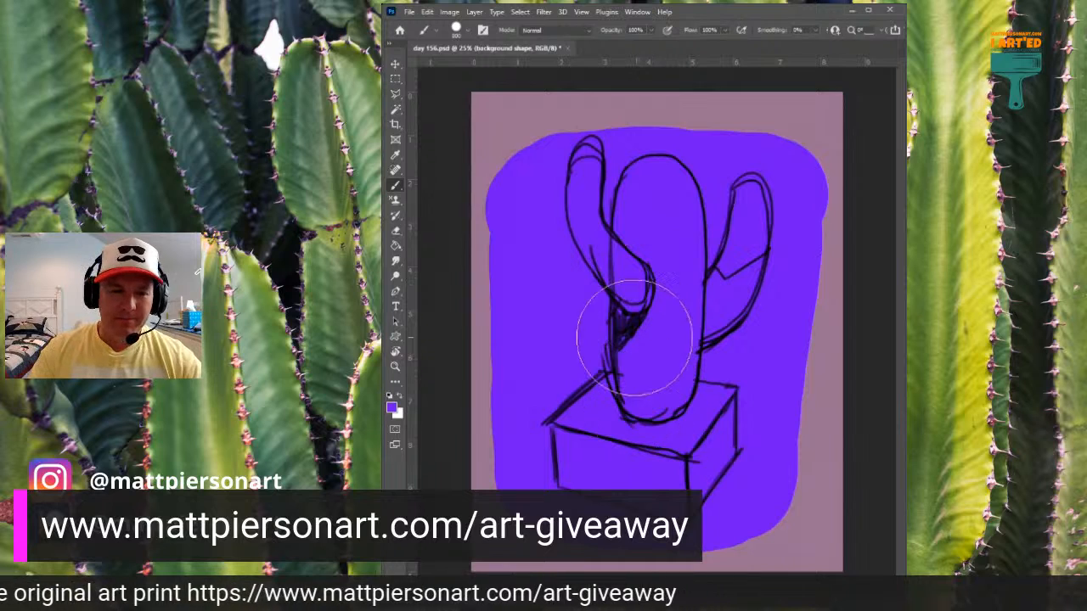
mouse_move(512, 197)
mouse_down()
mouse_move(694, 173)
mouse_move(740, 134)
mouse_move(772, 213)
mouse_move(743, 485)
mouse_up()
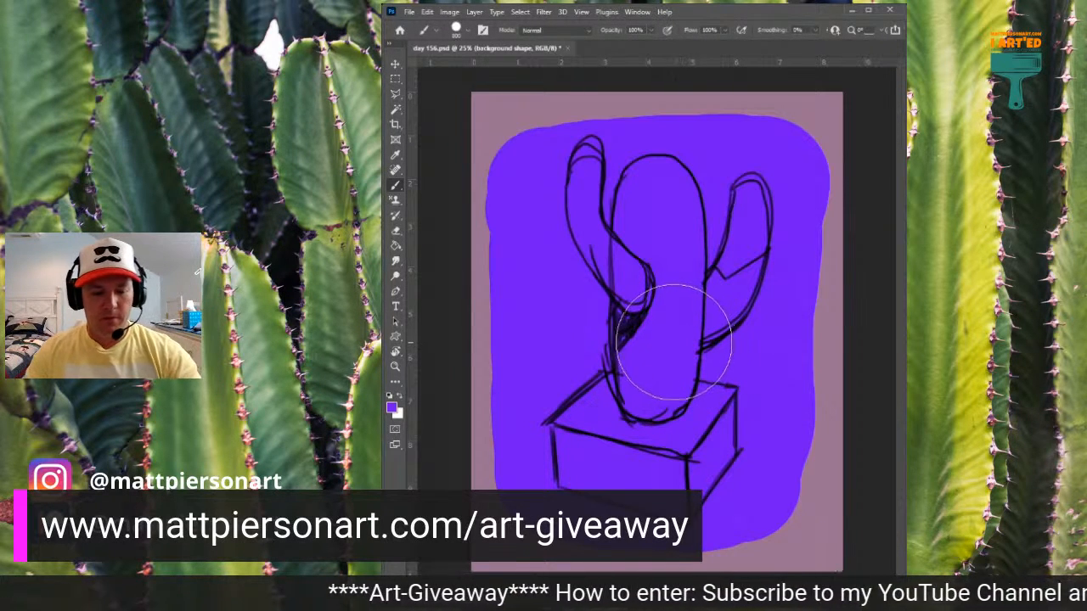
- Erase the purple block's edges along straight lines to form a tilted four-sided shape, and remove the leftover purple outside it
key(e)
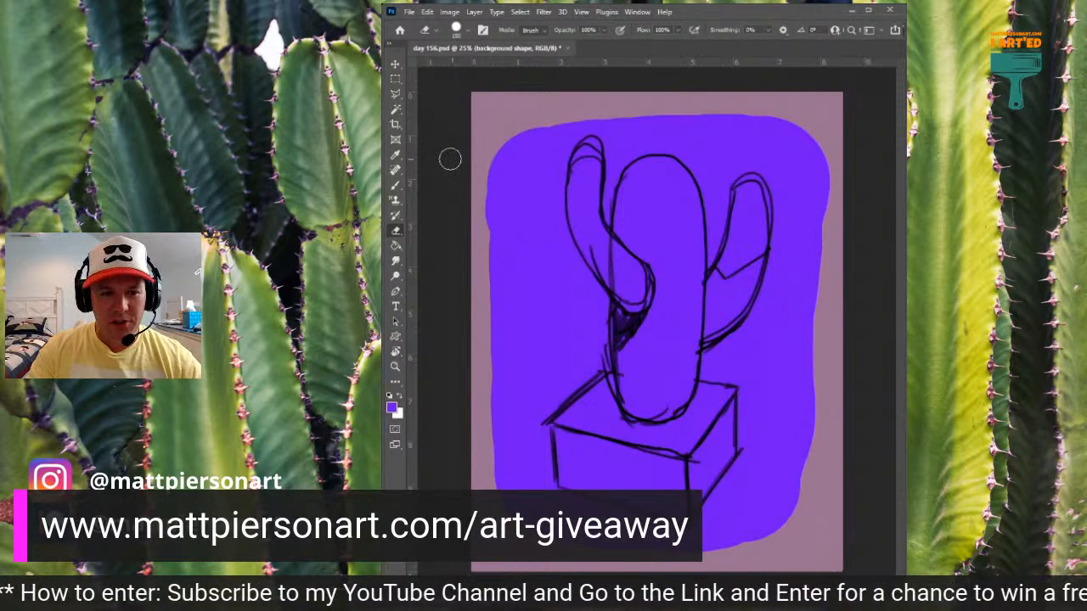
shift+click(833, 136)
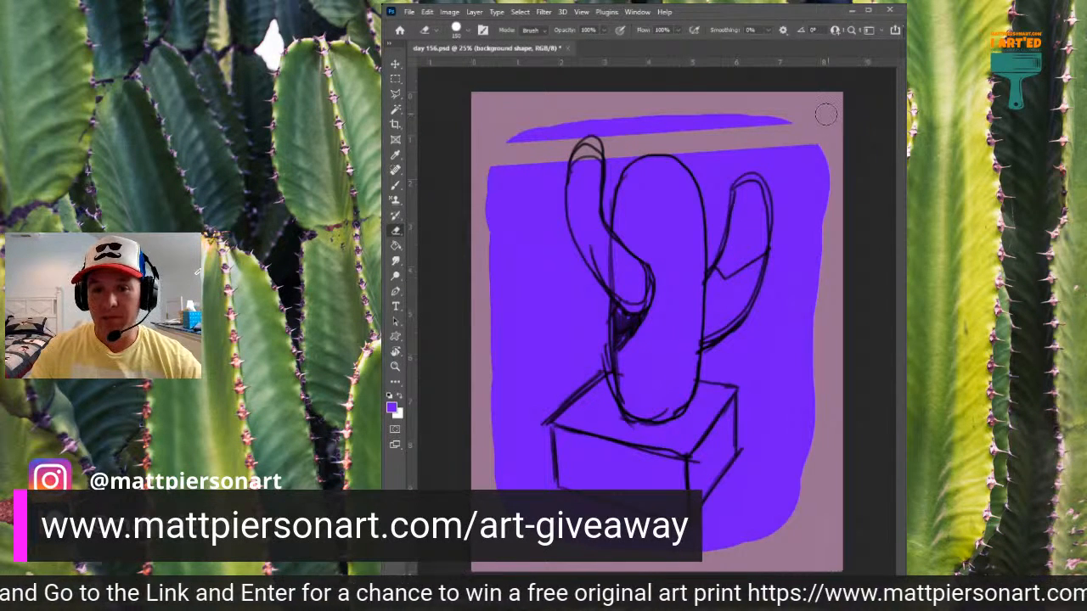
shift+click(787, 528)
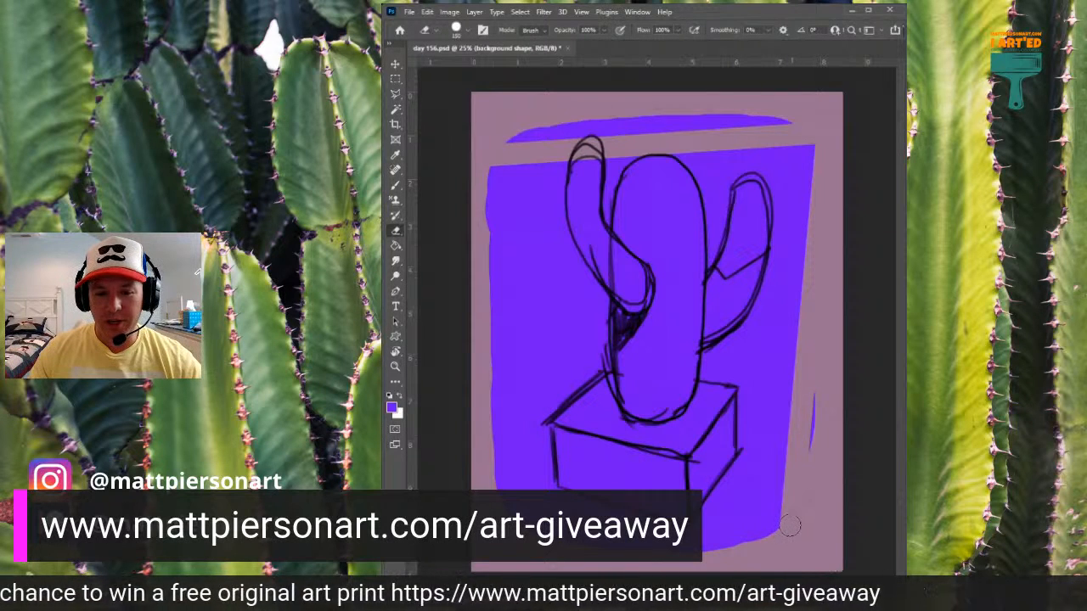
shift+click(479, 481)
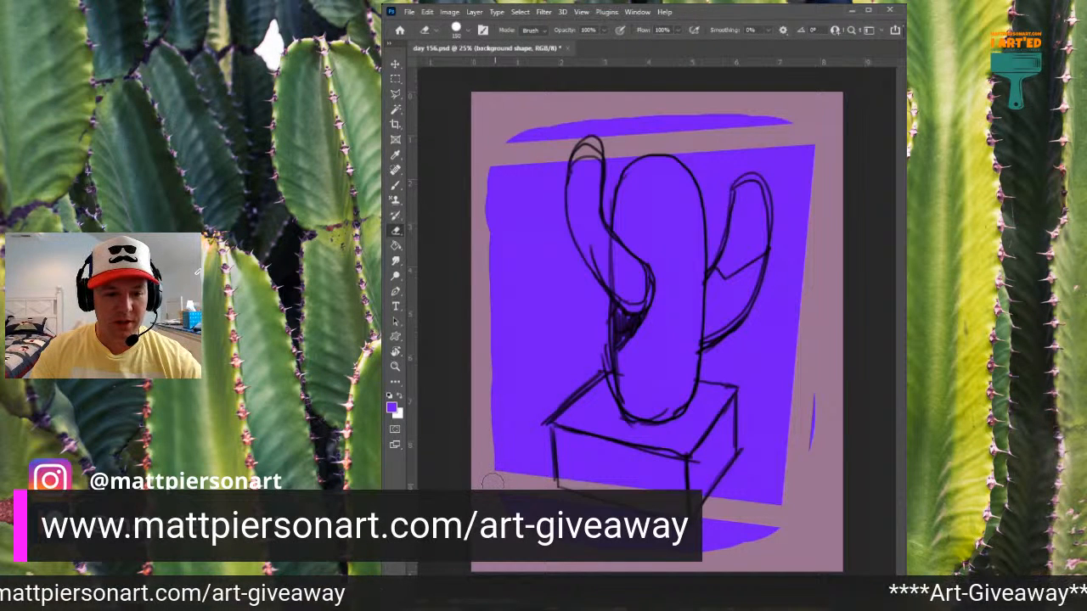
shift+click(491, 150)
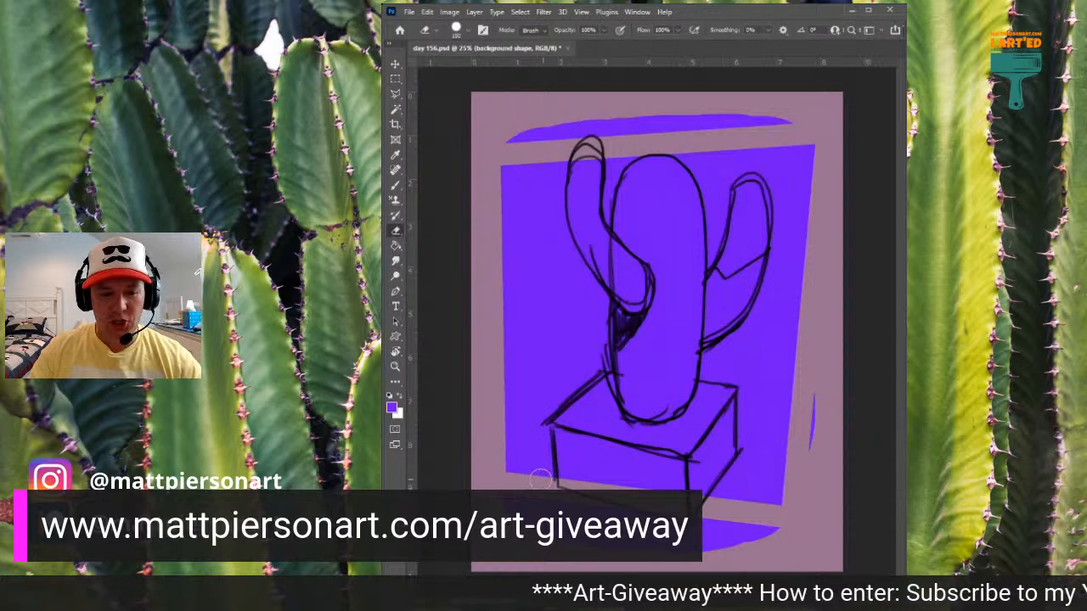
drag(529, 474, 559, 488)
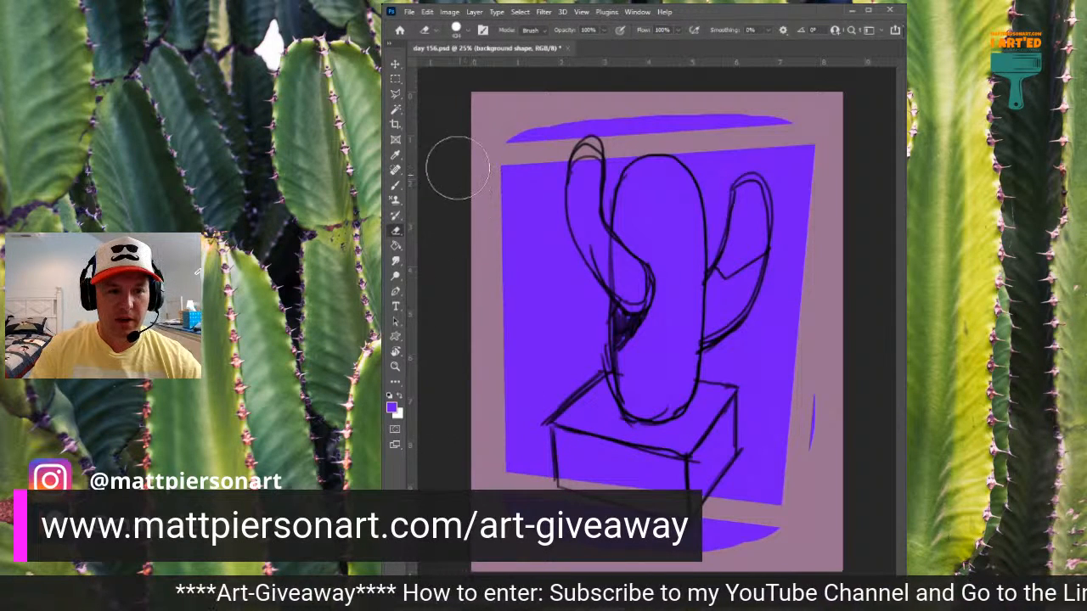
mouse_move(486, 124)
mouse_down()
mouse_move(728, 97)
mouse_move(803, 118)
mouse_up()
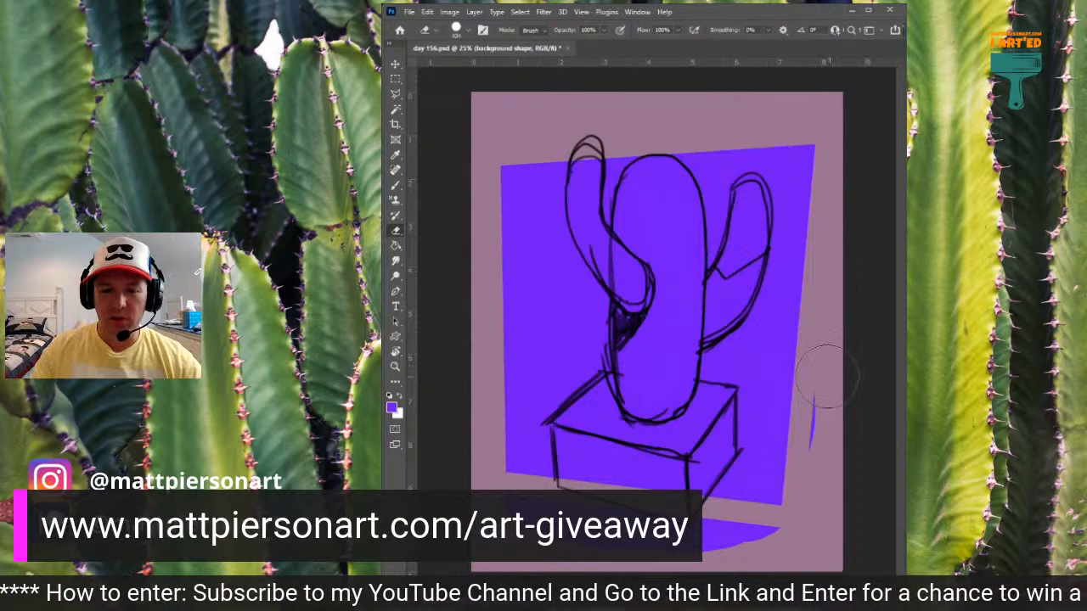
mouse_move(825, 374)
mouse_down()
mouse_move(835, 500)
mouse_move(765, 573)
mouse_move(754, 557)
mouse_move(769, 547)
mouse_move(706, 540)
mouse_move(671, 557)
mouse_up()
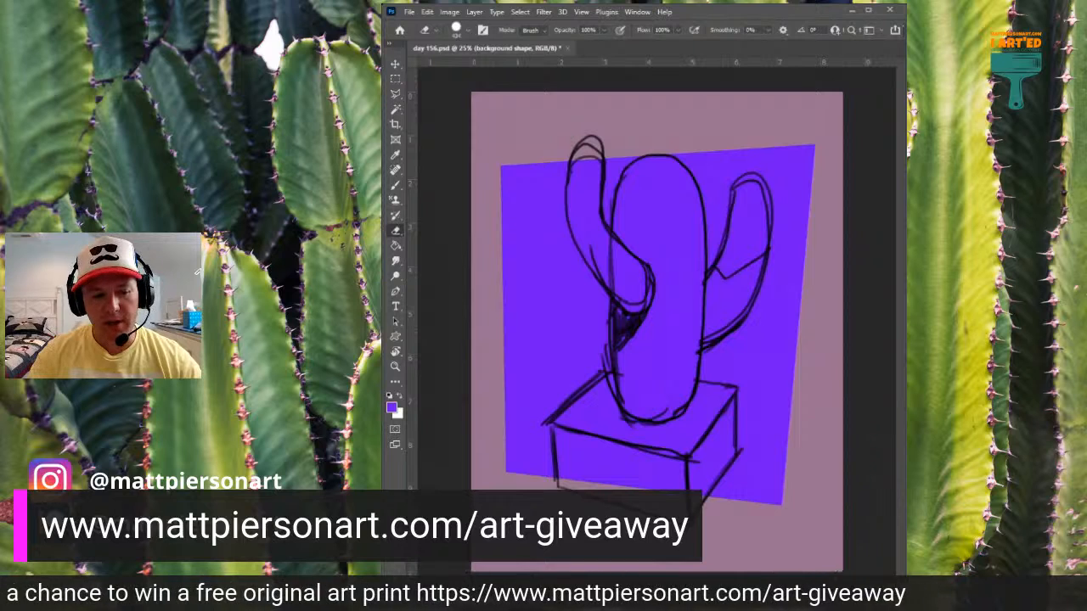
- Switch to the pot layer and paint over the whole sketched pot in orange-brown
key(alt+bracketleft)
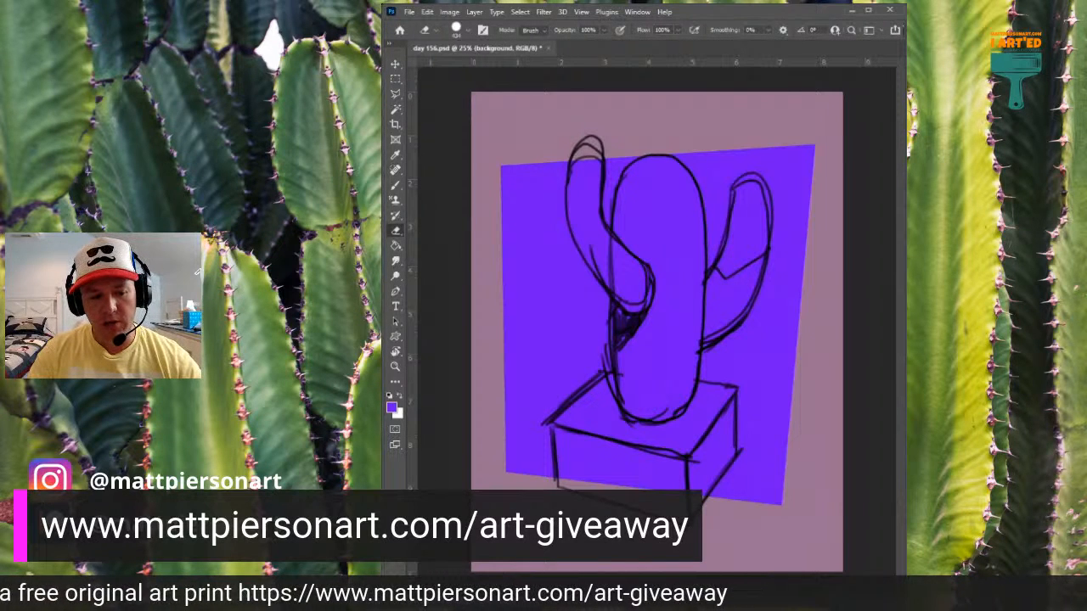
key(alt+bracketleft)
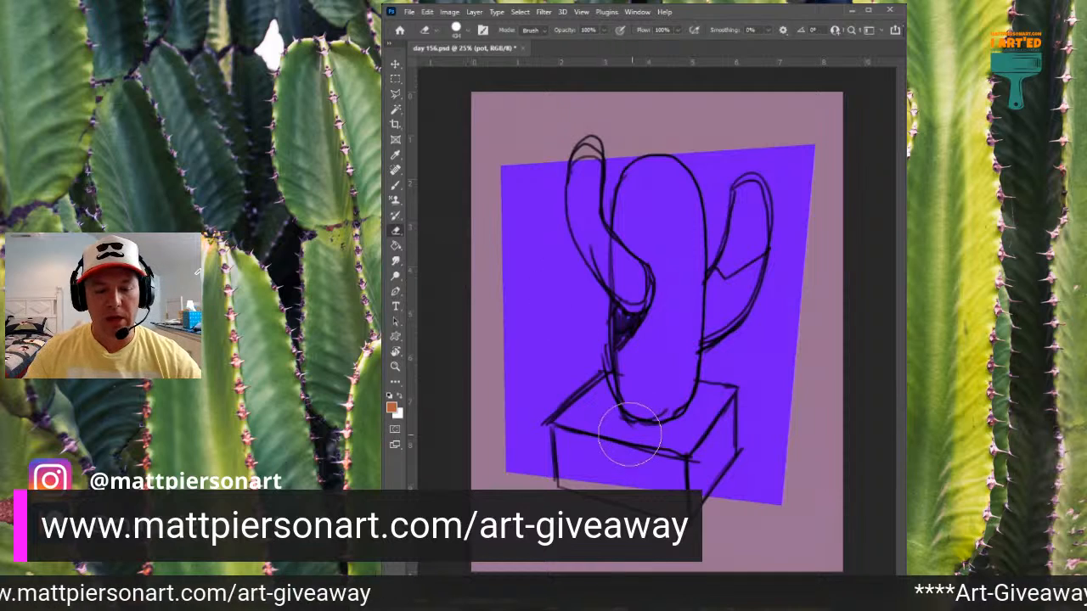
key(b)
mouse_move(564, 446)
mouse_down()
mouse_move(592, 429)
mouse_move(595, 464)
mouse_move(606, 412)
mouse_move(617, 441)
mouse_move(627, 407)
mouse_move(643, 471)
mouse_move(650, 443)
mouse_move(689, 415)
mouse_move(694, 470)
mouse_up()
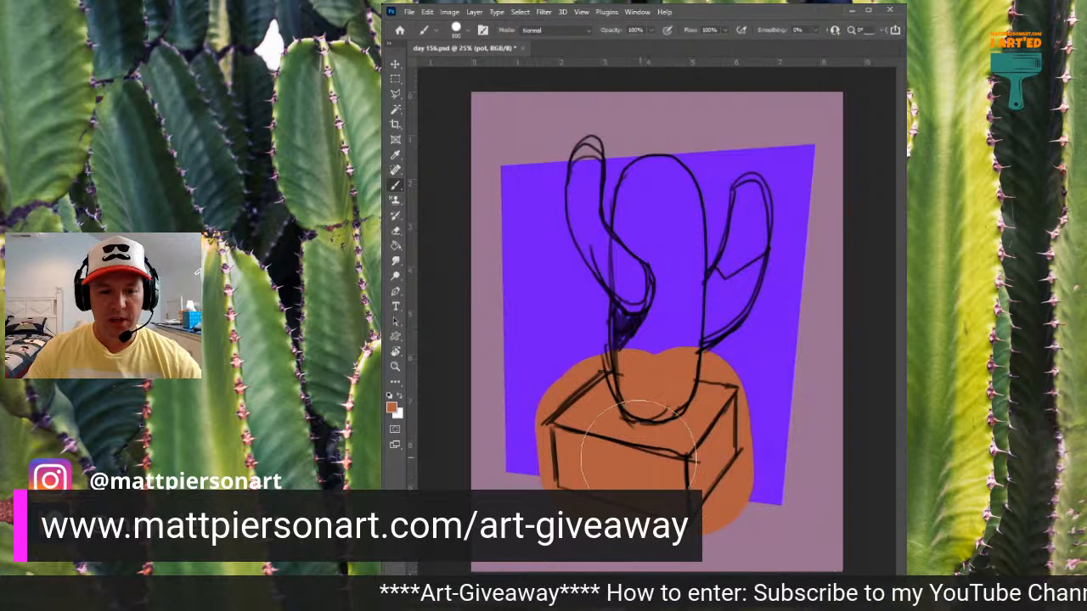
- Erase the orange-brown paint outside the pot's upper-left and back edges in straight lines with a smaller eraser
key(e)
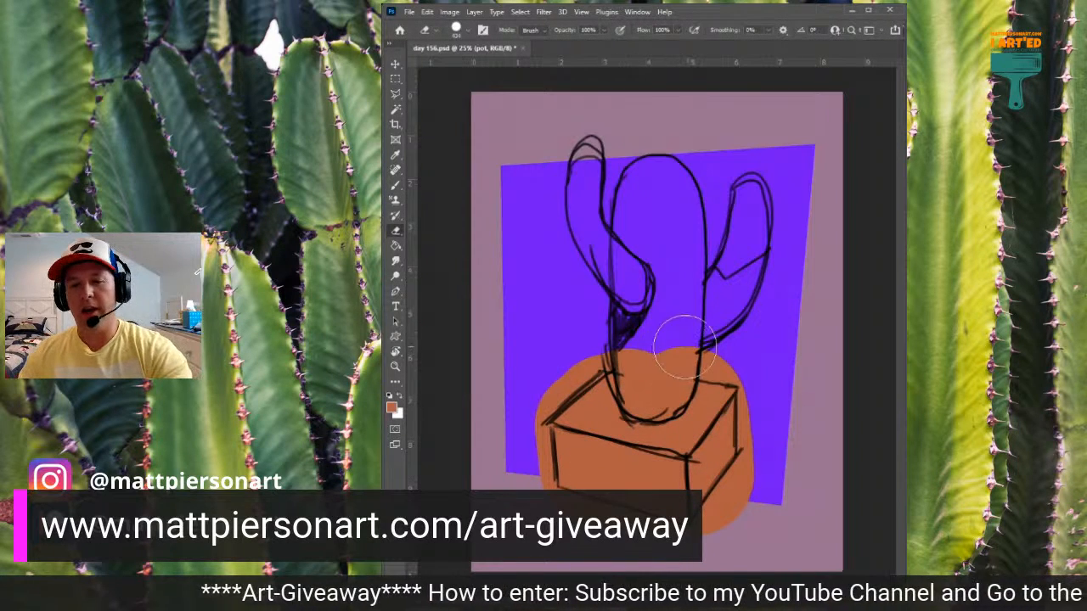
key(bracketleft)
key(bracketleft)
key(bracketleft)
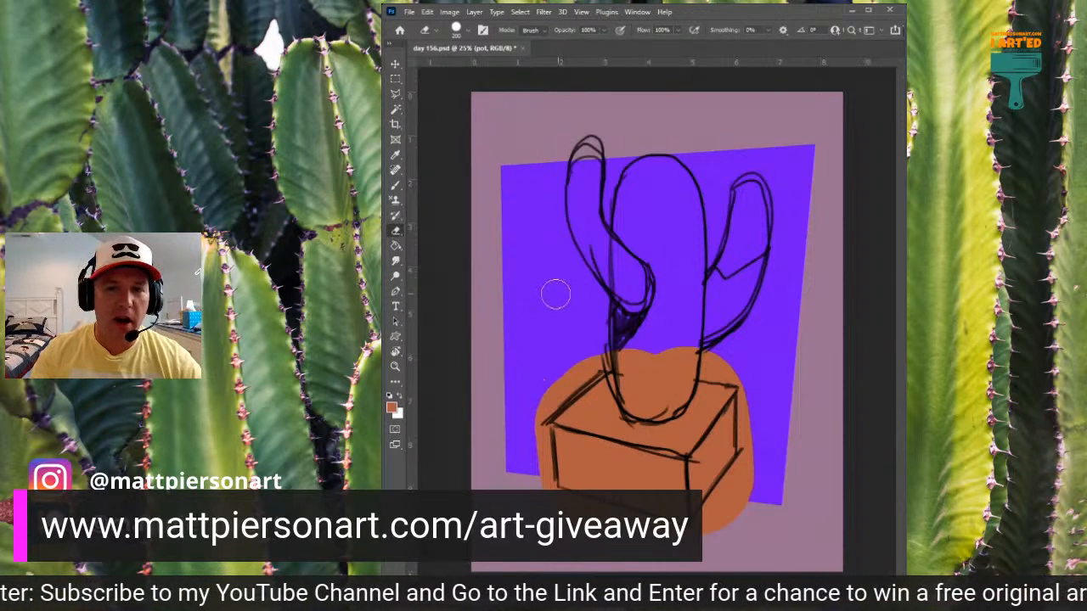
click(537, 412)
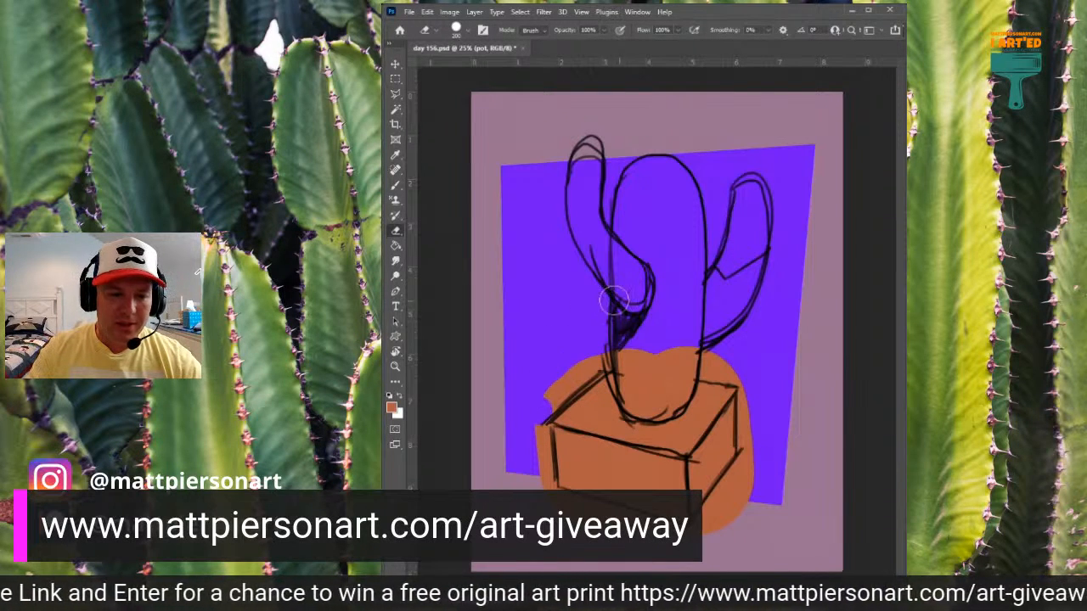
shift+click(598, 359)
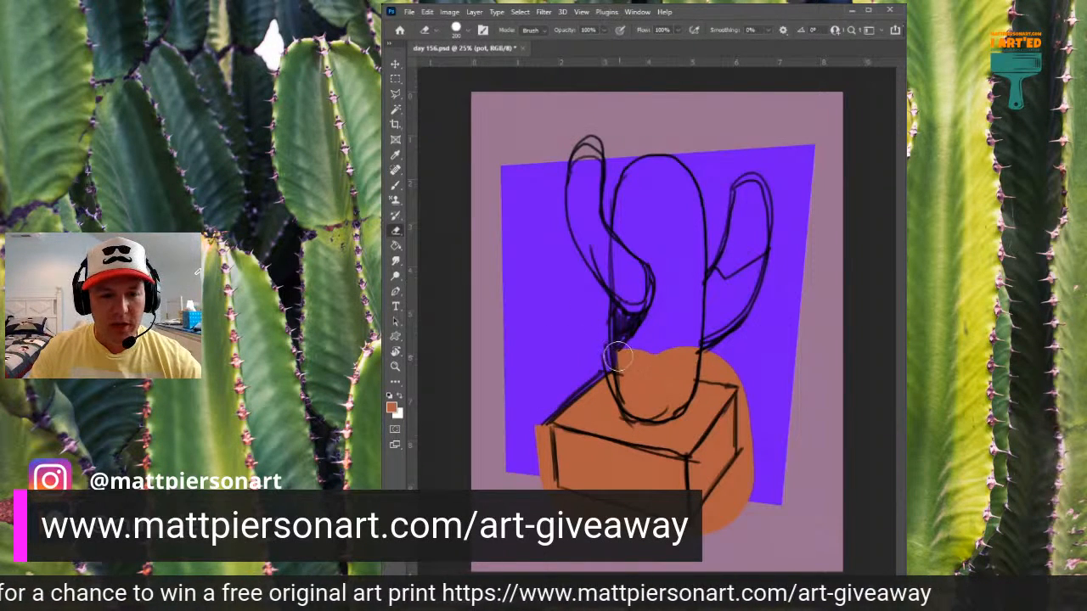
click(618, 360)
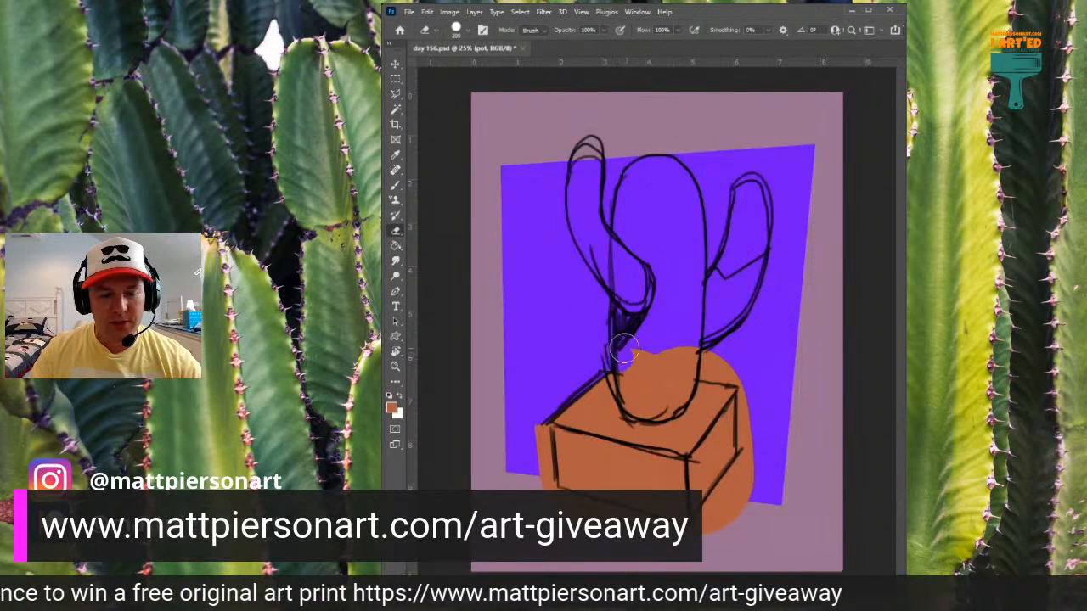
shift+click(734, 370)
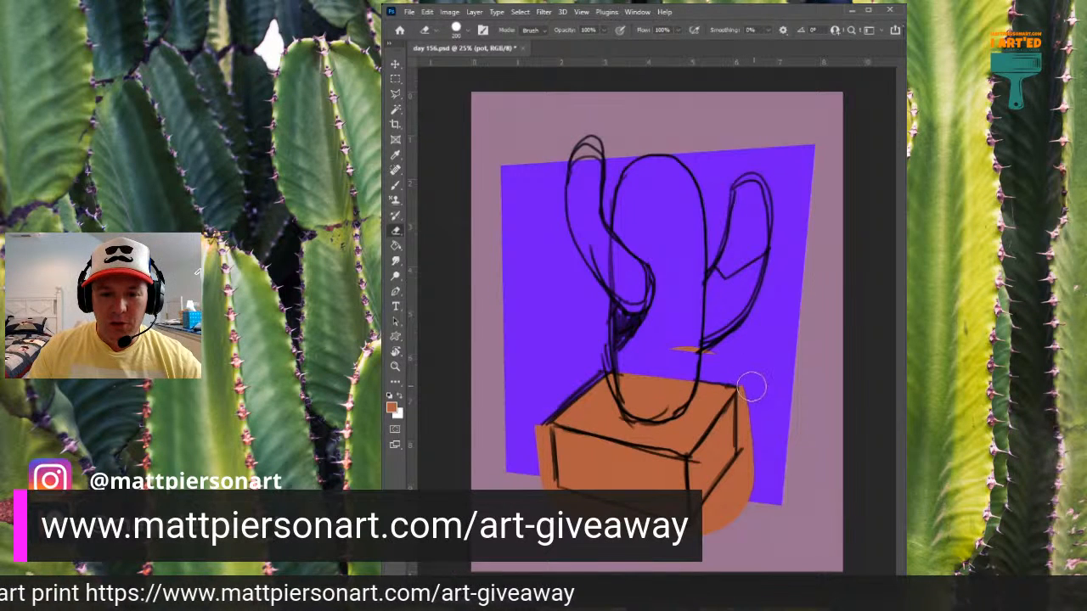
- Erase the excess orange-brown beyond the pot's right, lower-right and left edges, plus the stray sliver above the pot
shift+click(749, 455)
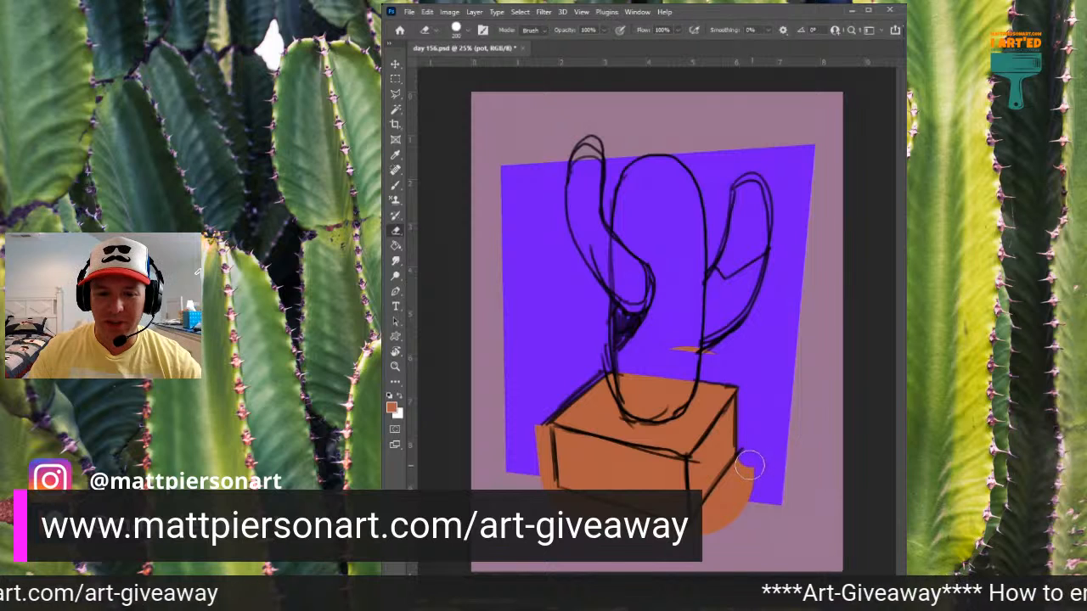
click(745, 466)
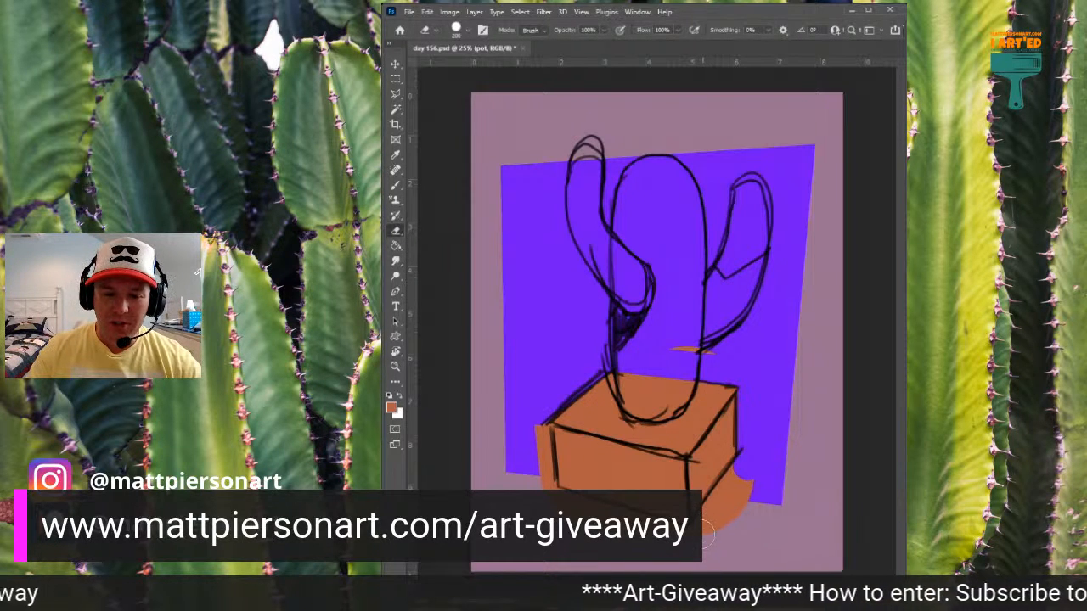
shift+click(712, 541)
shift+click(756, 487)
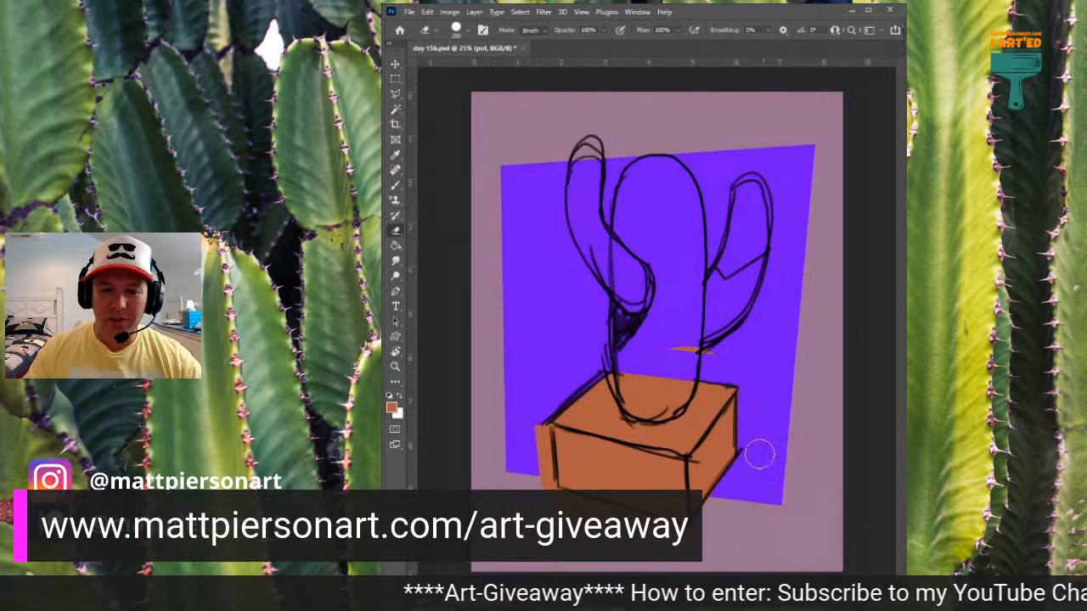
drag(718, 351, 656, 346)
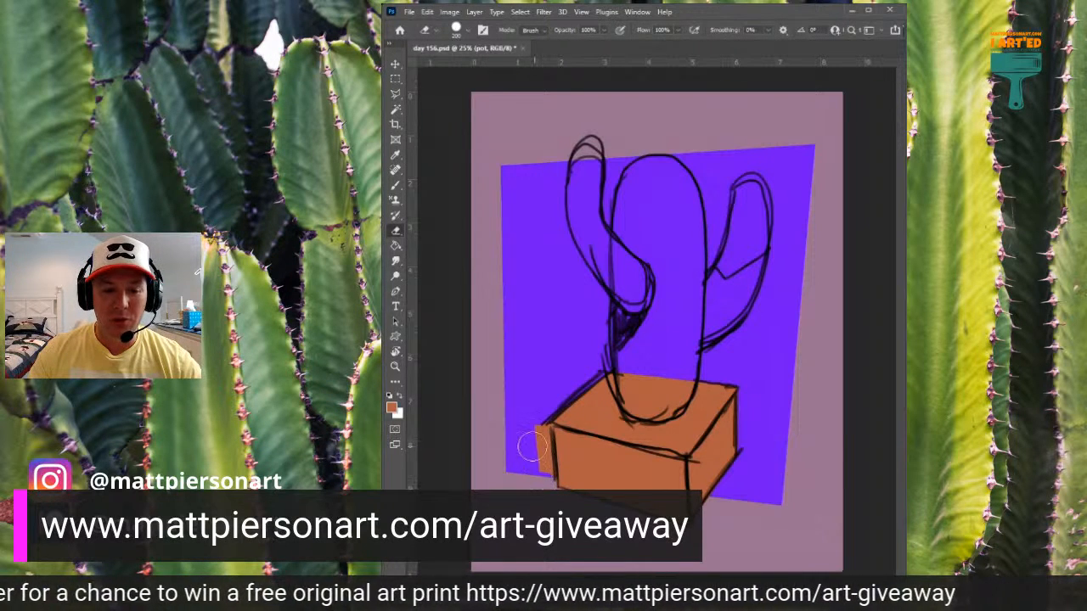
mouse_move(528, 446)
mouse_down()
mouse_move(529, 417)
mouse_move(535, 442)
mouse_up()
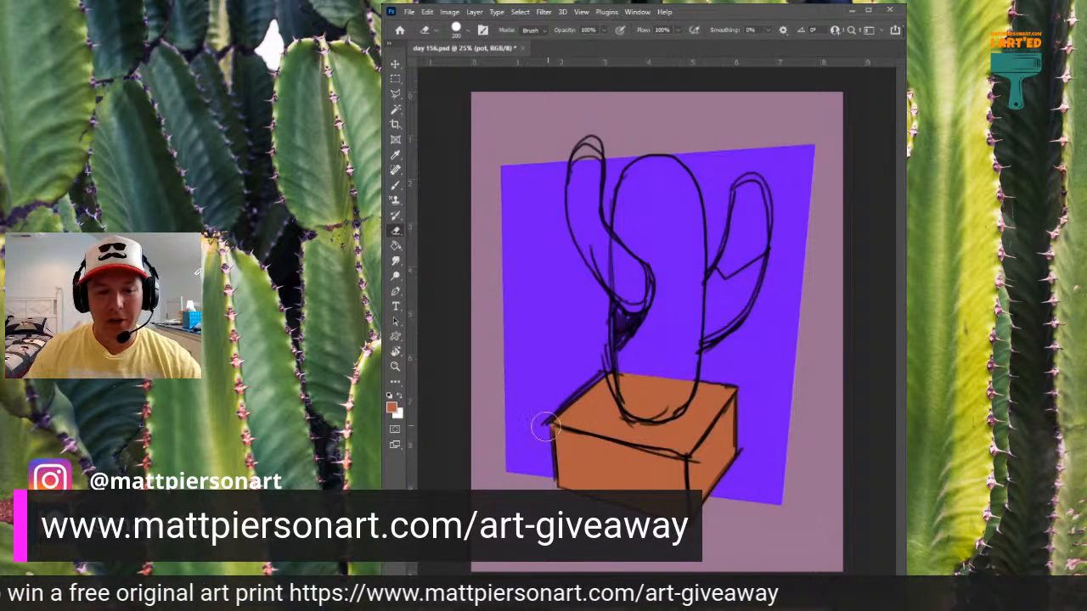
key(r)
drag(613, 297, 600, 331)
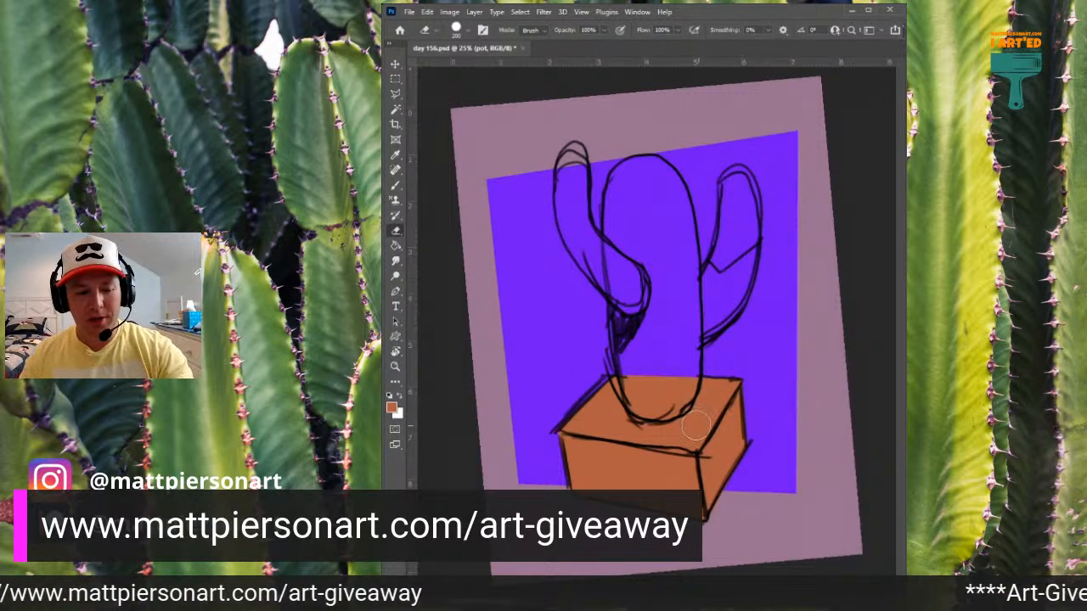
key(Escape)
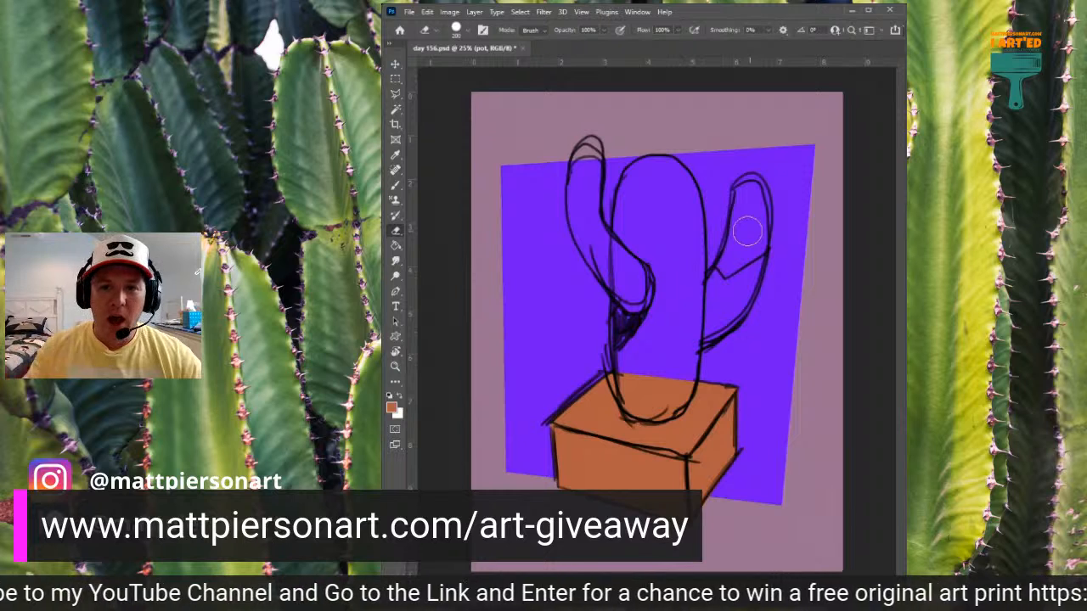
- Switch to the sand layer and paint sandy yellow over the pot's top face with a reduced brush
click(392, 510)
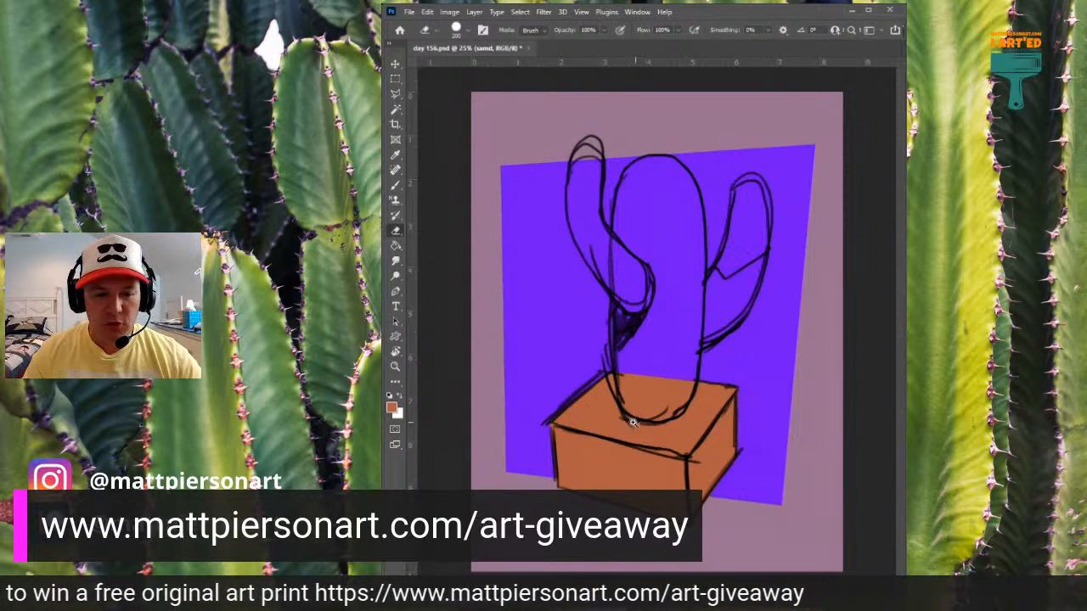
scroll(616, 436, up, 5)
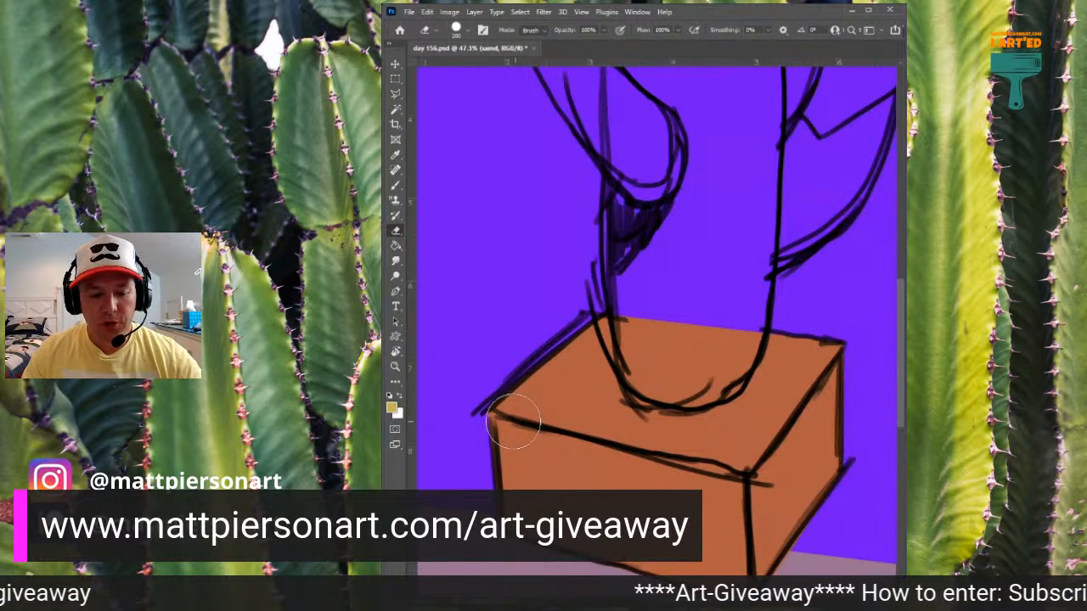
key(b)
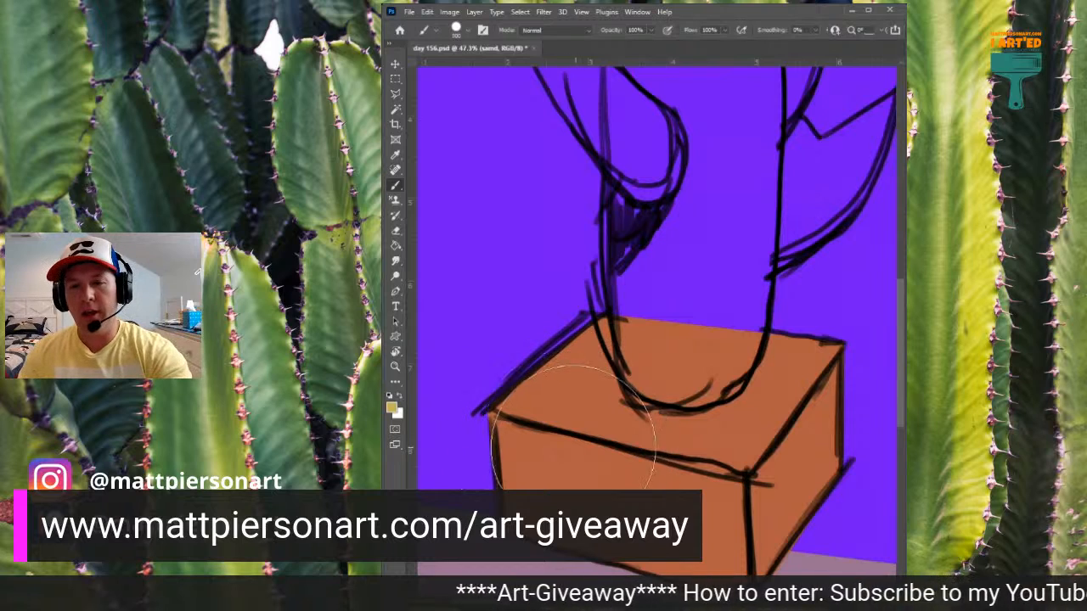
key(bracketleft)
key(bracketleft)
key(bracketleft)
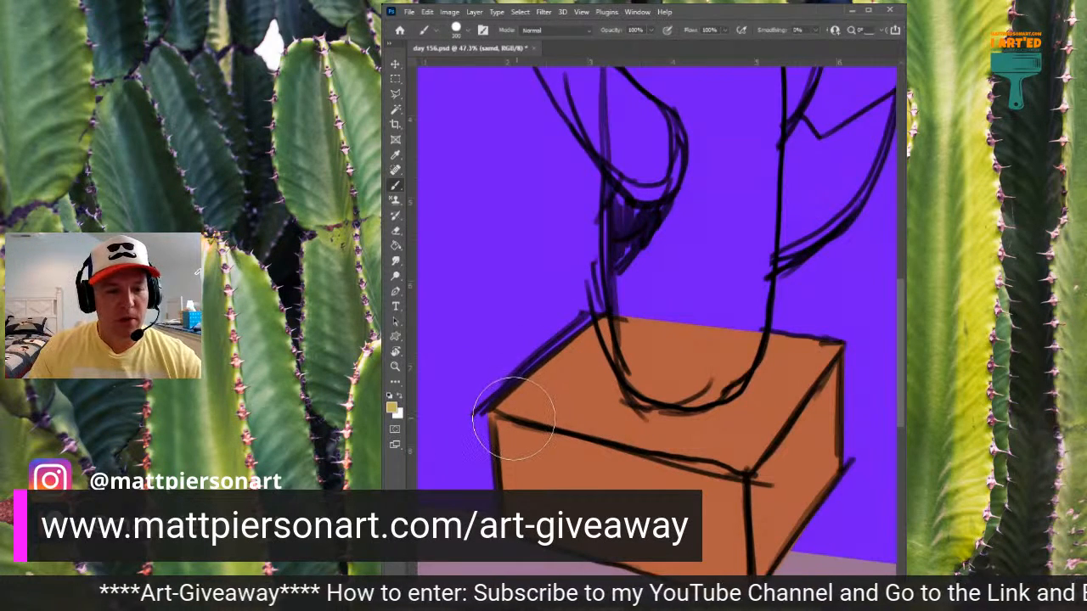
mouse_move(513, 418)
mouse_down()
mouse_move(611, 338)
mouse_move(626, 332)
mouse_move(574, 402)
mouse_move(656, 334)
mouse_move(669, 337)
mouse_move(616, 413)
mouse_move(698, 347)
mouse_move(709, 351)
mouse_move(659, 430)
mouse_move(734, 368)
mouse_move(755, 365)
mouse_move(696, 445)
mouse_move(787, 355)
mouse_move(780, 389)
mouse_move(704, 460)
mouse_move(823, 366)
mouse_move(813, 315)
mouse_up()
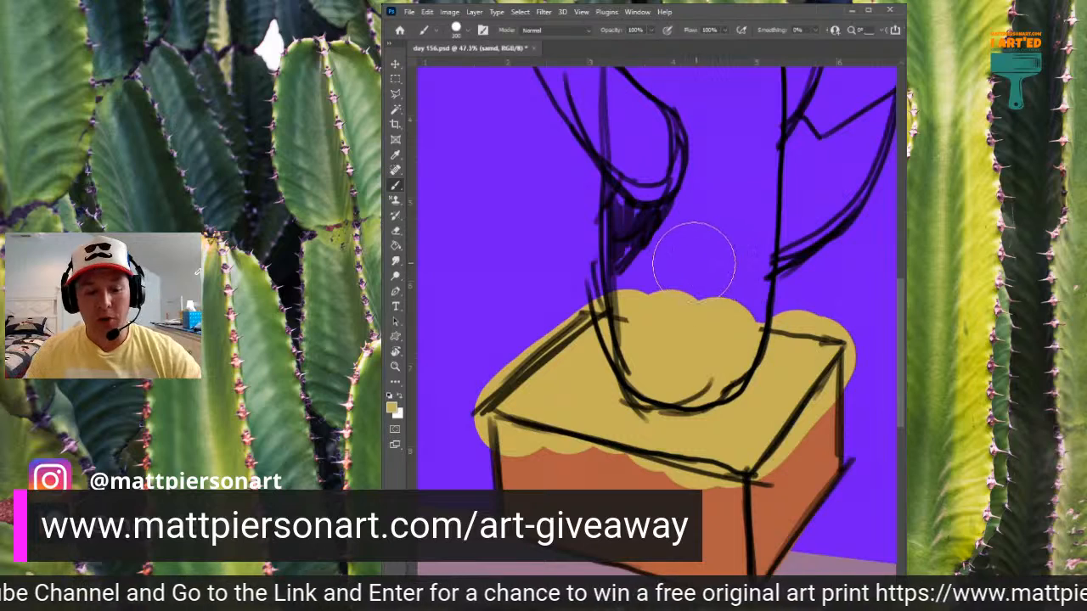
- Erase the sandy yellow overspill along the pot's back and right rim edges in straight lines, leaving a thin orange-brown border
key(e)
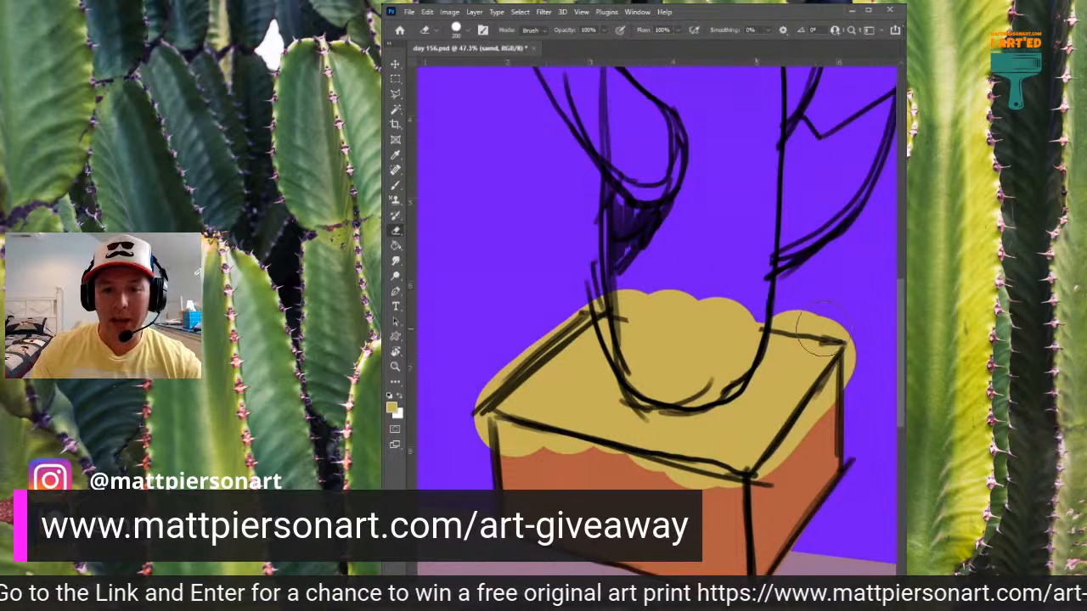
drag(832, 327, 832, 323)
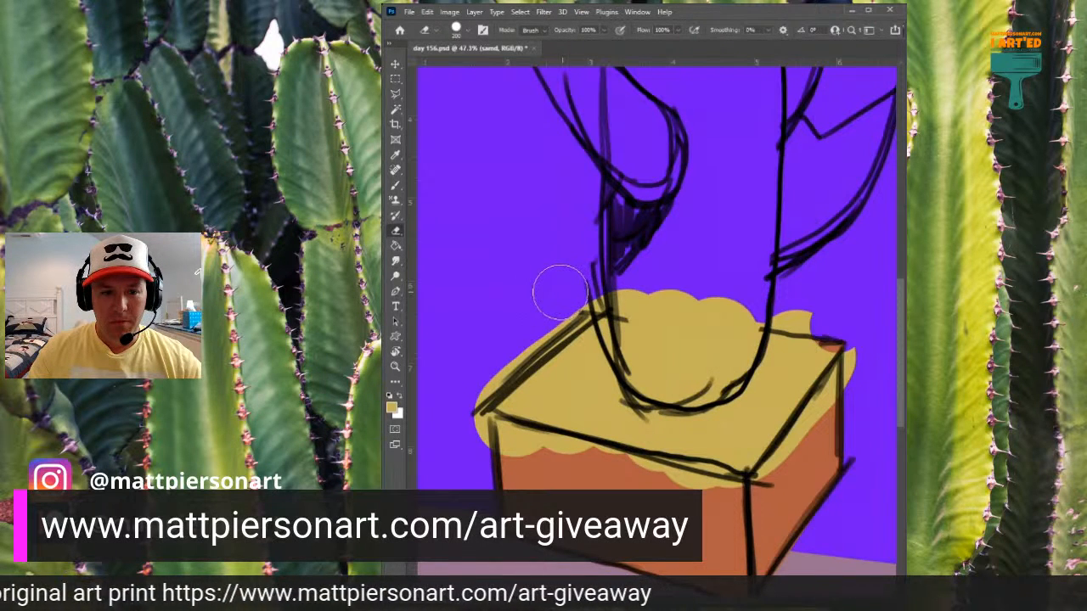
shift+click(840, 326)
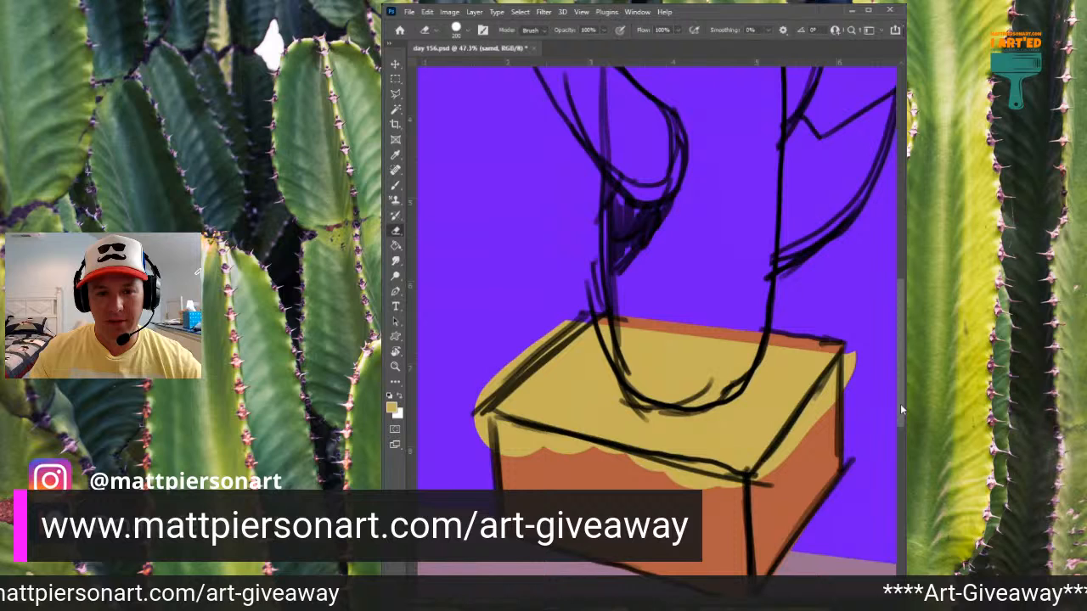
click(847, 364)
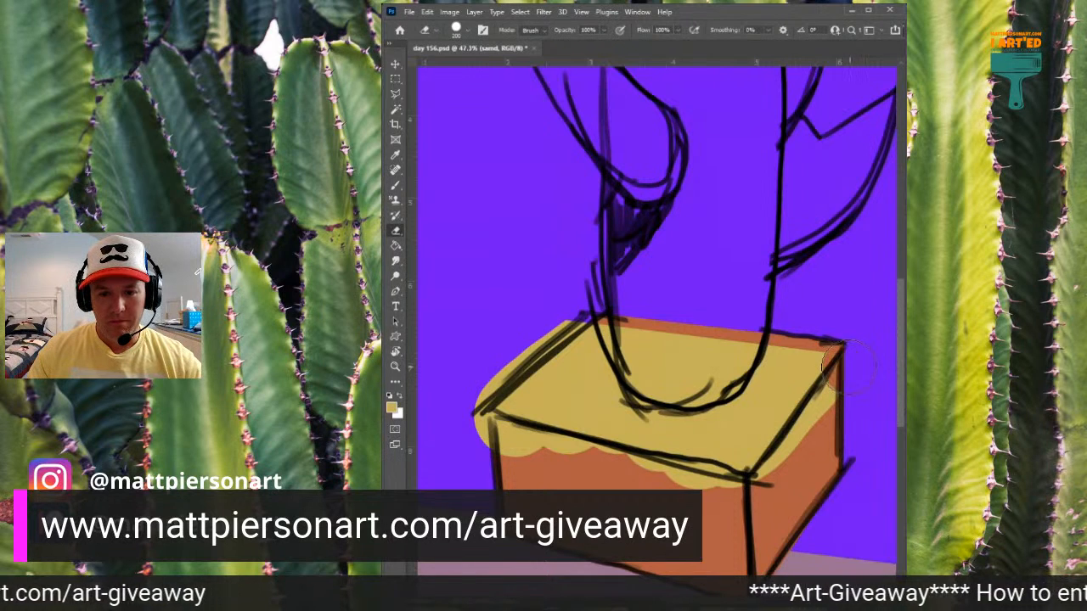
shift+click(768, 481)
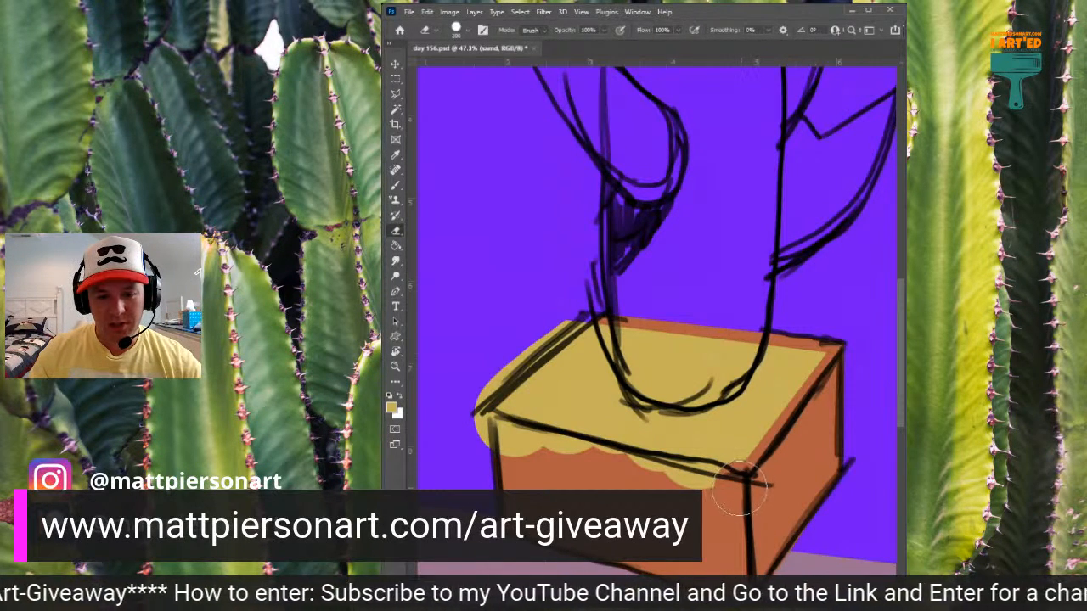
- Erase the sandy yellow beyond the pot's front and left rim edges in straight lines, undoing a misplaced stroke
key(ctrl+z)
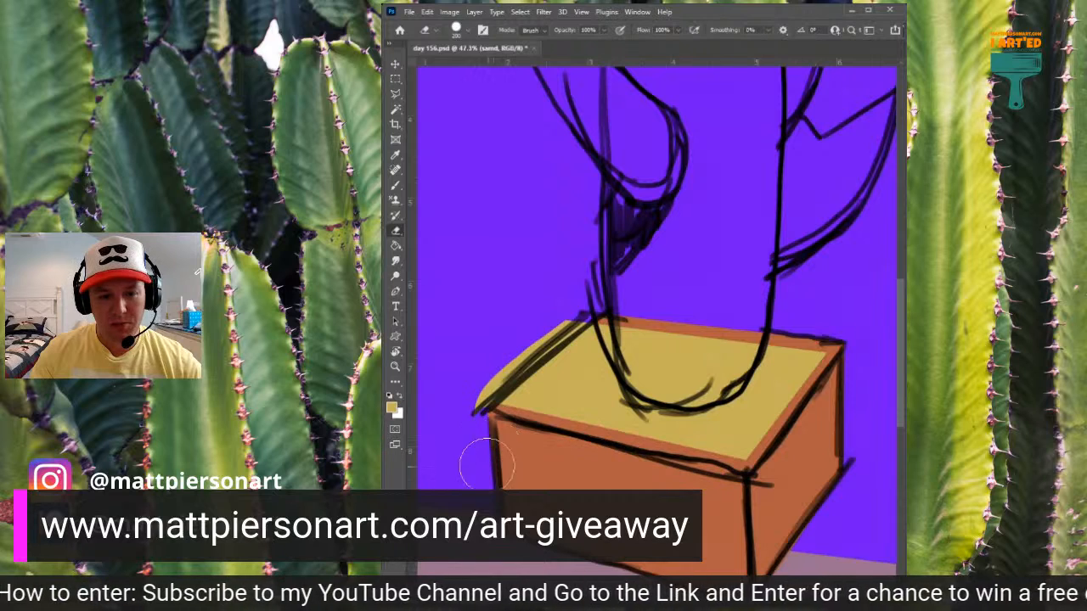
click(482, 383)
shift+click(576, 308)
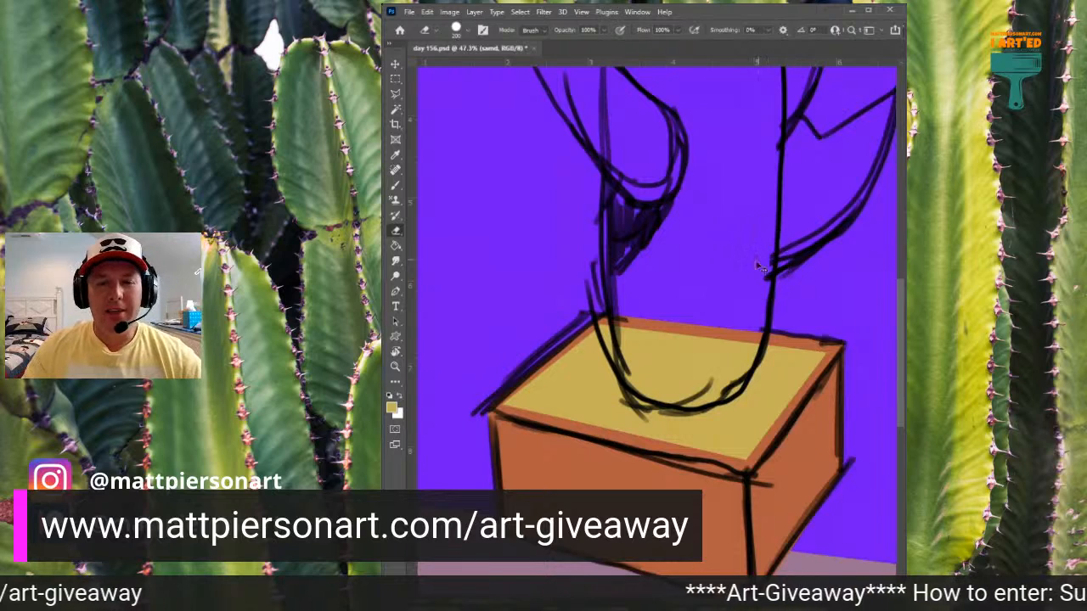
- Switch to the cactus layer, paint the sketched trunk green with a larger brush, and clean up its lower-left edge with the eraser
scroll(806, 226, down, 5)
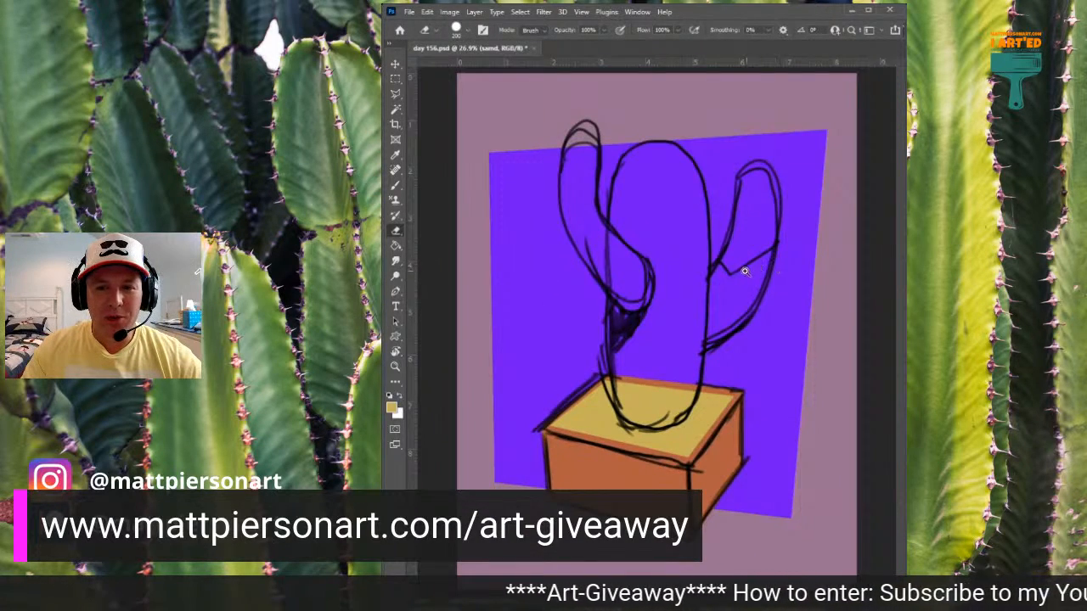
scroll(752, 271, up, 1)
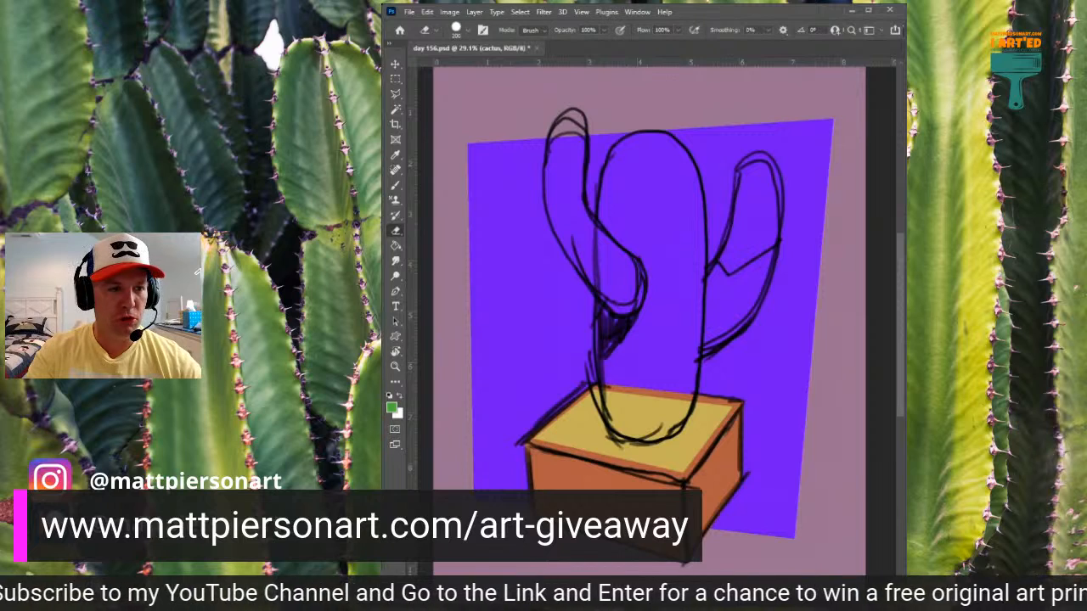
key(b)
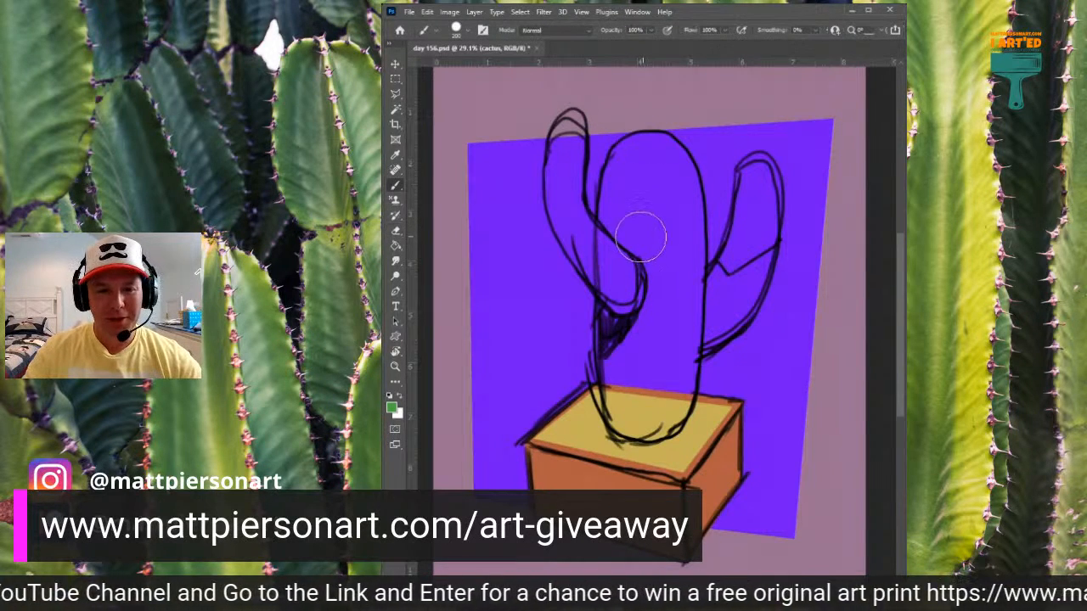
key(bracketright)
key(bracketright)
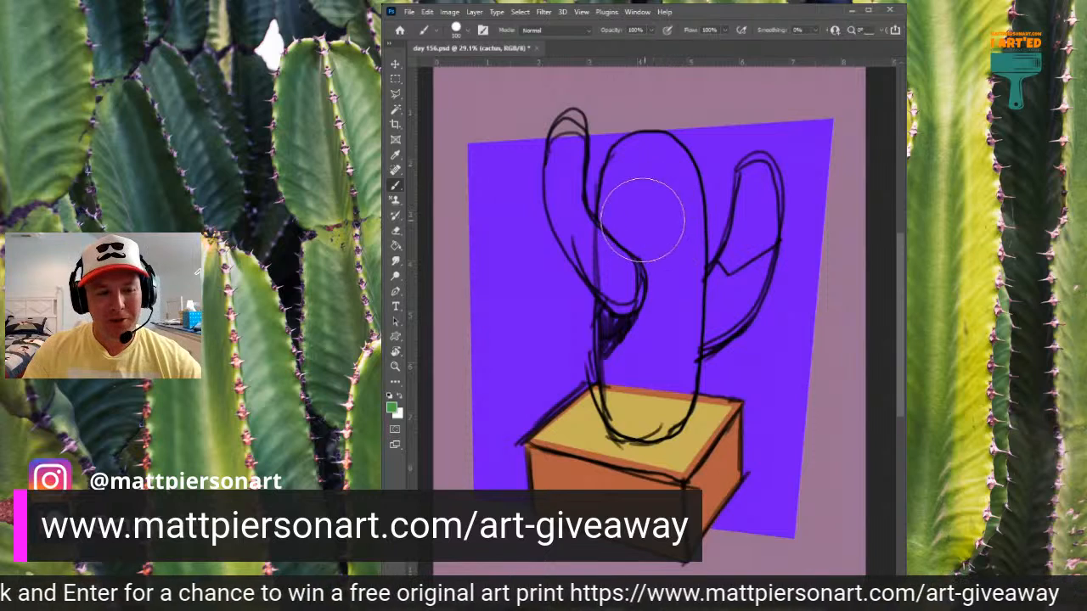
mouse_move(640, 173)
mouse_down()
mouse_move(644, 386)
mouse_move(650, 399)
mouse_move(679, 378)
mouse_move(662, 297)
mouse_move(675, 242)
mouse_move(671, 174)
mouse_move(650, 176)
mouse_move(636, 221)
mouse_move(641, 374)
mouse_up()
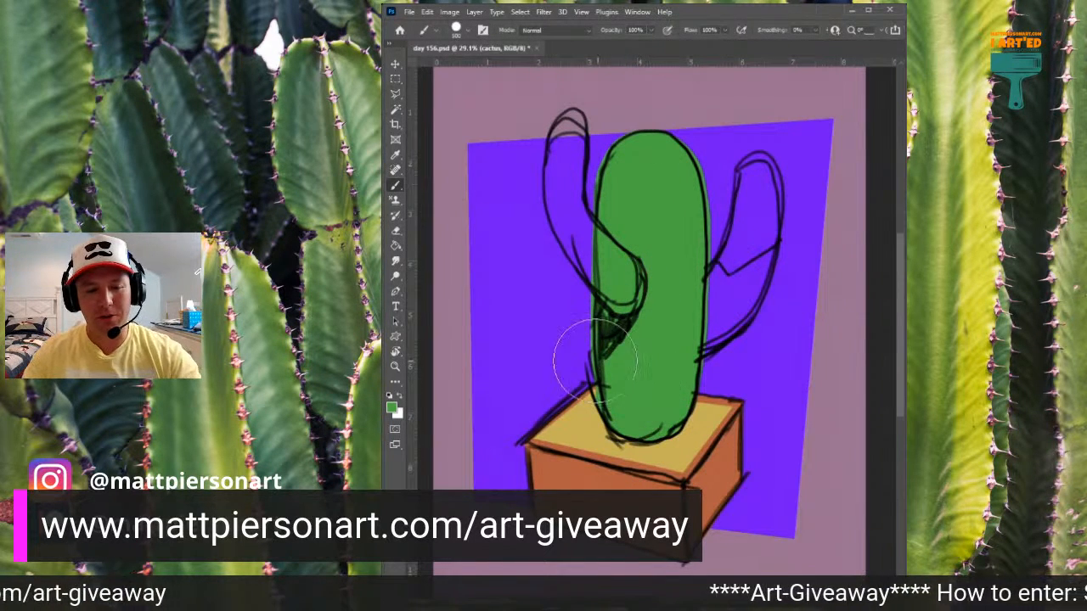
key(e)
drag(575, 369, 581, 403)
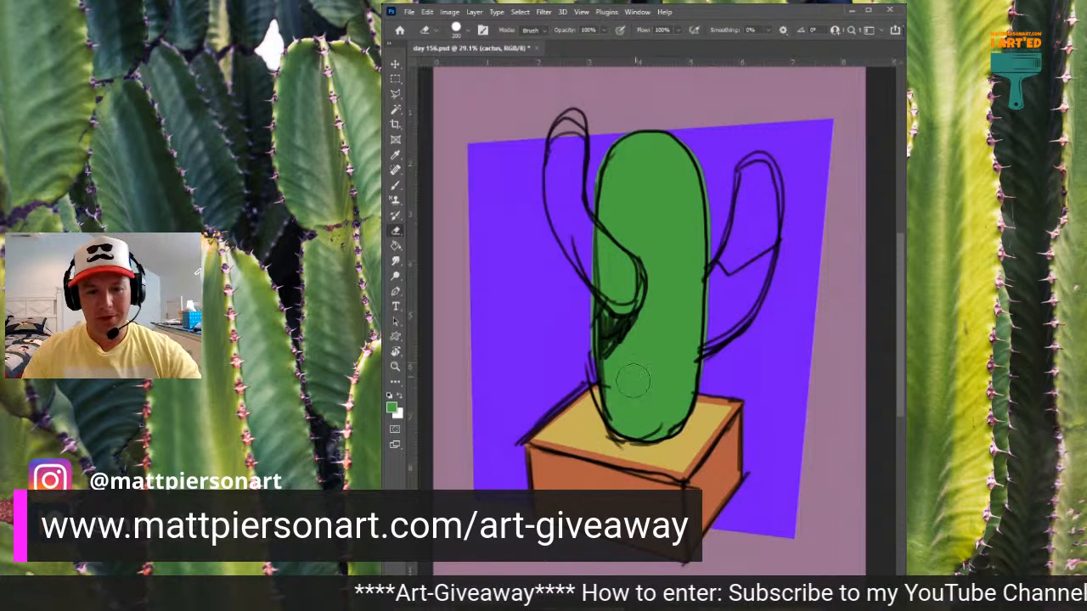
- Paint the cactus's right and left arms in the same green with smaller brushes, following the sketched outlines
key(b)
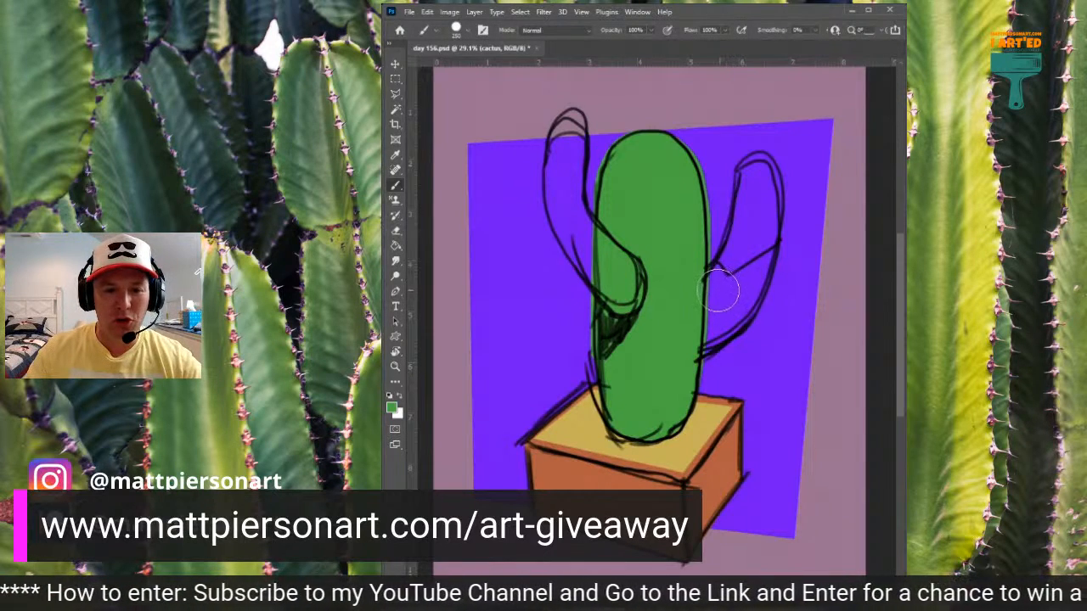
mouse_move(718, 292)
mouse_down()
mouse_move(746, 240)
mouse_move(755, 182)
mouse_move(772, 230)
mouse_move(763, 263)
mouse_move(722, 319)
mouse_move(698, 329)
mouse_up()
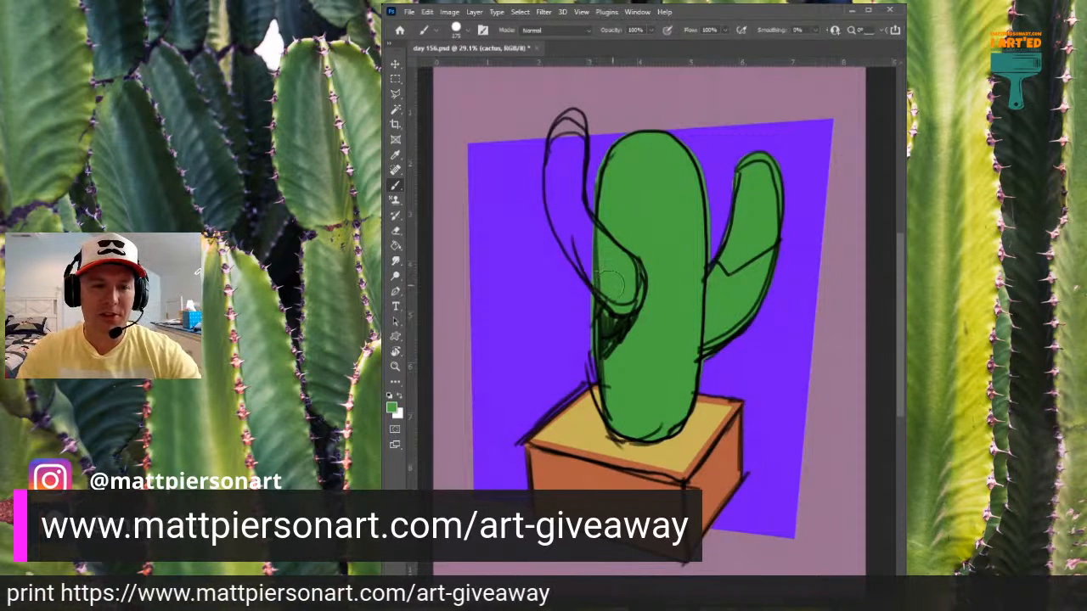
mouse_move(605, 274)
mouse_down()
mouse_move(570, 222)
mouse_move(559, 146)
mouse_up()
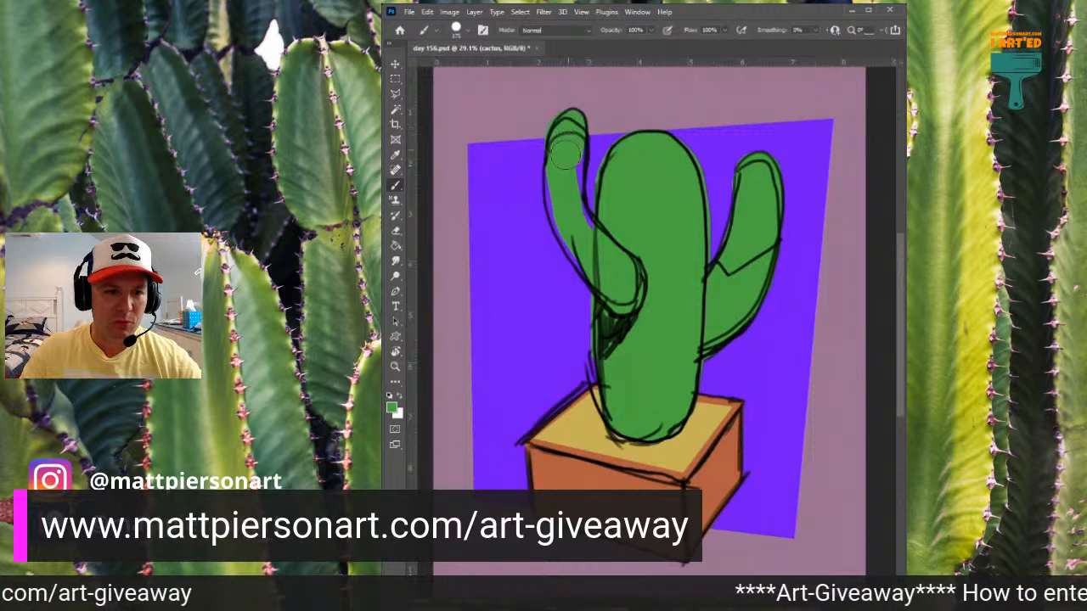
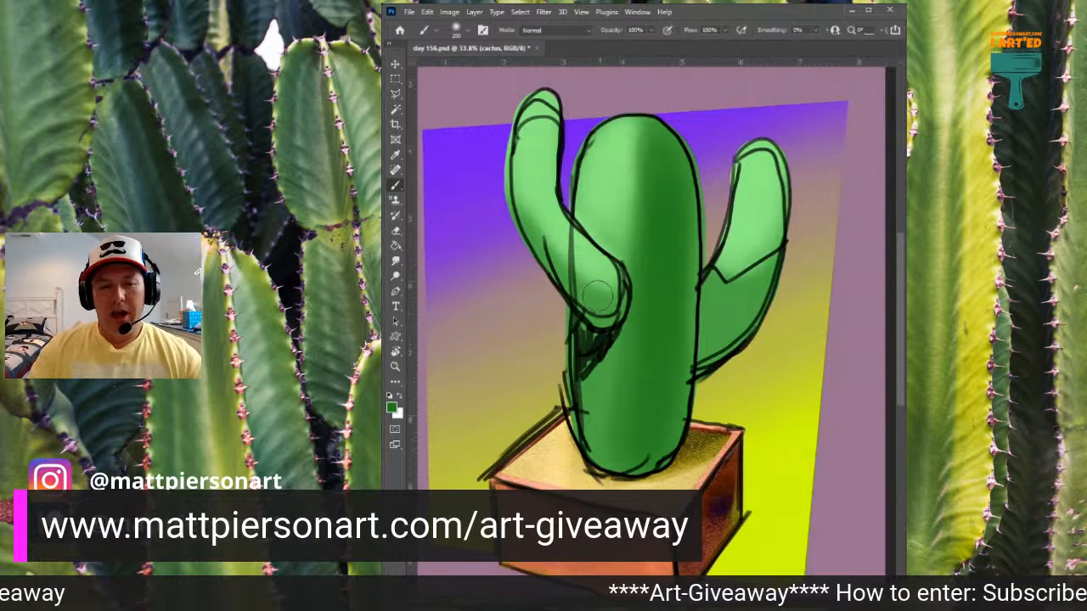
- Shade the cactus's left arm and the lower part of its right arm with darker green using a soft brush
mouse_move(595, 304)
mouse_down()
mouse_move(525, 219)
mouse_move(602, 314)
mouse_move(506, 190)
mouse_move(574, 291)
mouse_move(522, 161)
mouse_up()
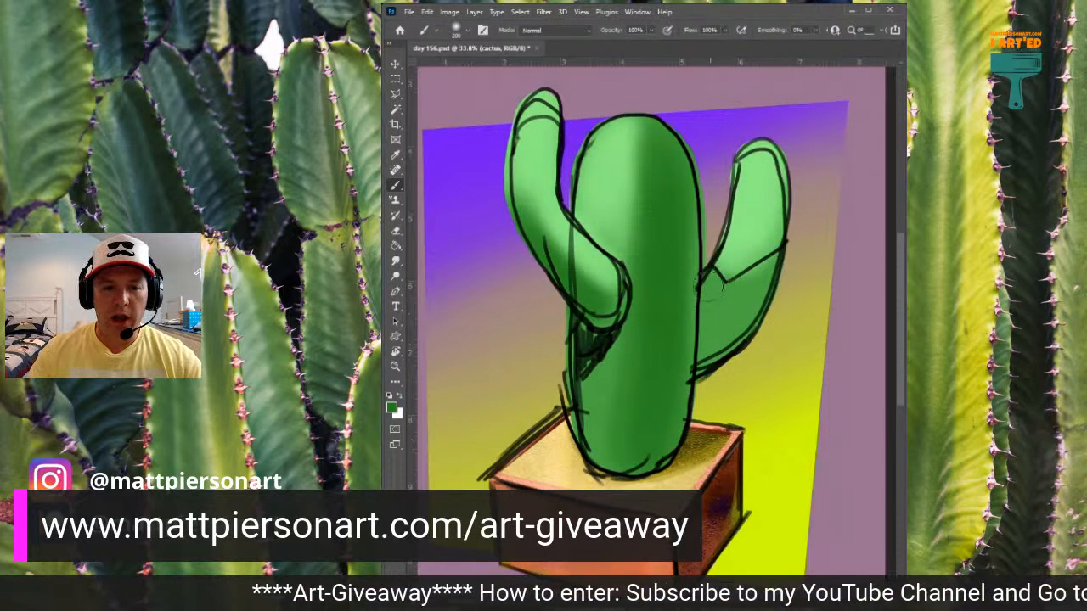
mouse_move(715, 289)
mouse_down()
mouse_move(710, 333)
mouse_move(706, 289)
mouse_move(711, 297)
mouse_move(749, 278)
mouse_move(731, 299)
mouse_move(799, 256)
mouse_move(733, 313)
mouse_move(720, 351)
mouse_move(771, 285)
mouse_move(733, 329)
mouse_move(728, 350)
mouse_move(713, 326)
mouse_move(713, 359)
mouse_up()
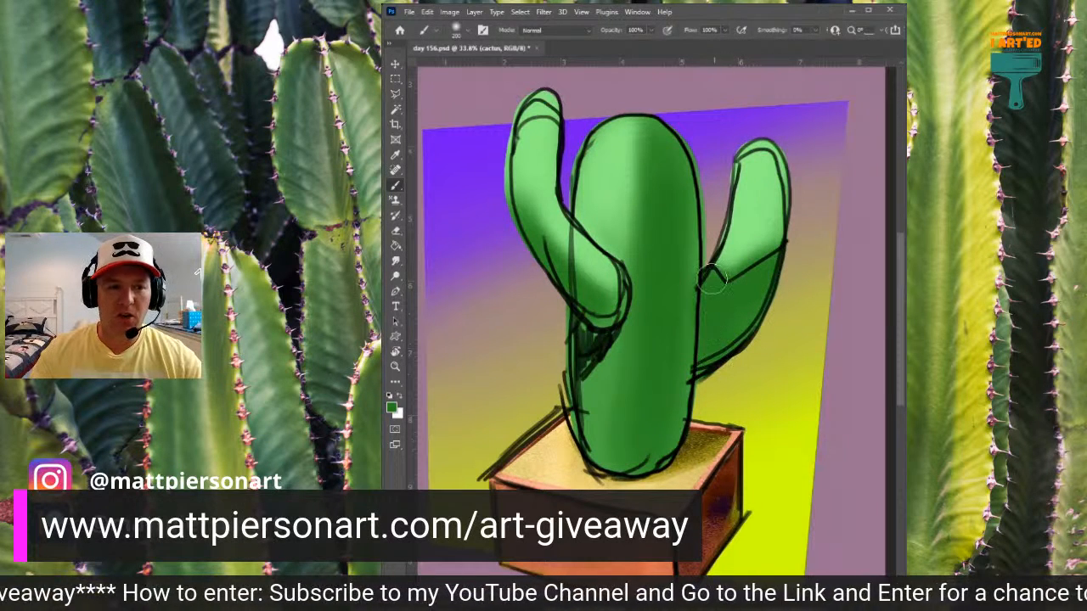
mouse_move(737, 310)
mouse_down()
mouse_move(709, 295)
mouse_move(708, 336)
mouse_move(708, 304)
mouse_move(735, 286)
mouse_move(740, 333)
mouse_move(753, 321)
mouse_move(750, 297)
mouse_move(738, 300)
mouse_move(777, 254)
mouse_move(742, 259)
mouse_up()
- Add very dark green shadows on the trunk beneath the left arm and on the lower right arm, continuing on Layer 4
mouse_move(567, 362)
mouse_down()
mouse_move(577, 328)
mouse_move(573, 346)
mouse_move(602, 317)
mouse_move(583, 331)
mouse_move(588, 357)
mouse_move(596, 350)
mouse_move(586, 316)
mouse_up()
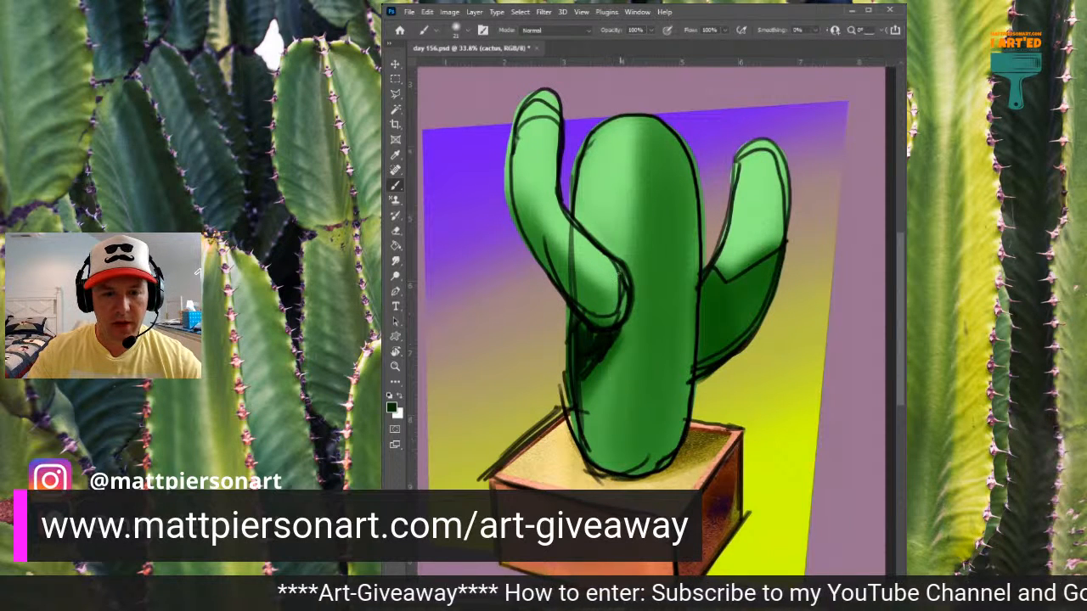
mouse_move(699, 300)
mouse_down()
mouse_move(704, 272)
mouse_move(694, 362)
mouse_move(714, 359)
mouse_move(731, 274)
mouse_move(728, 343)
mouse_move(741, 268)
mouse_move(739, 317)
mouse_move(730, 298)
mouse_move(759, 262)
mouse_move(751, 300)
mouse_move(765, 256)
mouse_up()
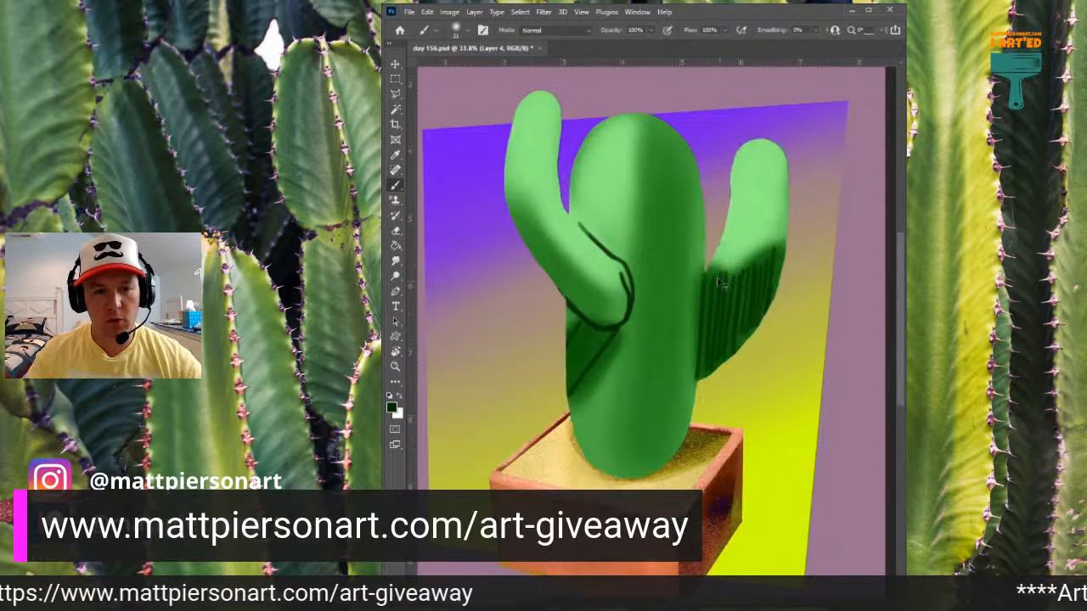
drag(741, 272, 712, 289)
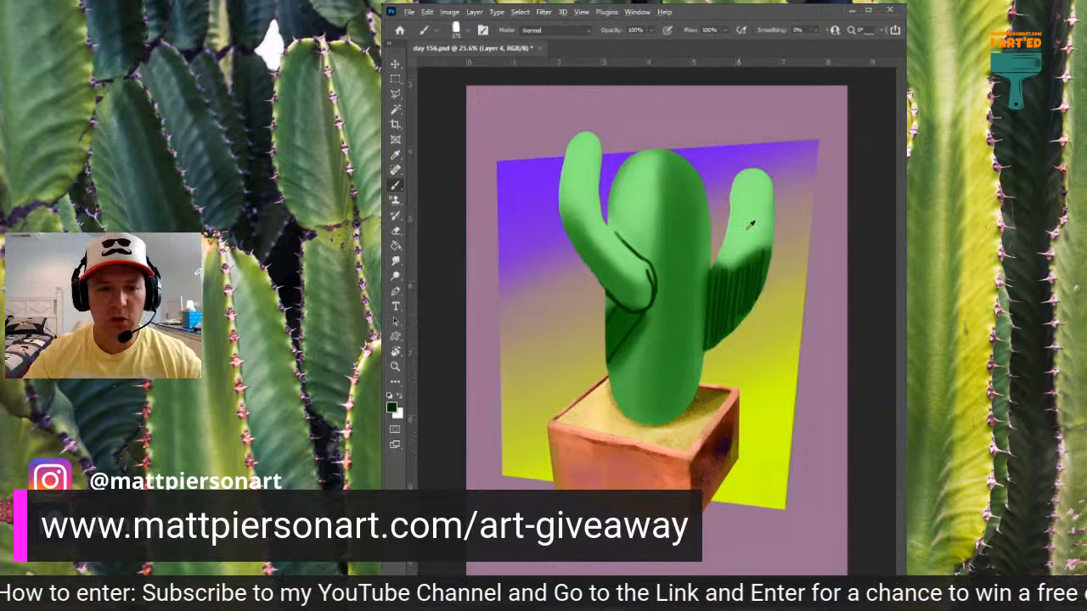
- Paint dark green shadow over the trunk's right half and the undersides of both arms with a textured brush
alt+click(681, 219)
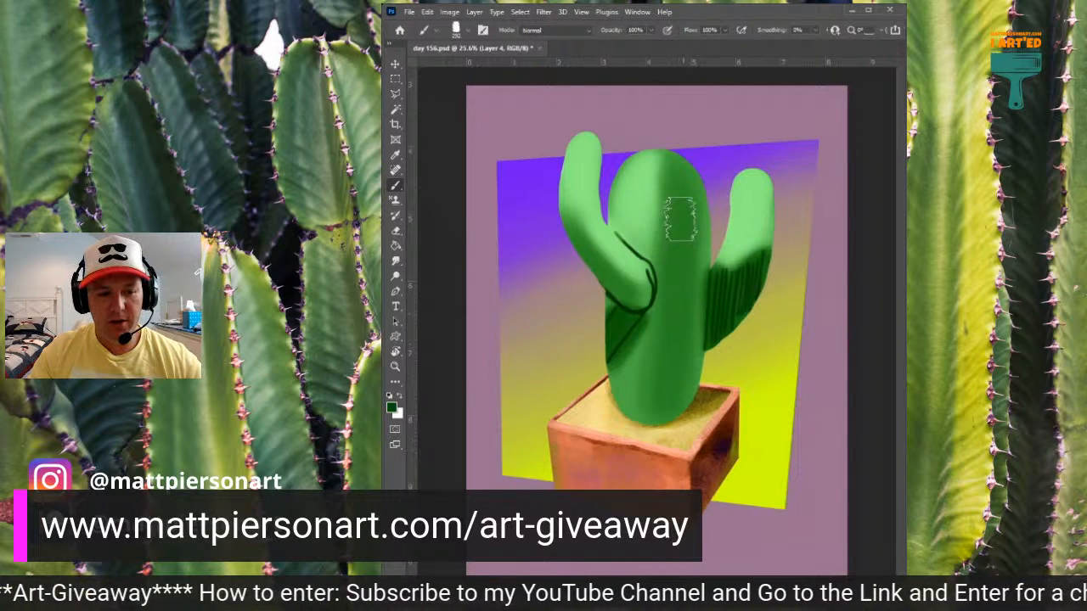
mouse_move(667, 170)
mouse_down()
mouse_move(665, 418)
mouse_move(673, 166)
mouse_move(684, 373)
mouse_move(664, 408)
mouse_move(668, 429)
mouse_move(667, 404)
mouse_up()
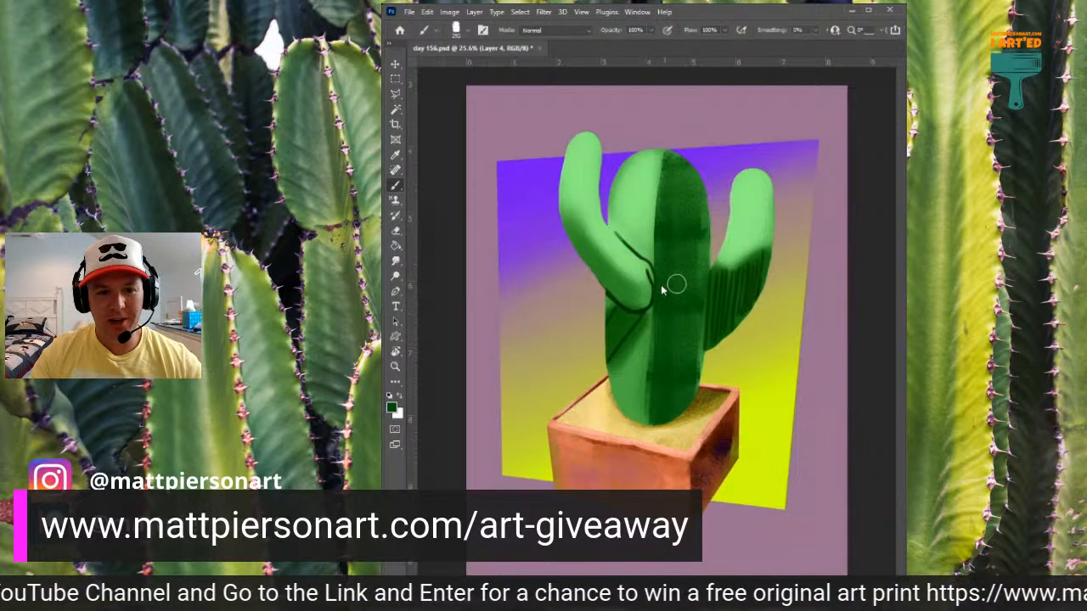
mouse_move(641, 307)
mouse_down()
mouse_move(599, 270)
mouse_move(565, 205)
mouse_move(608, 286)
mouse_up()
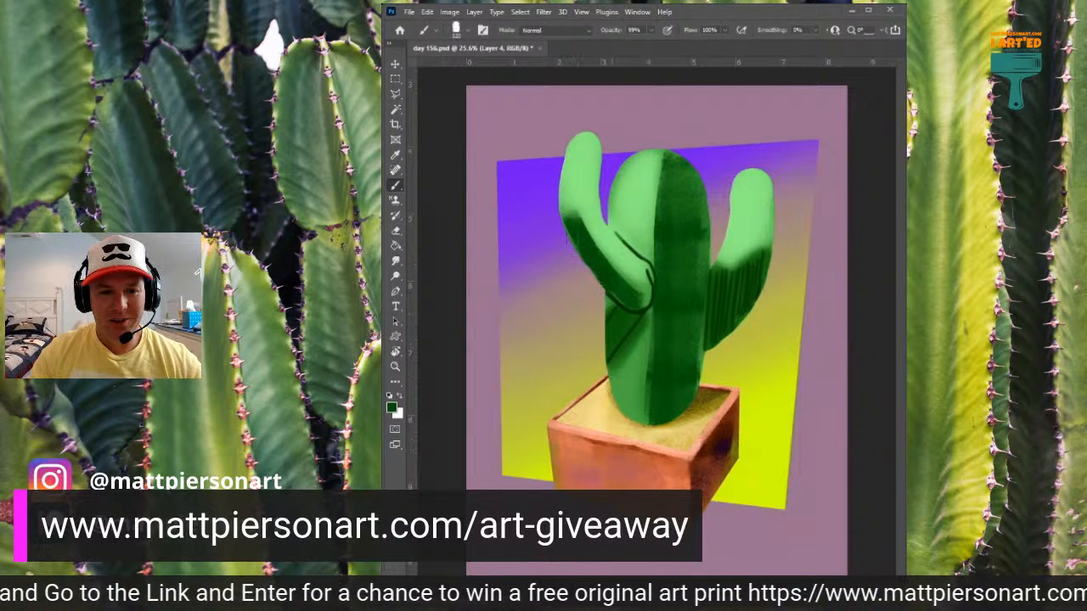
drag(567, 214, 642, 304)
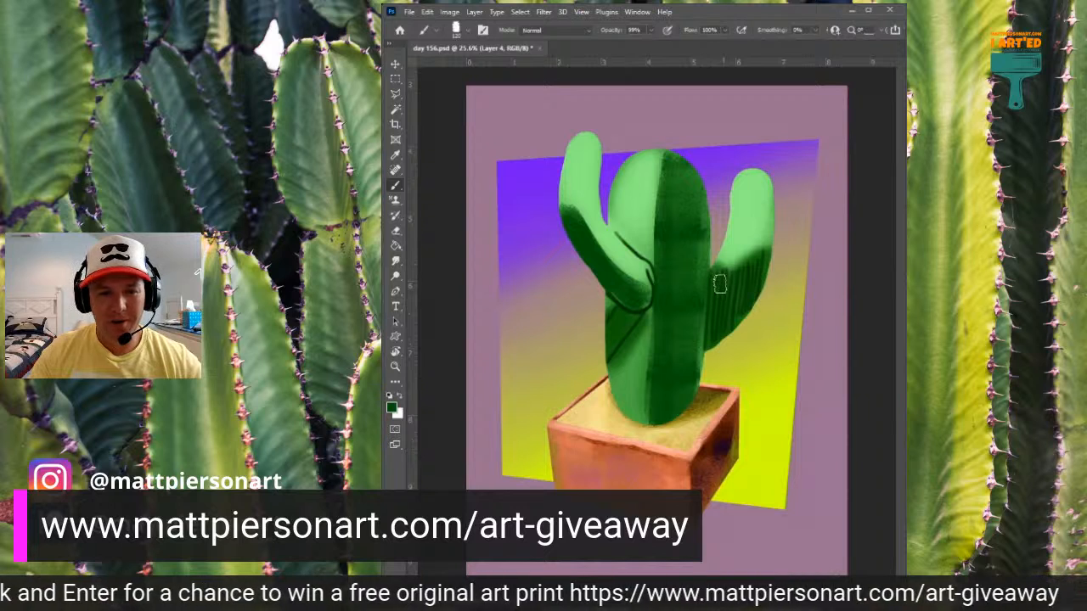
mouse_move(717, 300)
mouse_down()
mouse_move(713, 275)
mouse_move(711, 339)
mouse_move(715, 273)
mouse_move(728, 279)
mouse_move(770, 252)
mouse_move(751, 284)
mouse_move(736, 275)
mouse_move(741, 323)
mouse_move(767, 274)
mouse_up()
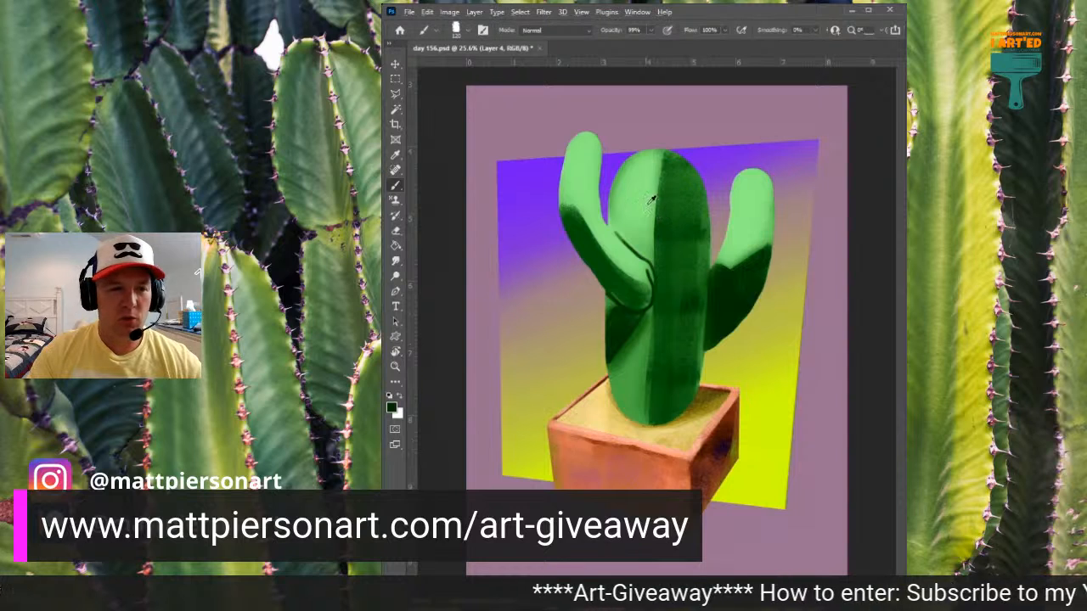
- Blend sampled mid greens over the upper-left trunk to soften its transition from the lit side into the shadow
alt+click(668, 181)
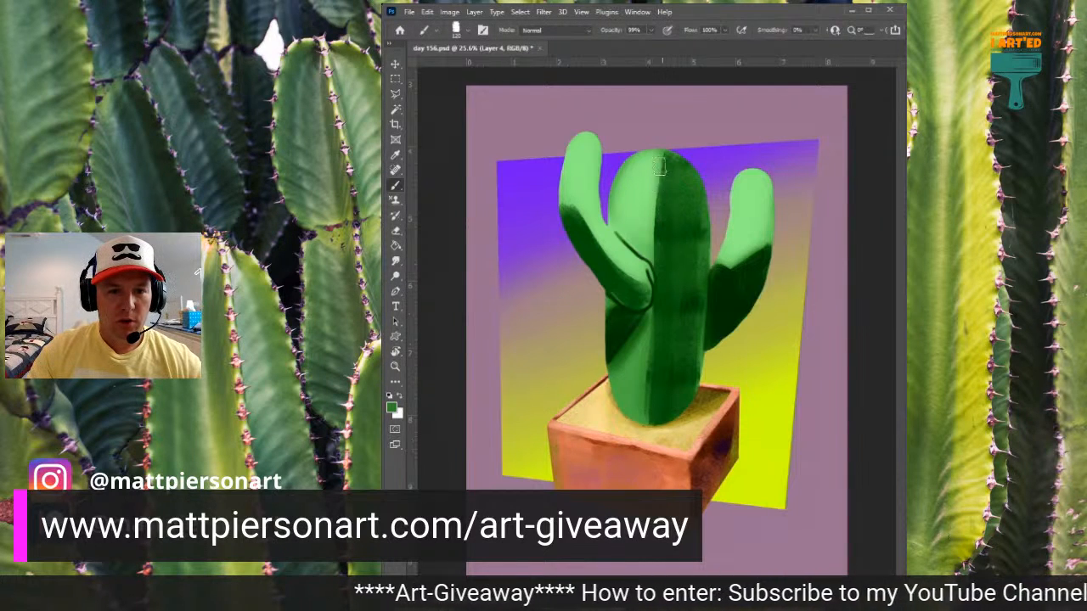
mouse_move(660, 168)
mouse_down()
mouse_move(646, 268)
mouse_move(647, 166)
mouse_move(637, 231)
mouse_up()
drag(642, 182, 633, 235)
alt+click(634, 194)
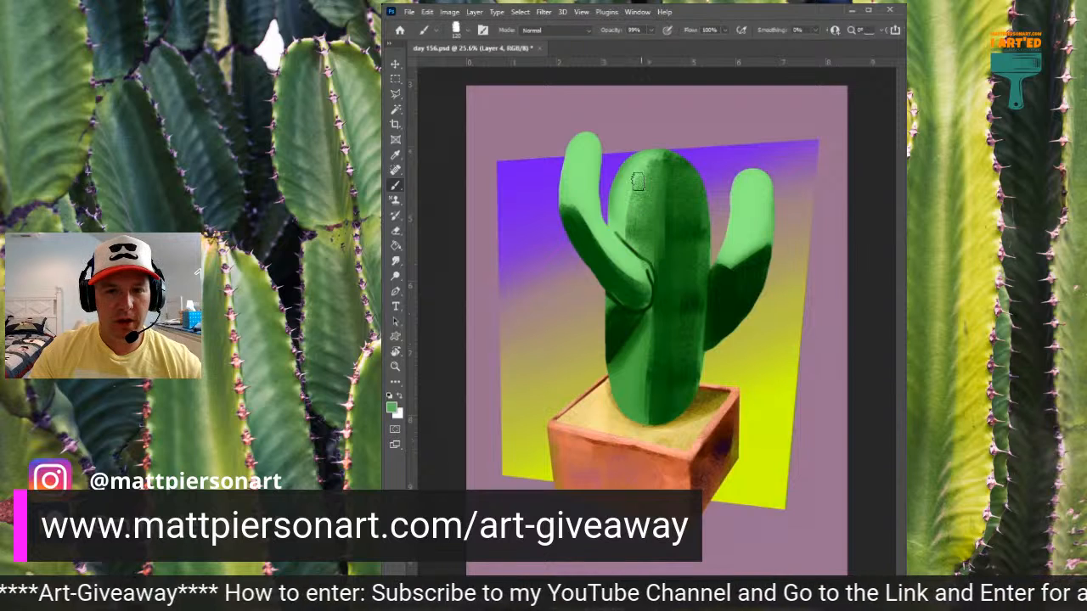
drag(641, 181, 631, 232)
alt+click(636, 193)
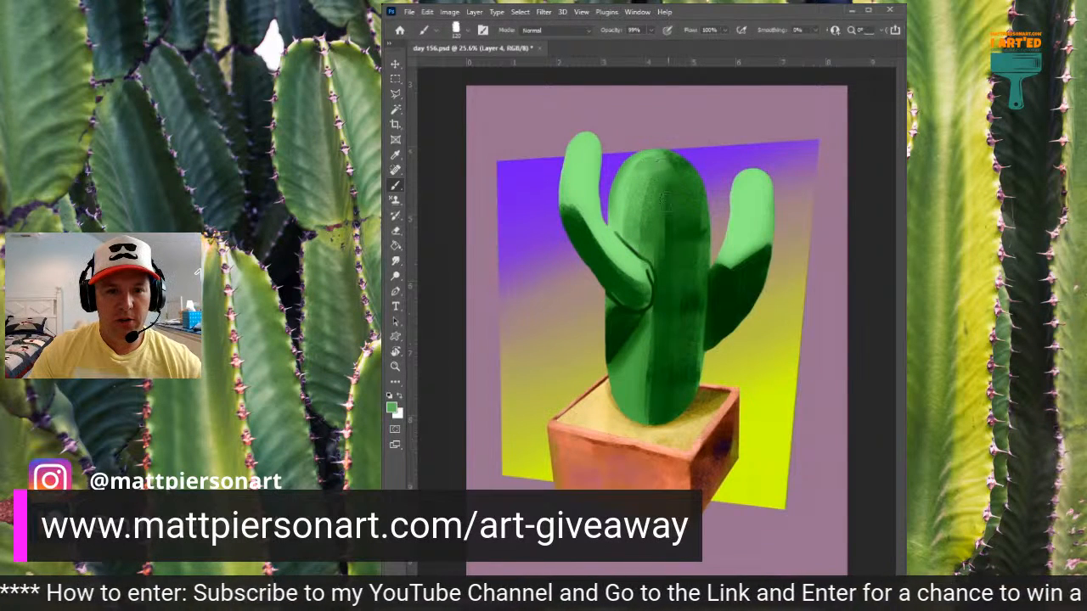
- Paint mid-green strokes down the trunk's centre from the crown to the base, breaking up the hard shadow edge
drag(666, 170, 663, 256)
drag(672, 195, 664, 308)
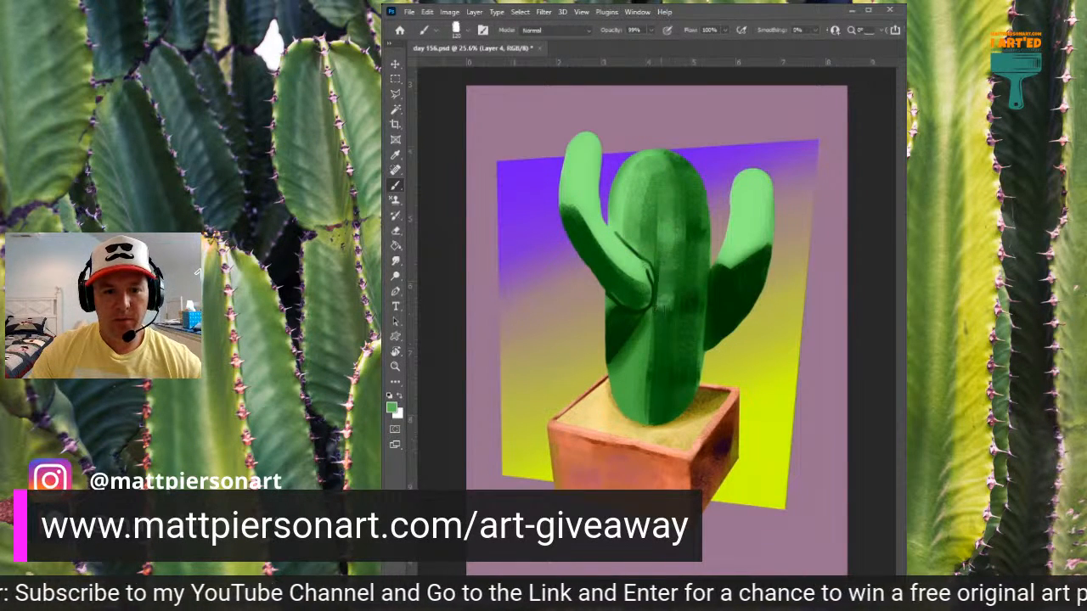
drag(665, 240, 662, 303)
drag(658, 265, 653, 346)
drag(662, 301, 658, 420)
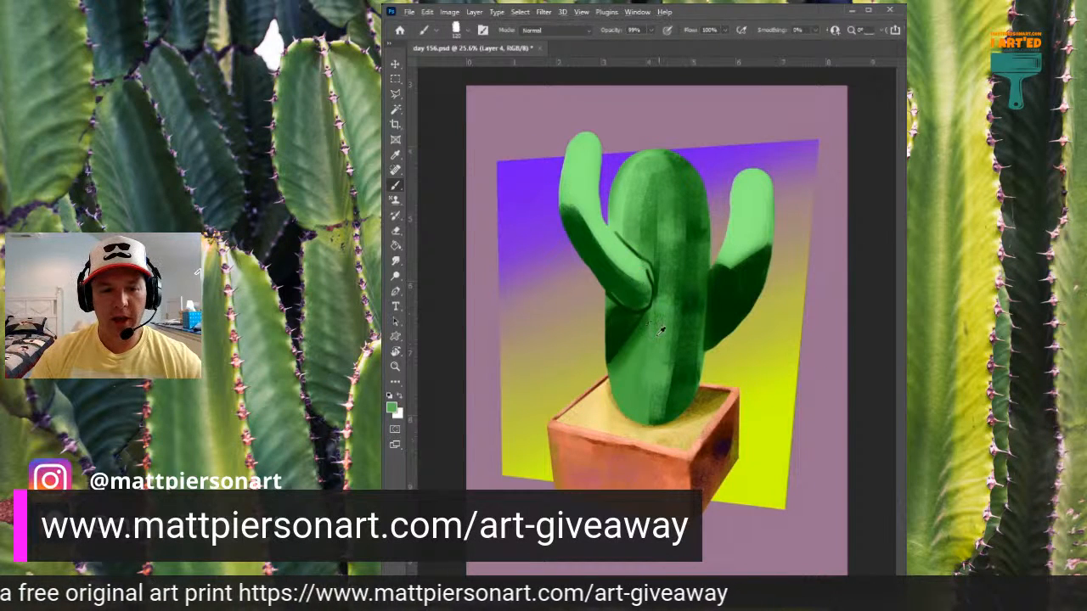
- Shape the shadow beneath the left arm and brighten the trunk's lower-left base with sampled light green
mouse_move(649, 331)
mouse_down()
mouse_move(637, 387)
mouse_move(638, 356)
mouse_move(617, 374)
mouse_up()
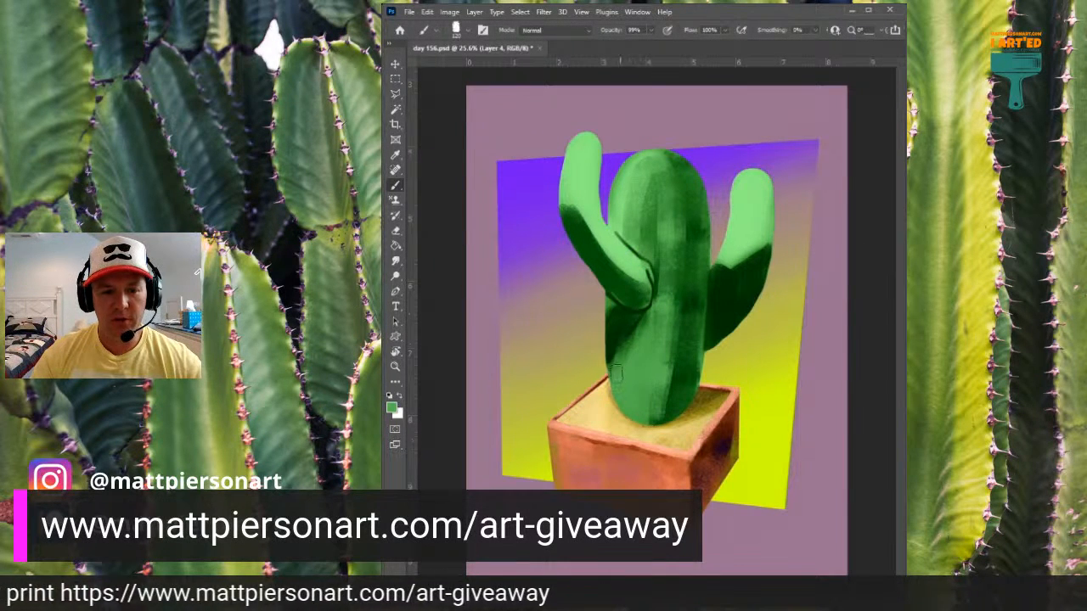
alt+click(623, 198)
mouse_move(643, 326)
mouse_down()
mouse_move(612, 385)
mouse_move(644, 317)
mouse_move(631, 350)
mouse_up()
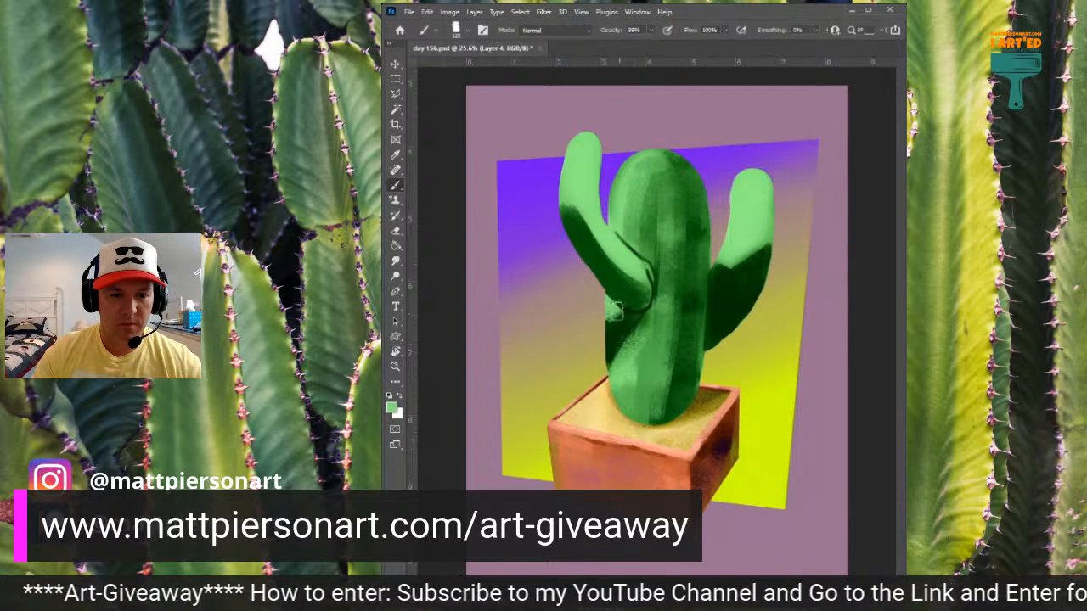
alt+click(631, 296)
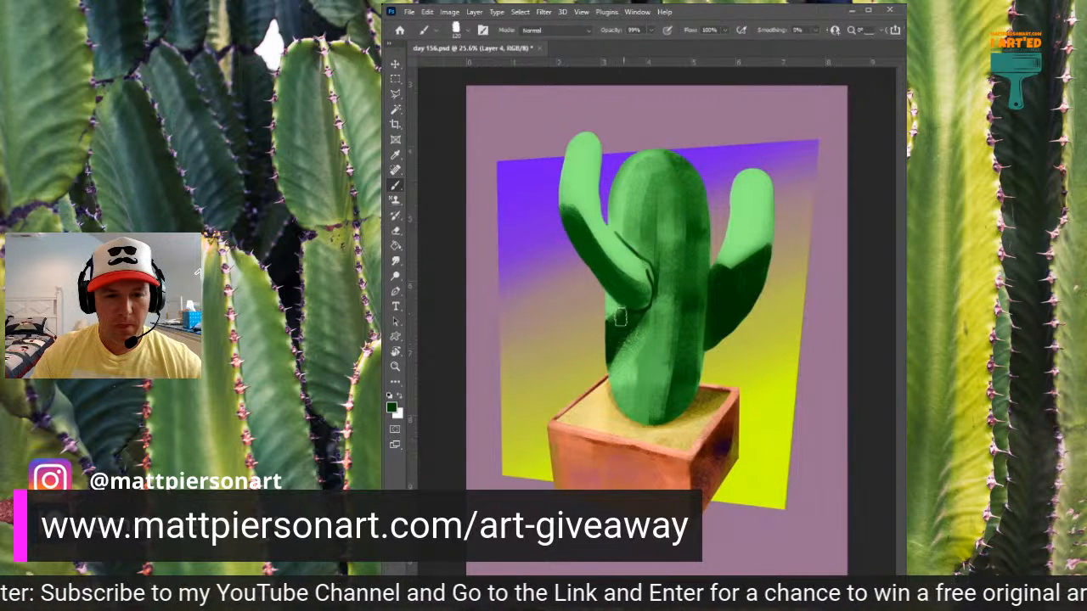
alt+click(636, 214)
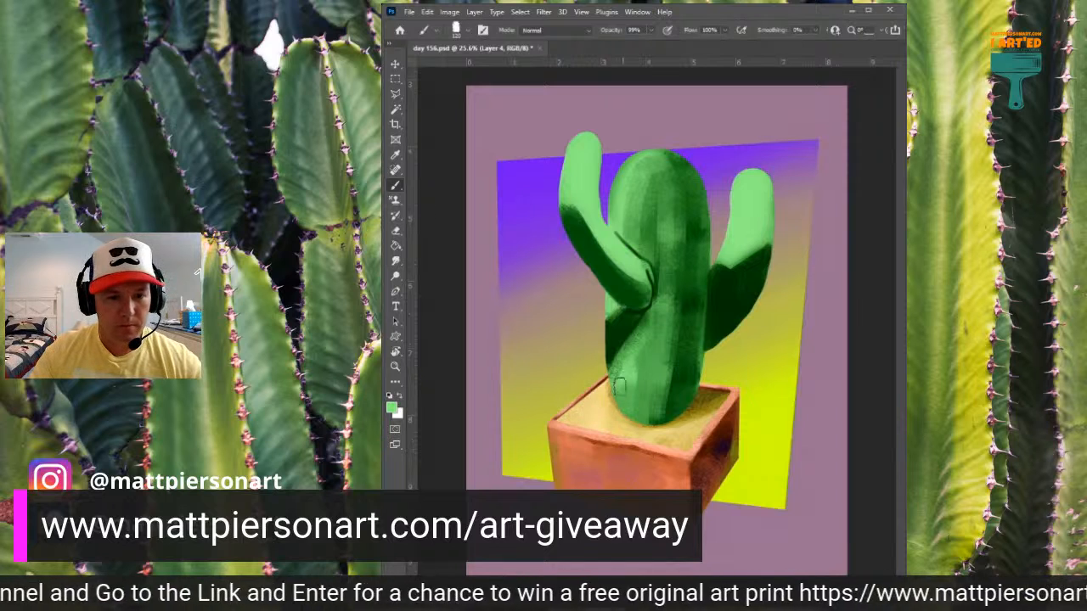
mouse_move(620, 390)
mouse_down()
mouse_move(626, 354)
mouse_move(643, 416)
mouse_up()
drag(645, 354, 641, 404)
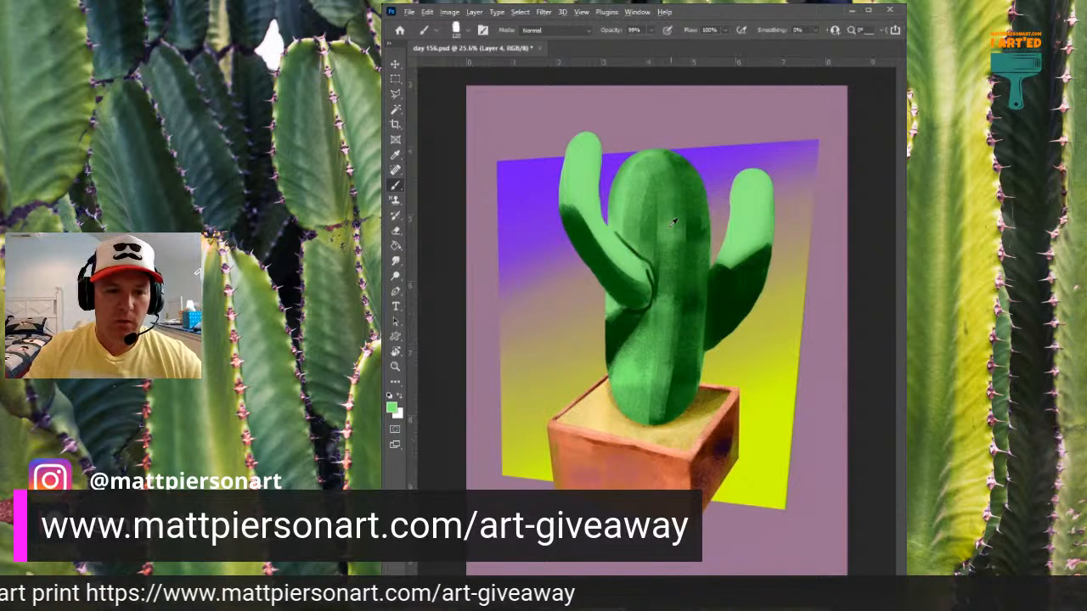
- Blend sampled greens across the right arm, softening its shadow edge and texturing its rounded tip
alt+click(643, 202)
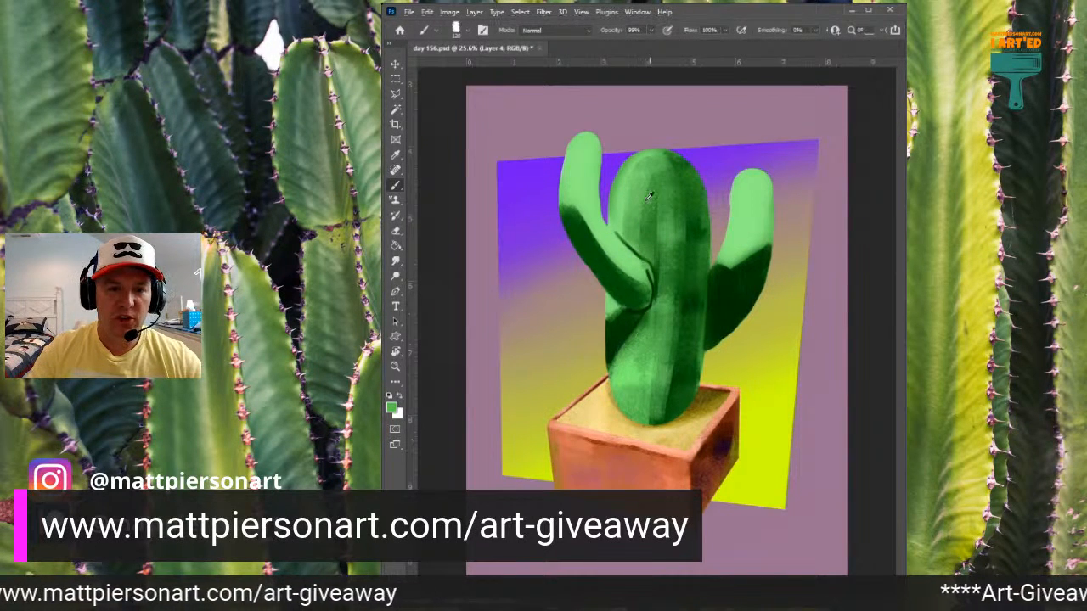
mouse_move(745, 231)
mouse_down()
mouse_move(763, 205)
mouse_move(739, 256)
mouse_move(753, 249)
mouse_move(770, 190)
mouse_move(748, 252)
mouse_up()
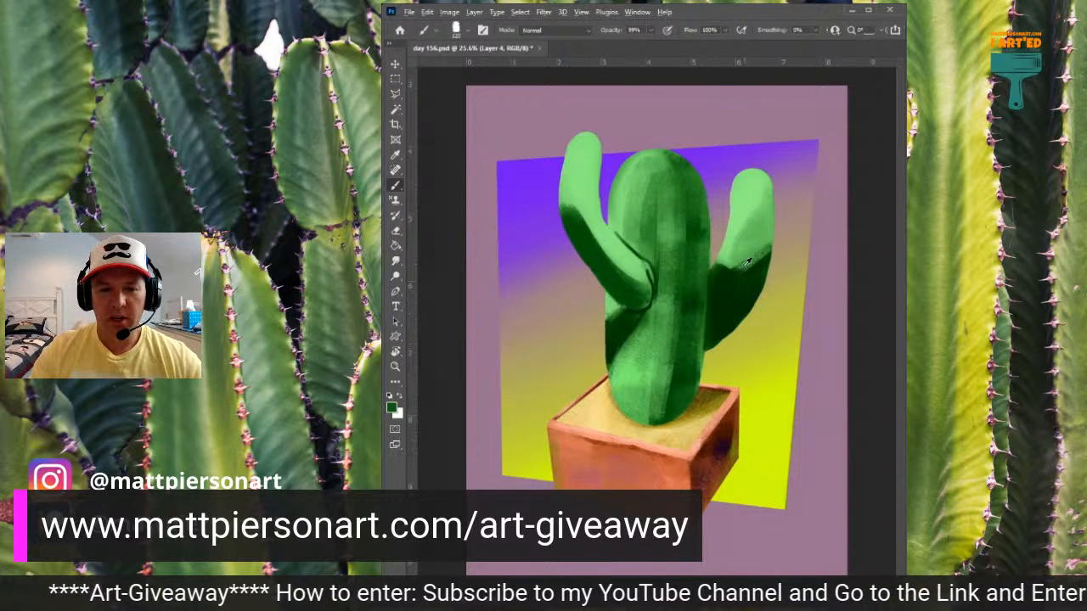
mouse_move(757, 188)
mouse_down()
mouse_move(743, 241)
mouse_move(752, 192)
mouse_move(742, 230)
mouse_move(764, 189)
mouse_move(751, 240)
mouse_move(750, 177)
mouse_up()
alt+click(740, 188)
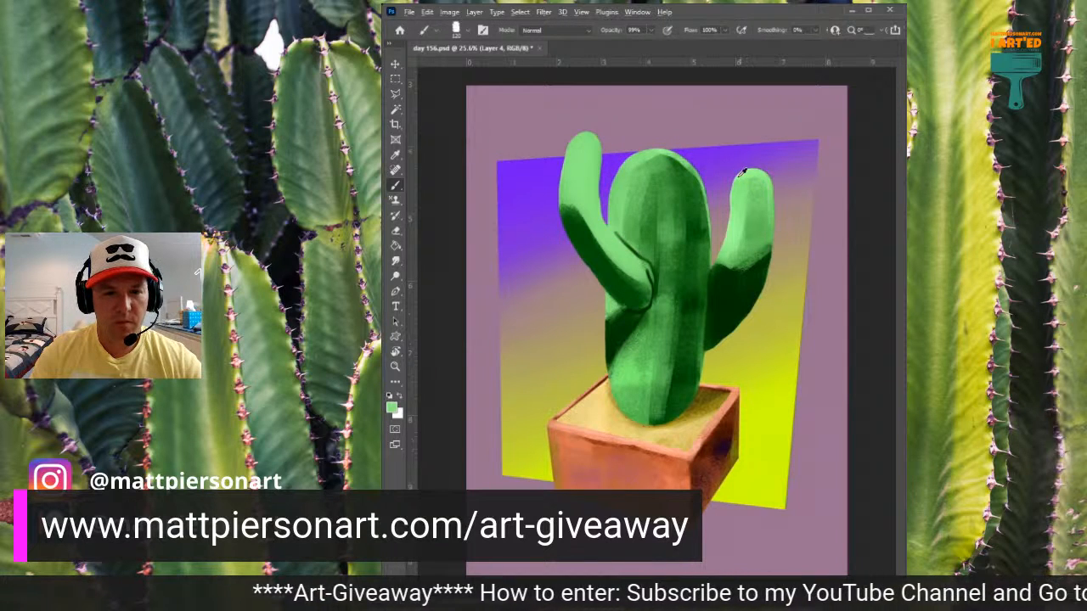
- Set the brush opacity to 100% and paint a light green highlight along the left arm's inner edge
key(0)
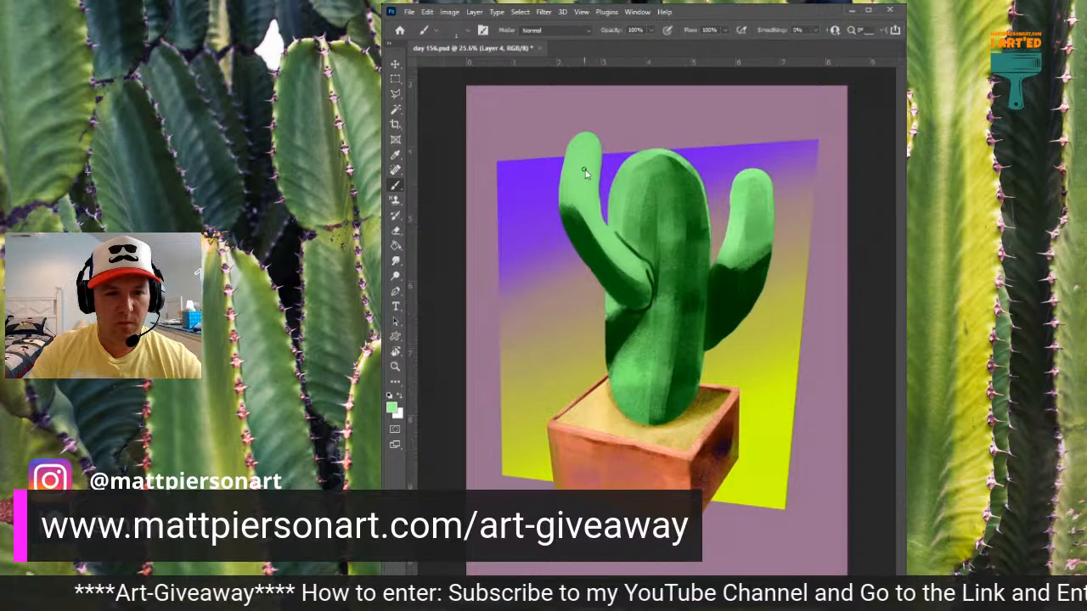
key(])
mouse_move(590, 135)
mouse_down()
mouse_move(588, 192)
mouse_move(593, 143)
mouse_move(603, 233)
mouse_move(589, 201)
mouse_move(644, 279)
mouse_up()
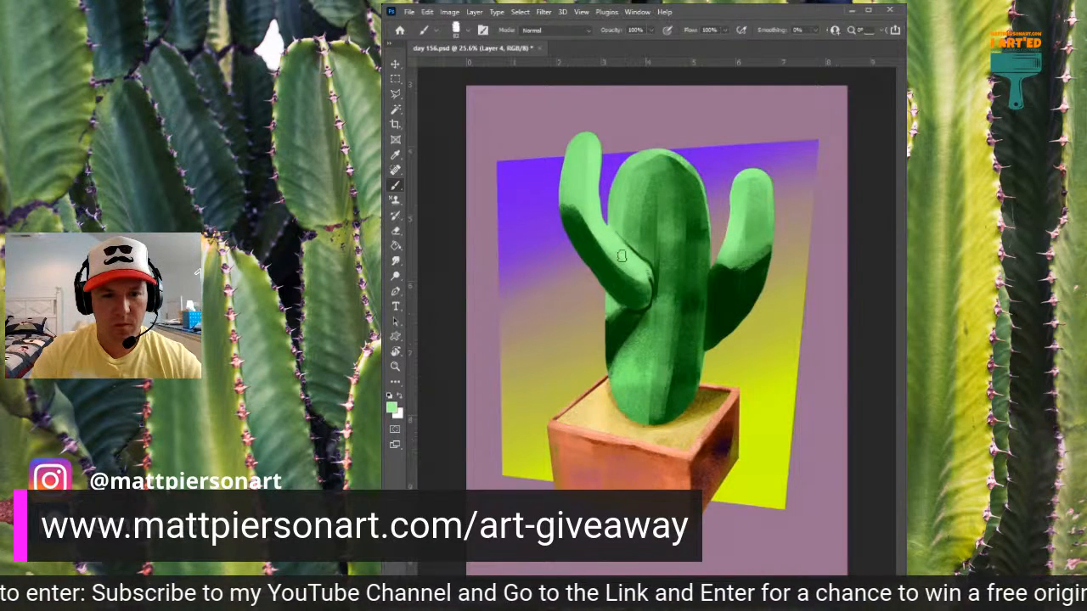
- Darken the trunk beside the left arm with sampled green, undoing a stray circular stroke around the joint
alt+click(623, 206)
mouse_move(622, 208)
mouse_down()
mouse_move(620, 237)
mouse_move(645, 248)
mouse_move(633, 247)
mouse_up()
alt+click(651, 230)
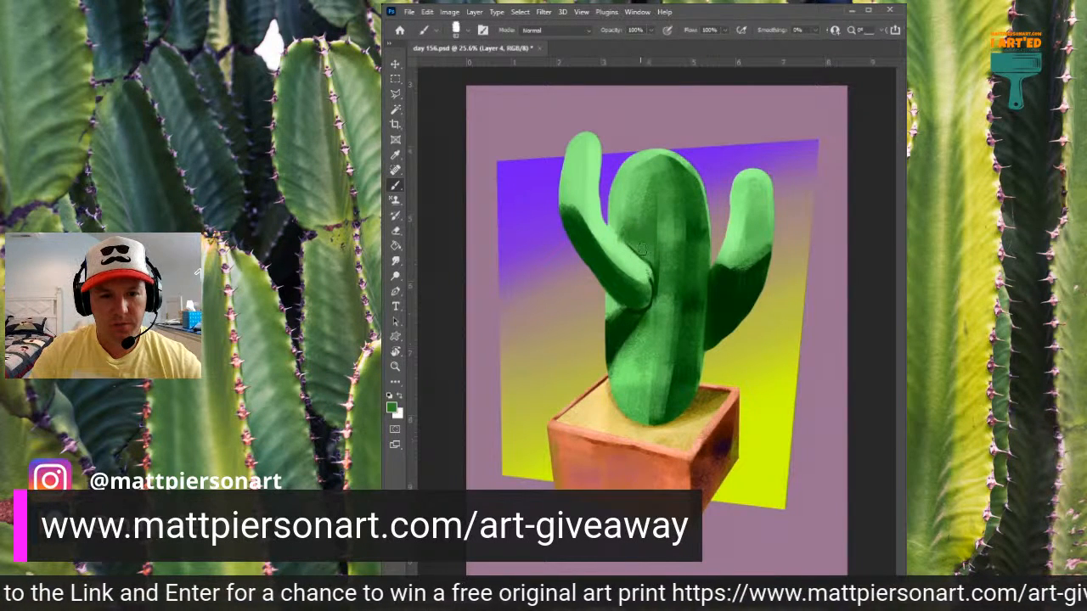
drag(600, 232, 613, 301)
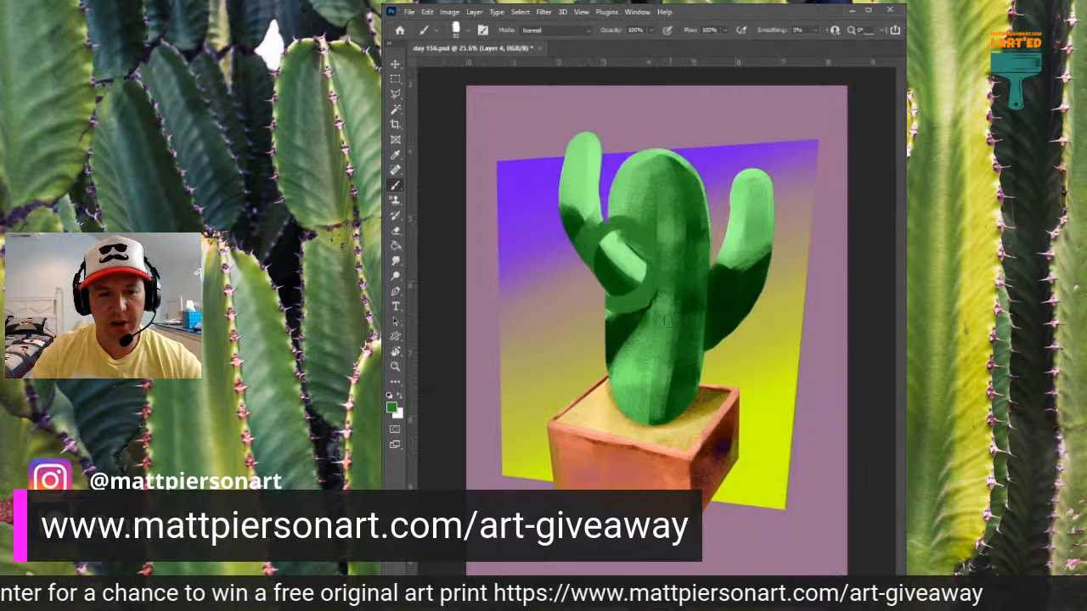
key(ctrl+z)
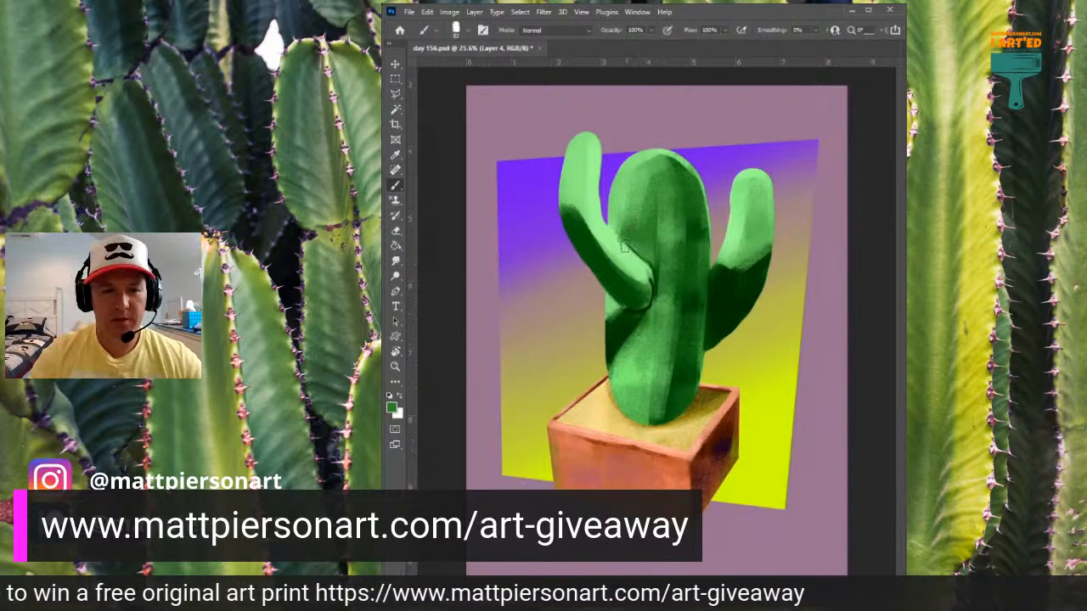
- Paint sampled greens over the remaining dark sketch line around the left arm's joint with the trunk
alt+click(632, 252)
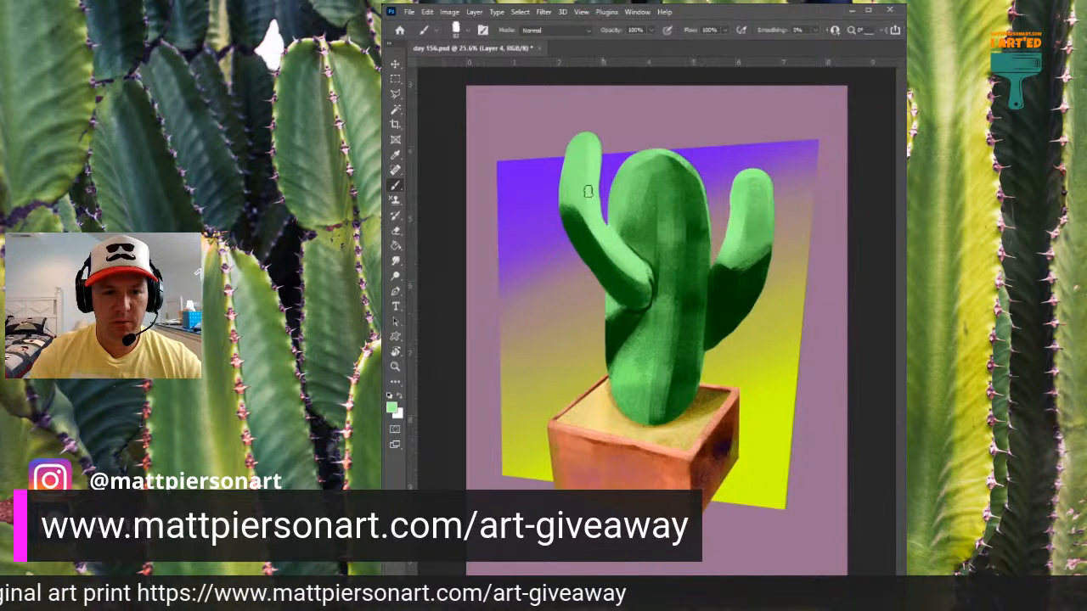
drag(639, 256, 660, 298)
alt+click(636, 251)
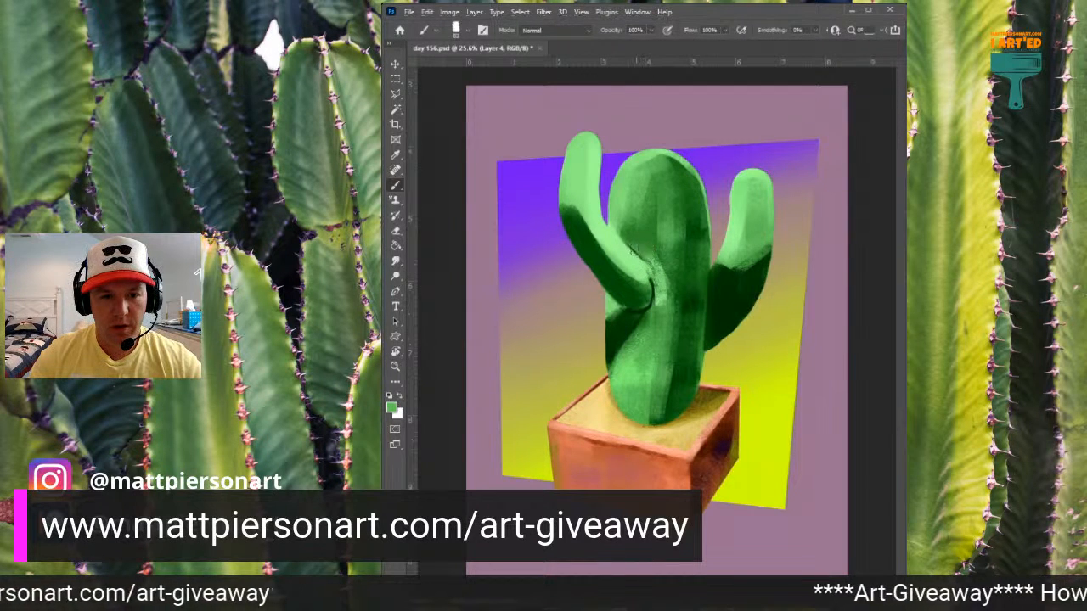
drag(637, 253, 658, 289)
alt+click(645, 242)
mouse_move(643, 253)
mouse_down()
mouse_move(660, 298)
mouse_move(632, 311)
mouse_up()
alt+click(646, 286)
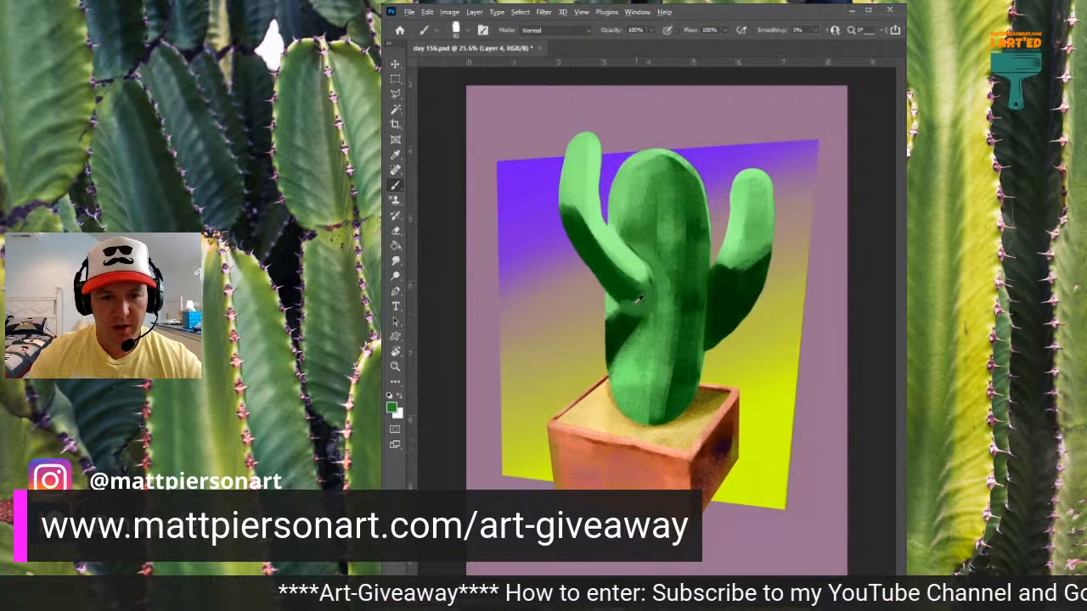
- Deepen the shadow under the left arm's joint and blend the surrounding trunk with sampled greens
alt+click(624, 297)
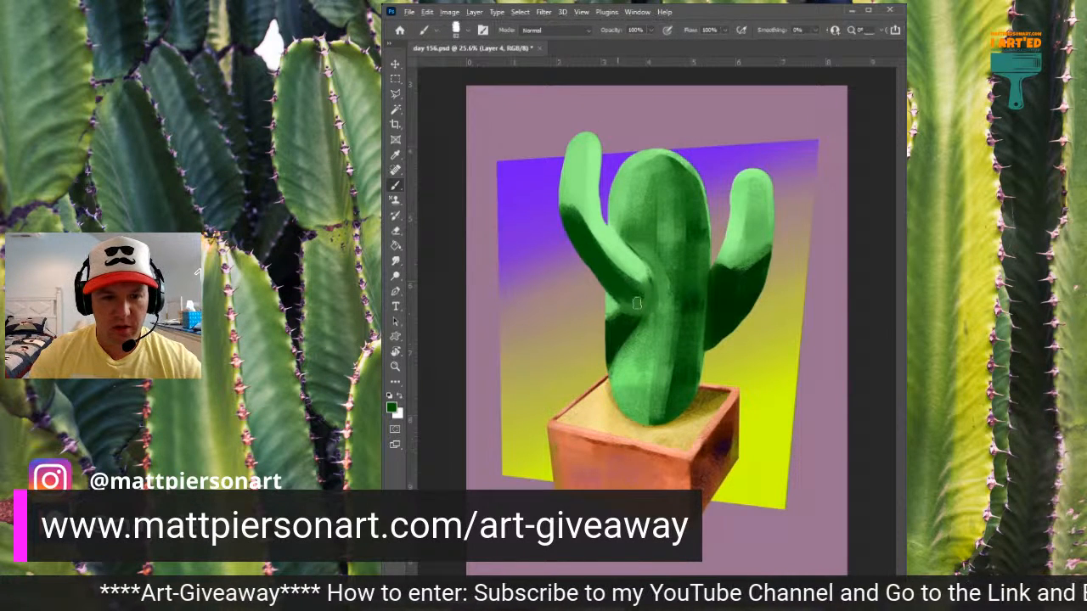
mouse_move(624, 301)
mouse_down()
mouse_move(644, 305)
mouse_move(647, 287)
mouse_up()
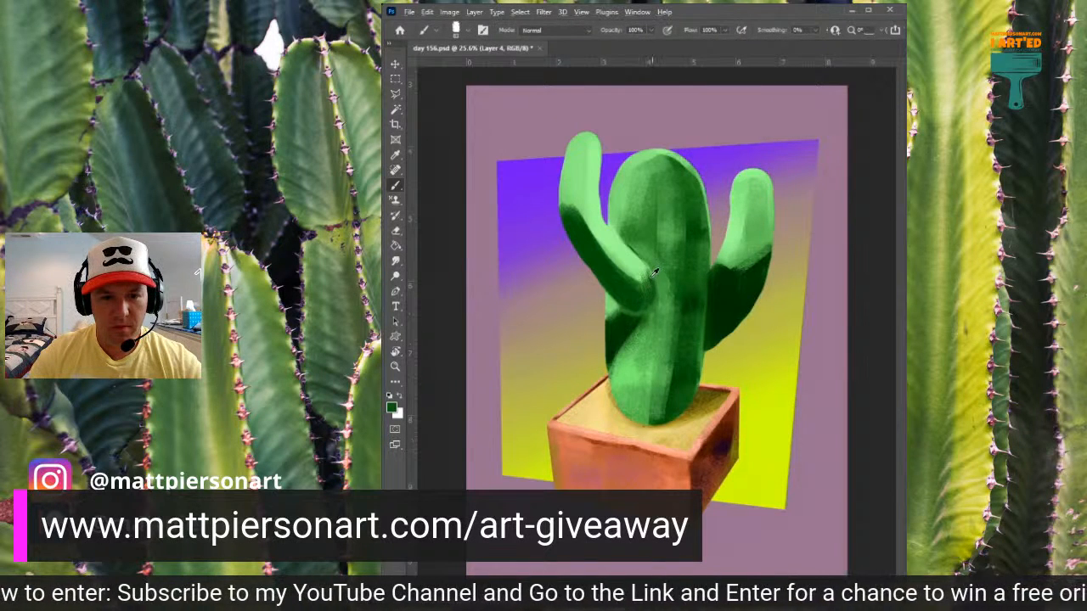
alt+click(633, 264)
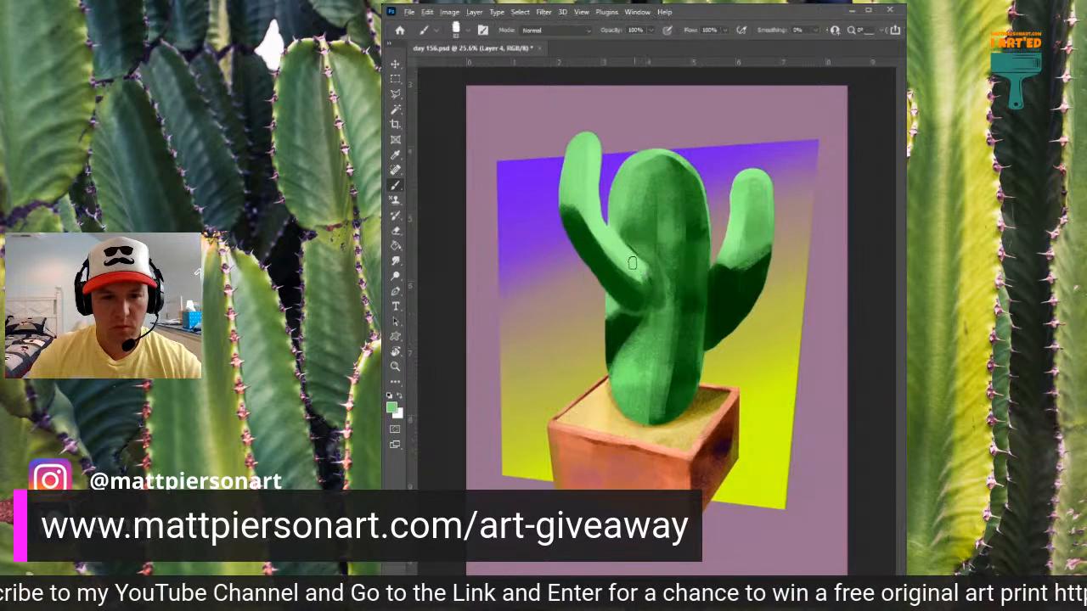
alt+click(648, 256)
drag(659, 281, 659, 308)
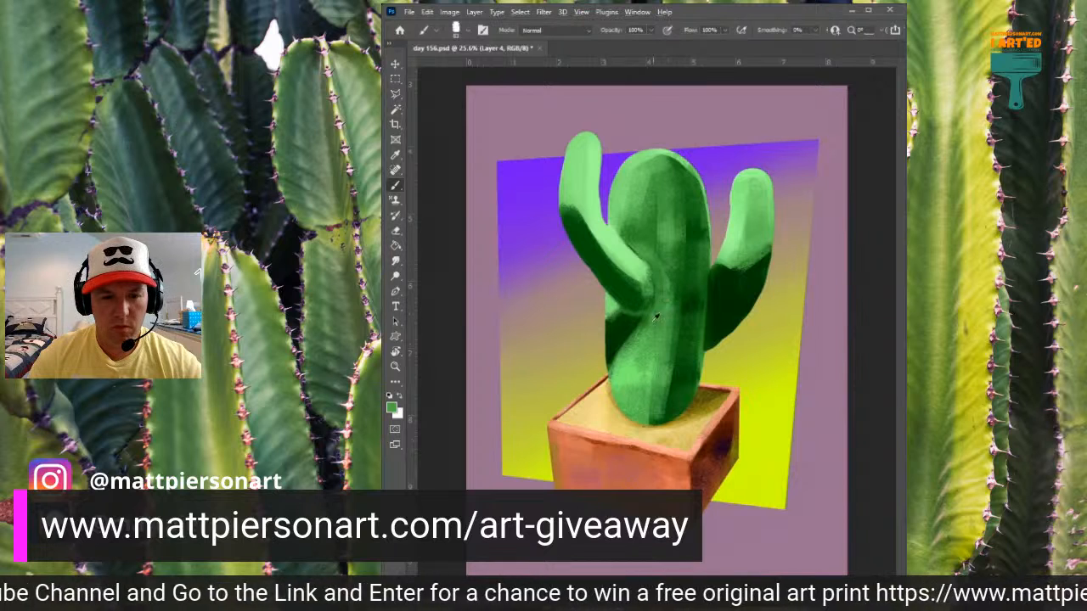
- Blend sampled green up the trunk from below the left arm's joint to beside the arm
alt+click(627, 350)
drag(628, 355, 661, 277)
mouse_move(652, 323)
mouse_down()
mouse_move(658, 255)
mouse_move(664, 294)
mouse_move(640, 241)
mouse_up()
- Paint sampled mid greens along the lower left arm to soften the edge between its highlight and shadow
alt+click(628, 217)
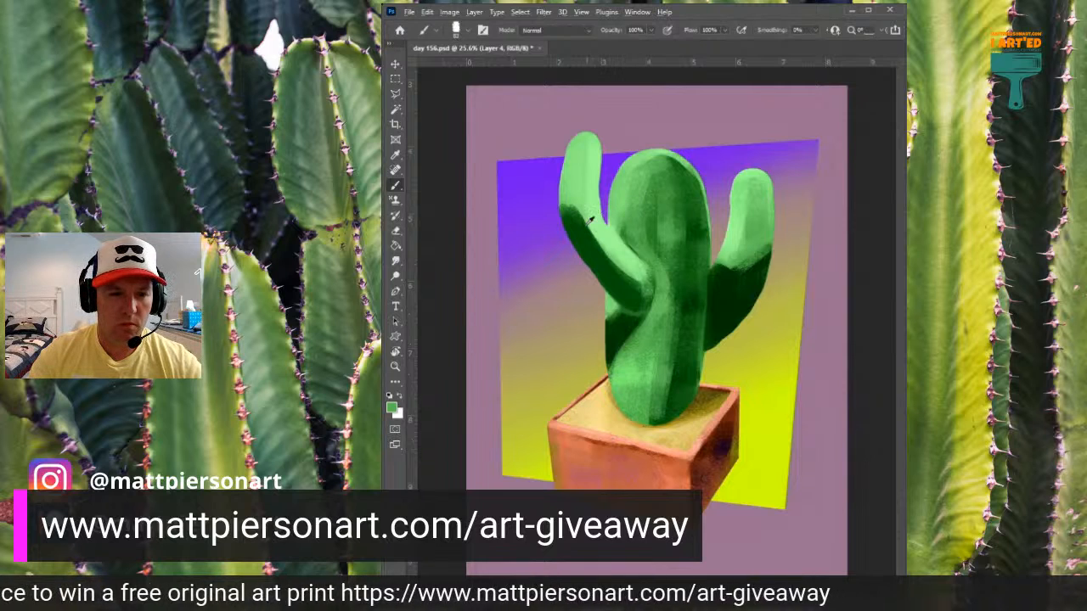
drag(578, 202, 632, 278)
mouse_move(593, 248)
mouse_down()
mouse_move(653, 223)
mouse_move(655, 206)
mouse_move(604, 242)
mouse_move(585, 215)
mouse_move(619, 255)
mouse_up()
alt+click(638, 212)
drag(586, 217, 611, 260)
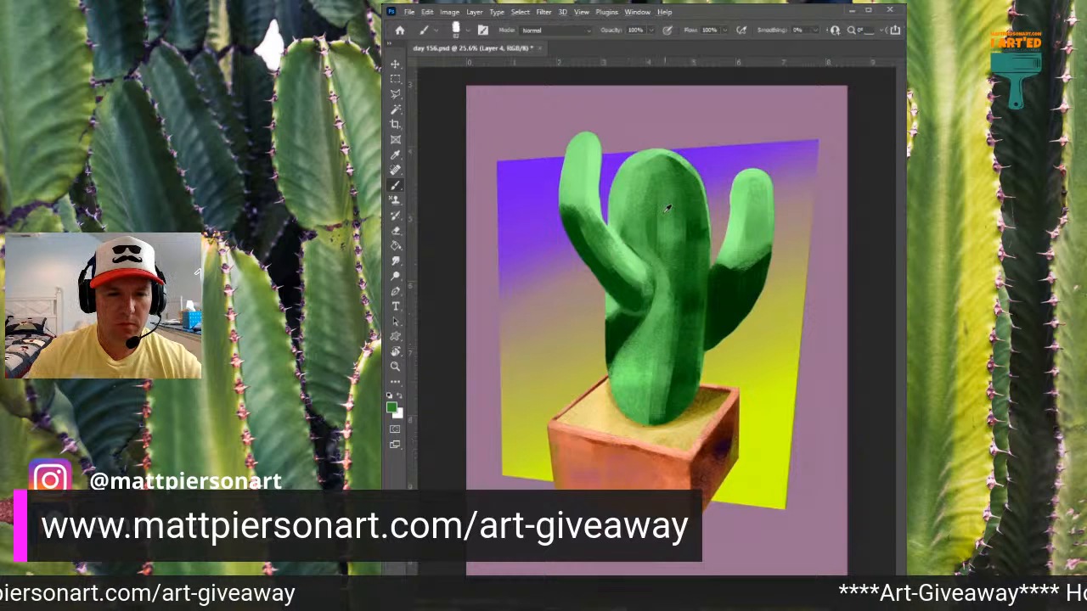
- Shade the left arm's upright section with sampled mid green, extending the tone down into the bend
alt+click(636, 213)
drag(582, 176, 574, 219)
drag(579, 163, 572, 206)
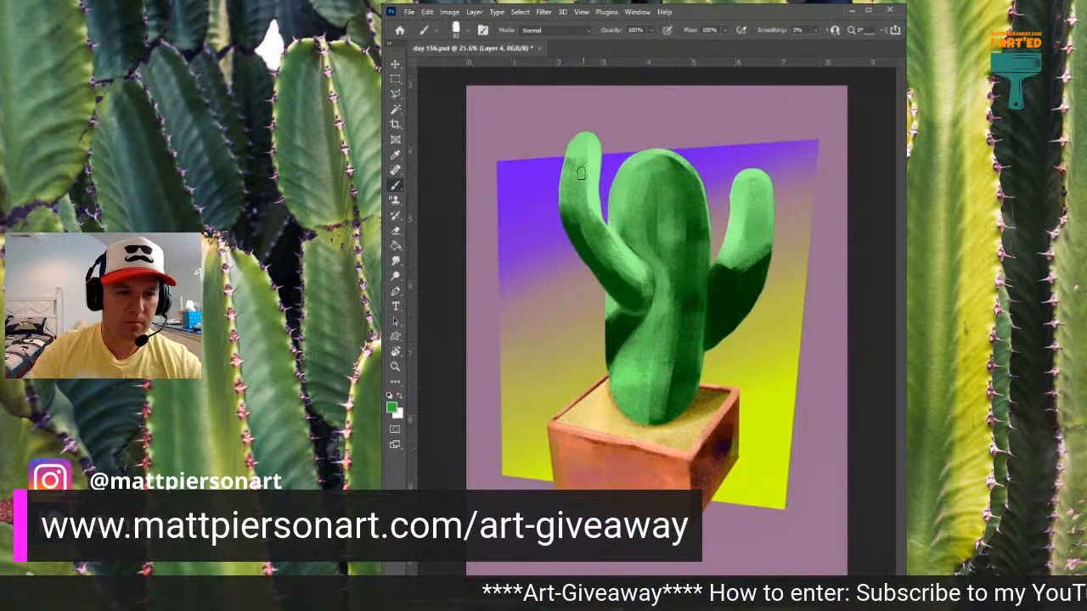
mouse_move(575, 151)
mouse_down()
mouse_move(569, 180)
mouse_move(594, 243)
mouse_up()
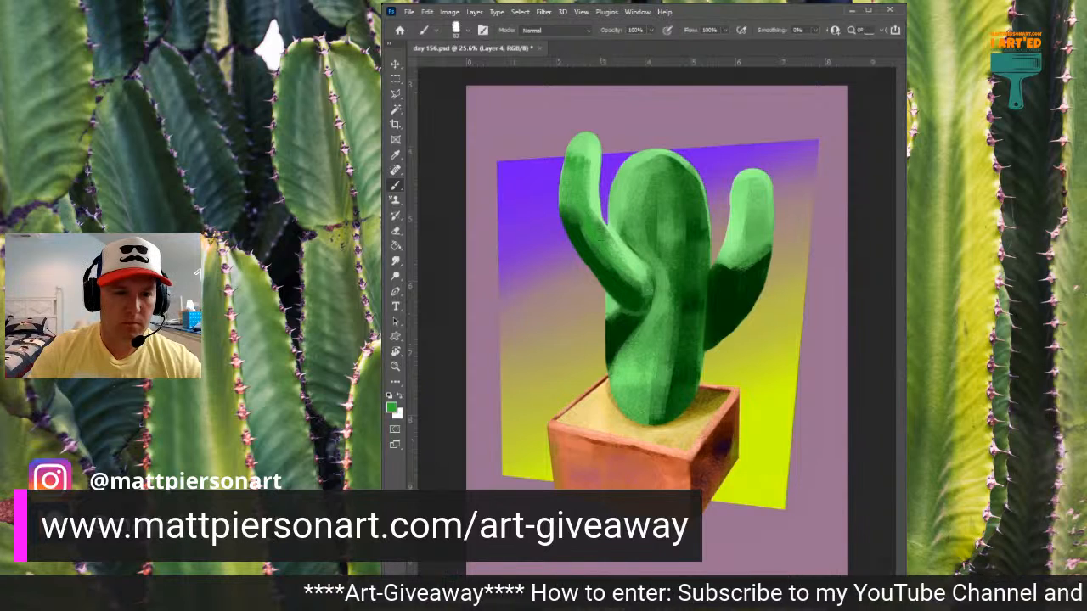
- Deepen the left arm's underside and the outer side of its upright section with sampled dark green
alt+click(620, 282)
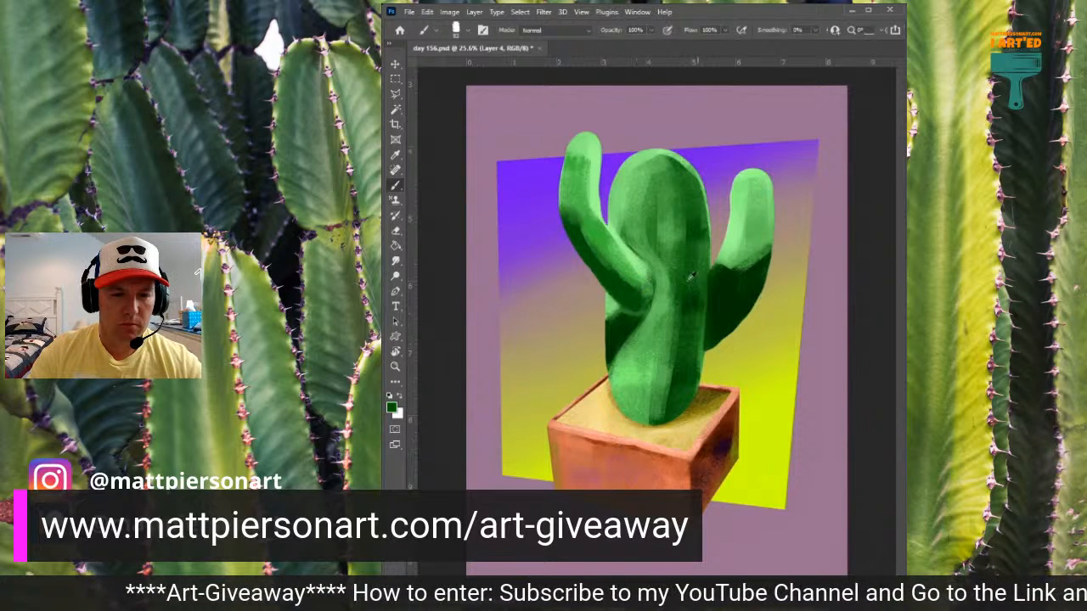
drag(591, 260, 635, 302)
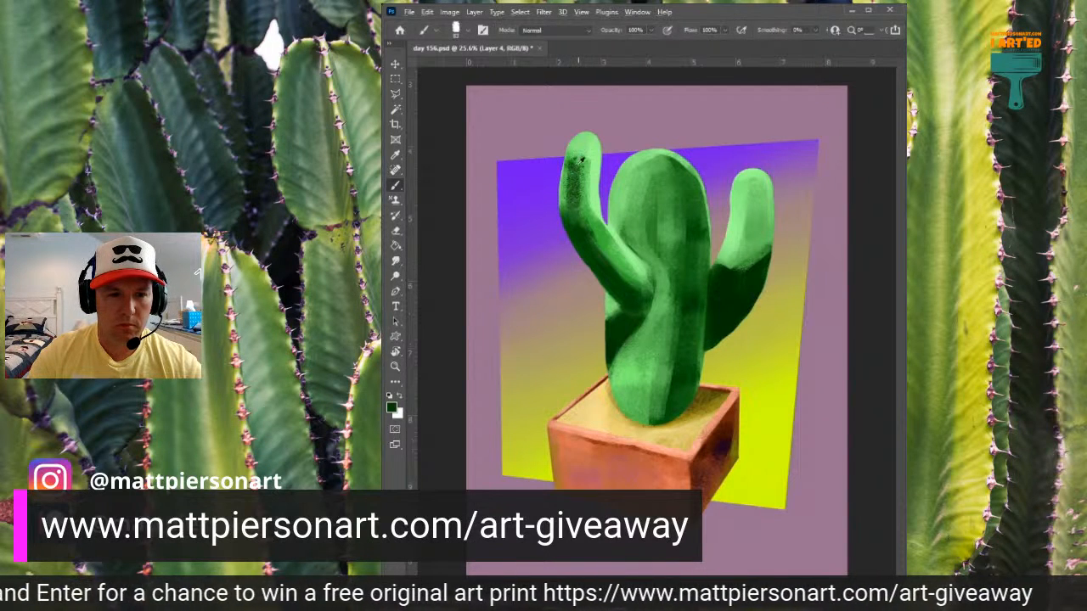
alt+click(569, 204)
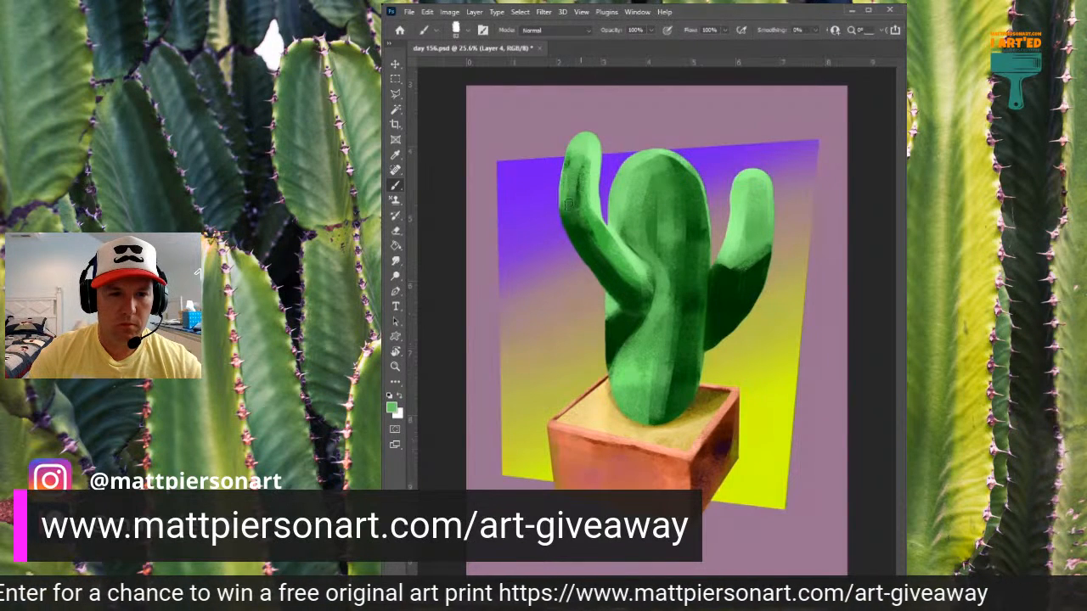
- Blend sampled light green over the dark shading on the left arm's upright section and sample the purple background beside it
alt+click(580, 143)
drag(573, 158, 564, 198)
drag(573, 156, 575, 196)
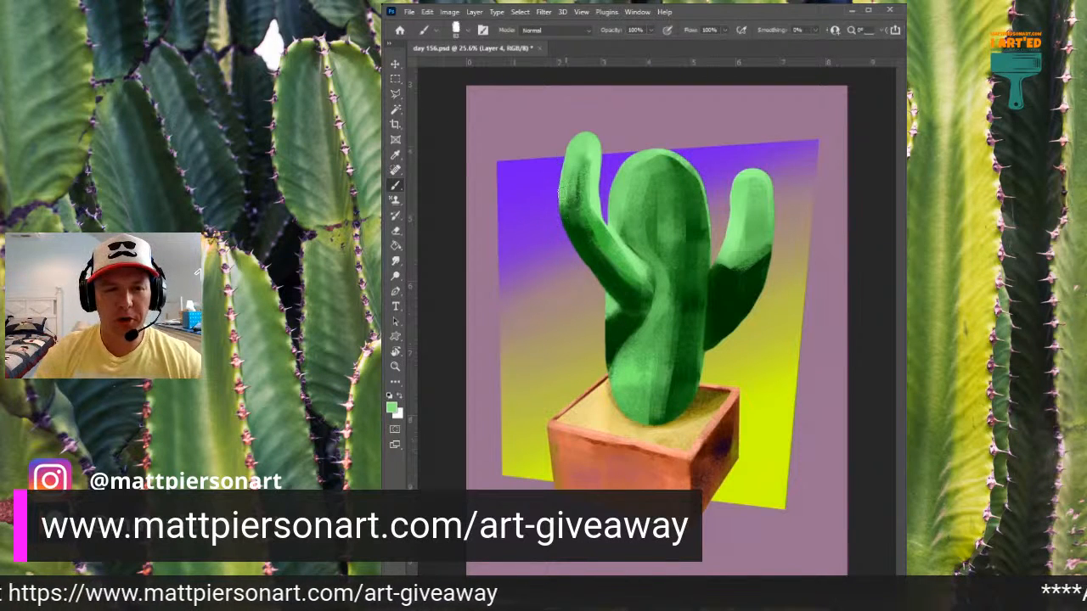
alt+click(556, 177)
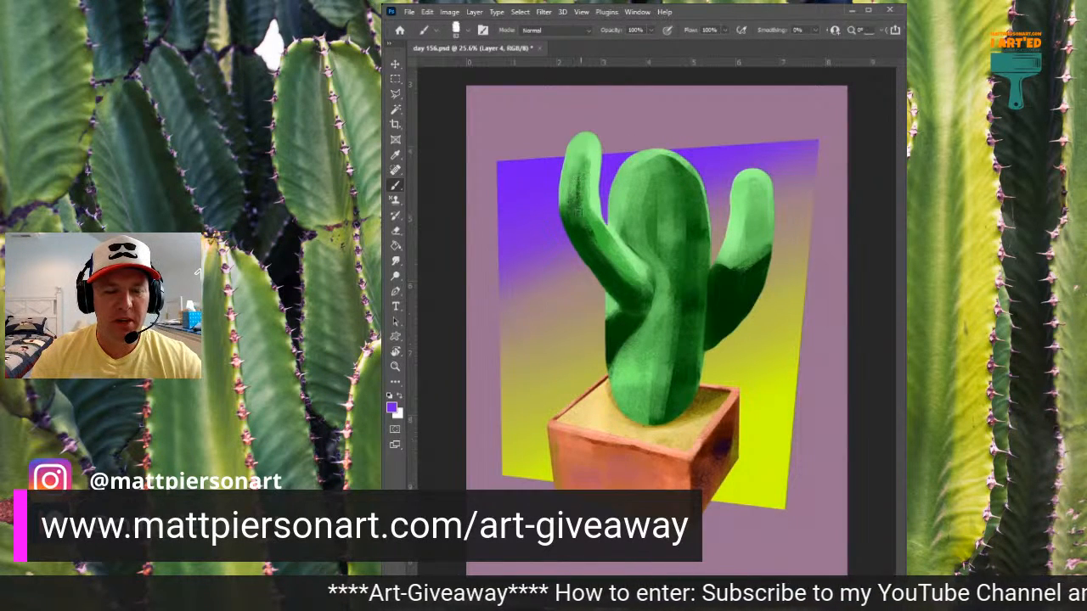
- Paint a dark green vertical shadow down the trunk's right side to near its base using sampled greens
alt+click(670, 276)
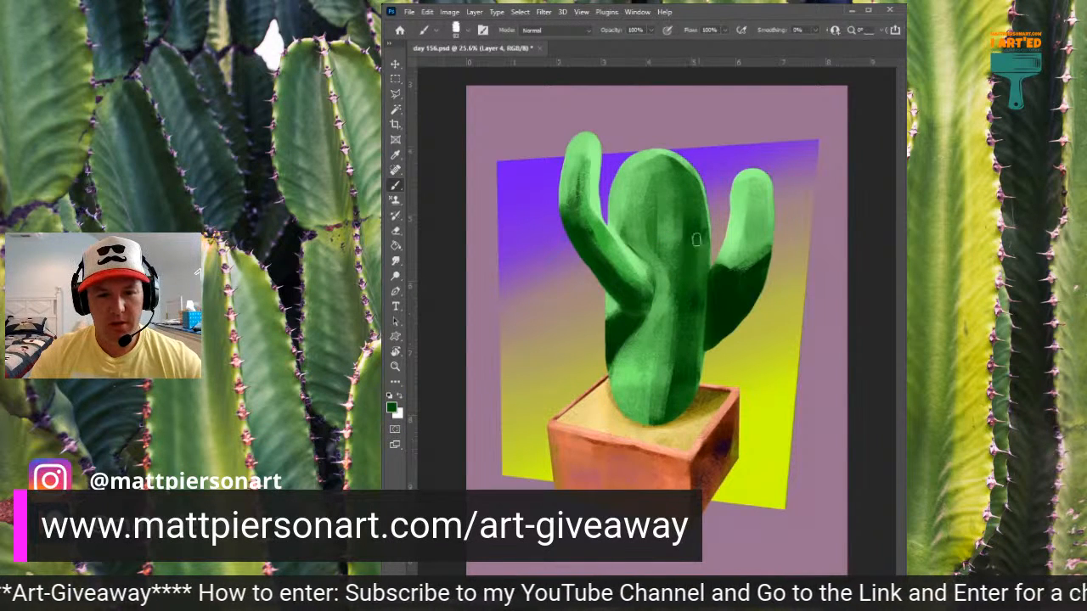
drag(681, 202, 673, 333)
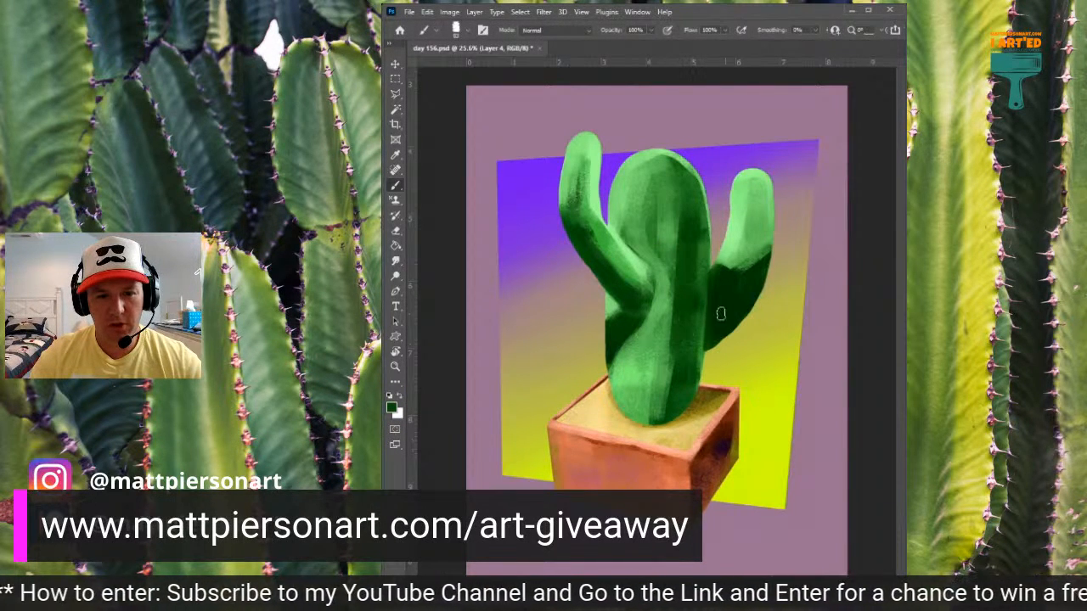
alt+click(718, 282)
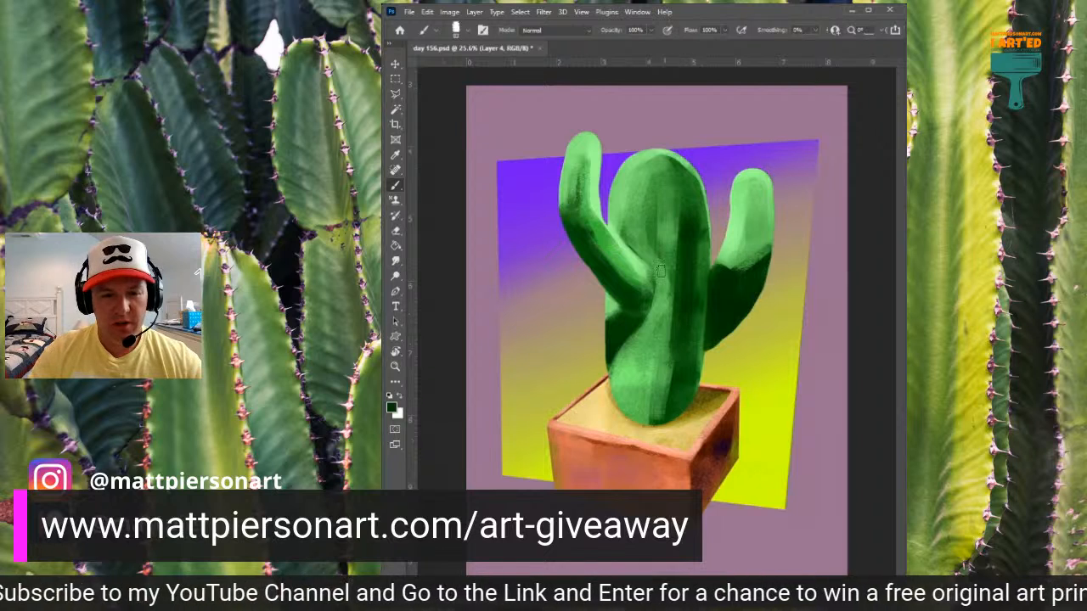
drag(673, 349, 671, 387)
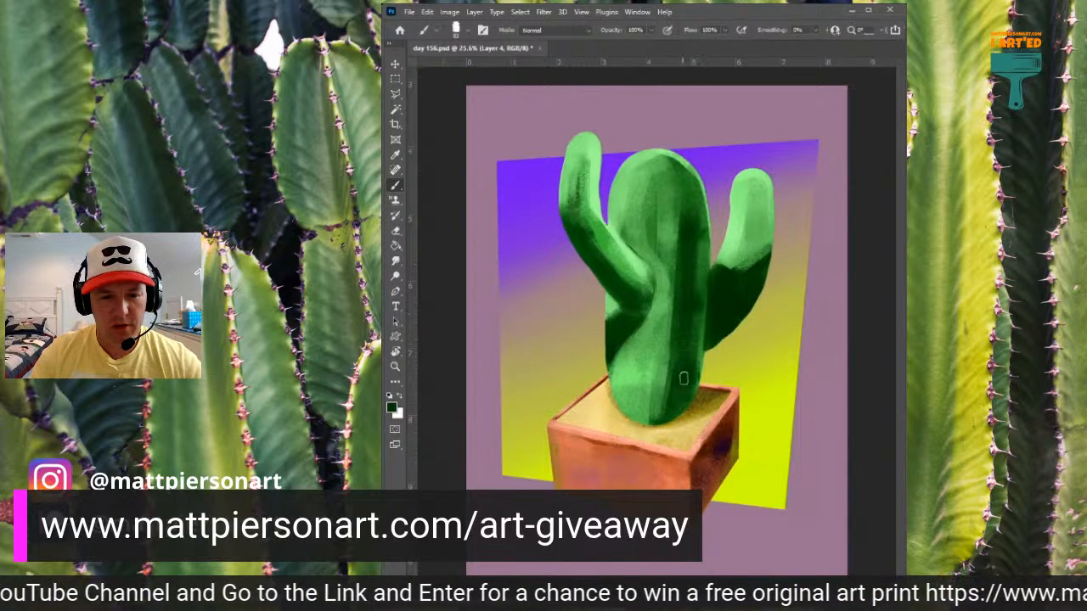
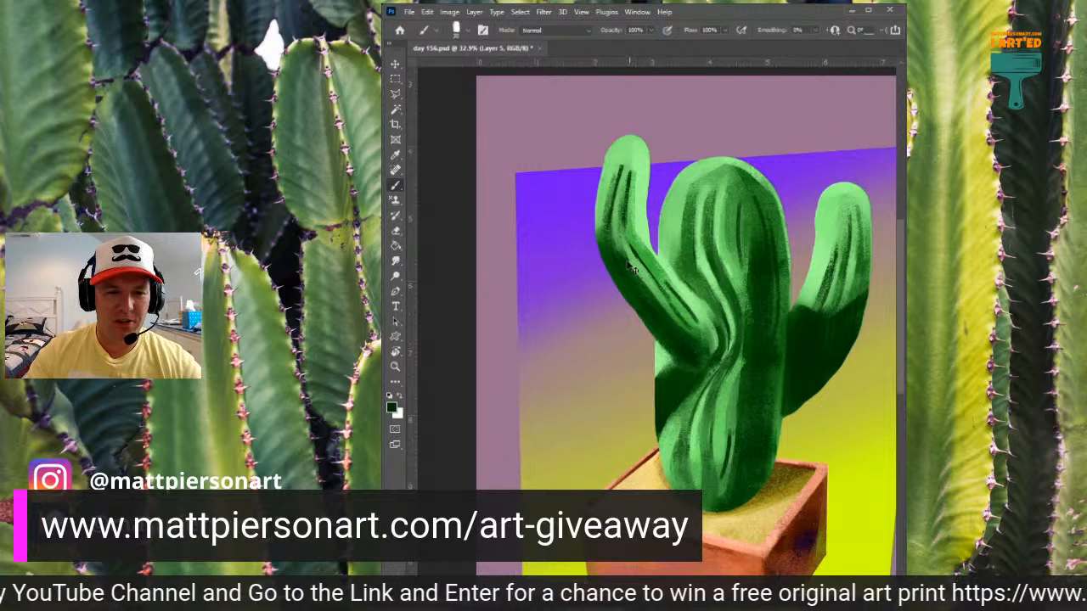
- Darken the grooves of the left arm's upright section and bend with dark green strokes along its inner side
mouse_move(614, 219)
mouse_down()
mouse_move(650, 298)
mouse_move(612, 247)
mouse_move(655, 304)
mouse_up()
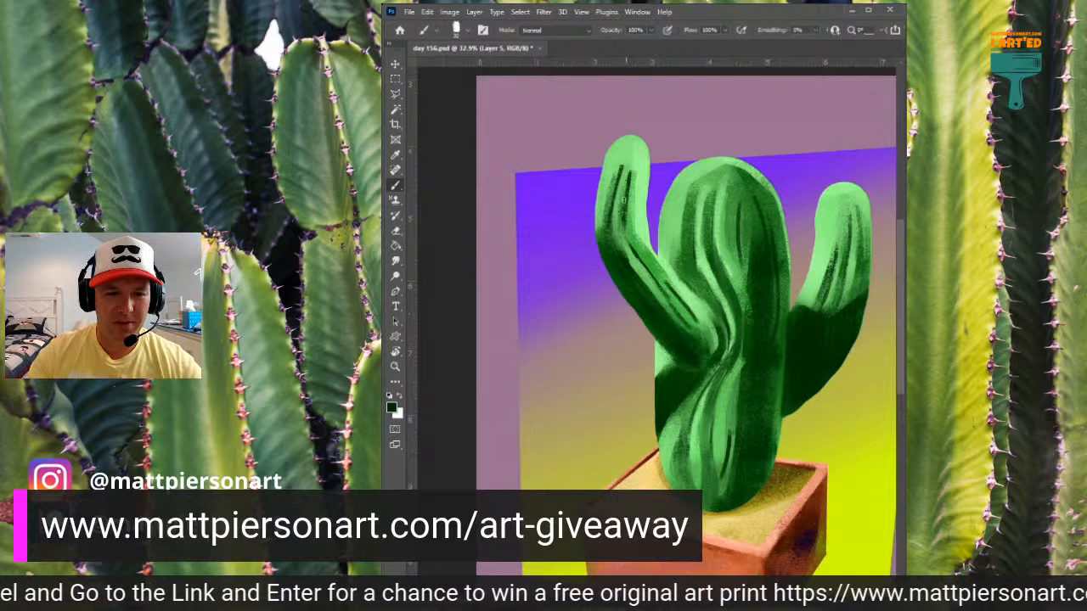
drag(624, 201, 638, 254)
mouse_move(626, 180)
mouse_down()
mouse_move(633, 214)
mouse_move(636, 189)
mouse_up()
drag(627, 229, 656, 286)
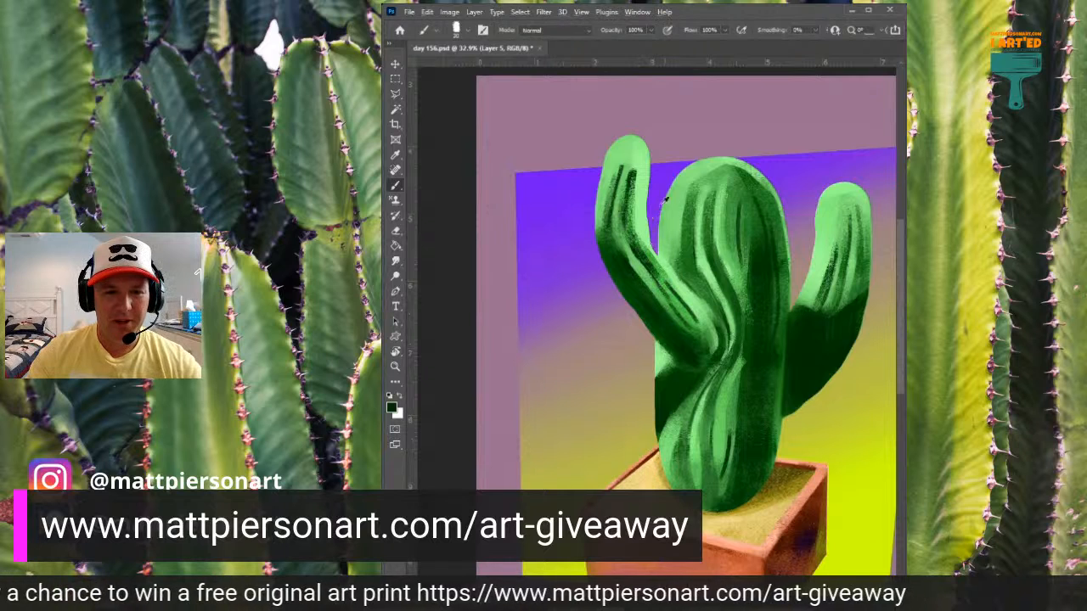
- Blend sampled mid green over the dark grooves on the left arm, from near its tip down through the bend
alt+click(696, 214)
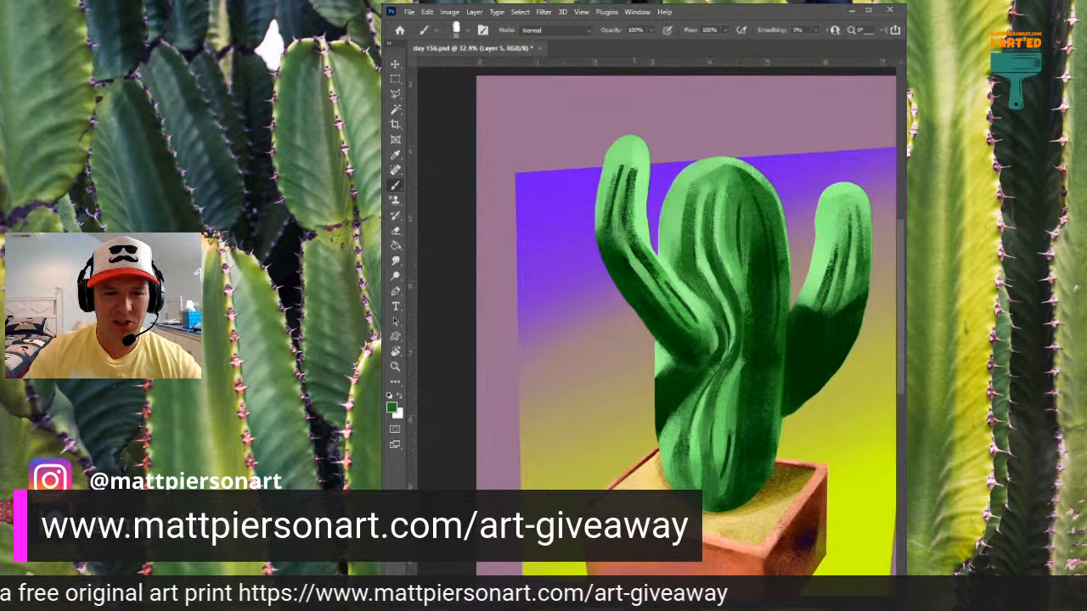
drag(635, 243, 670, 284)
drag(635, 161, 637, 234)
drag(632, 181, 641, 243)
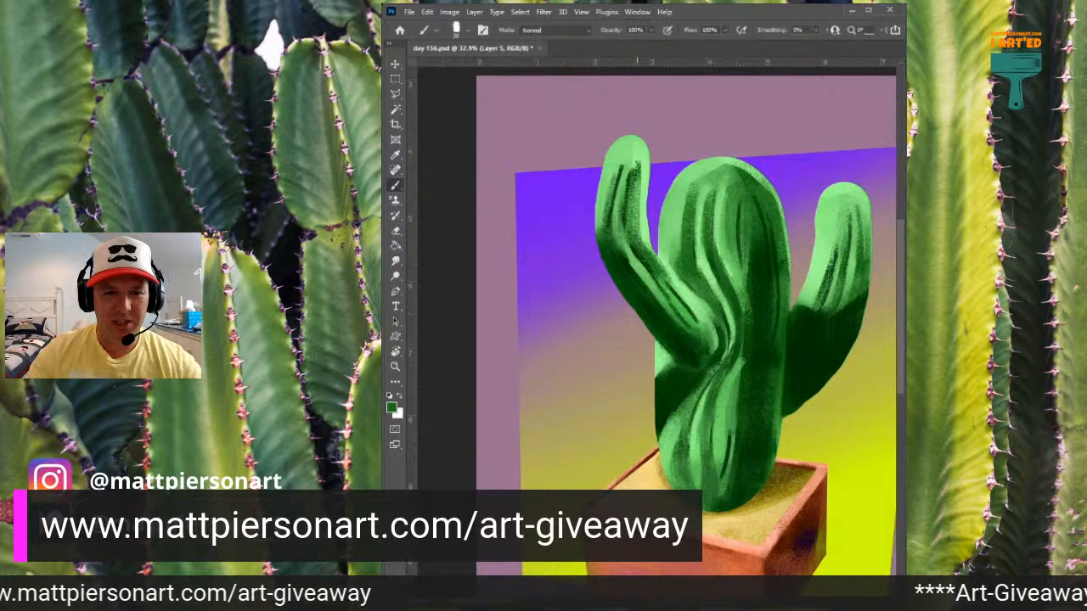
drag(627, 167, 619, 226)
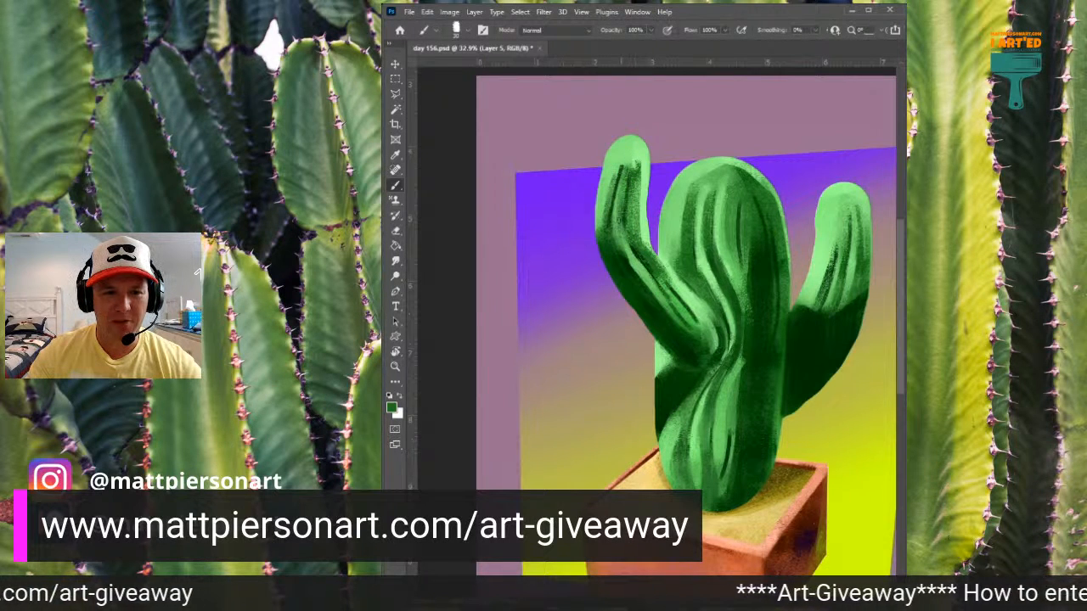
- Add sampled light green highlights to the trunk's upper left side and down the left arm's upright section
alt+click(703, 199)
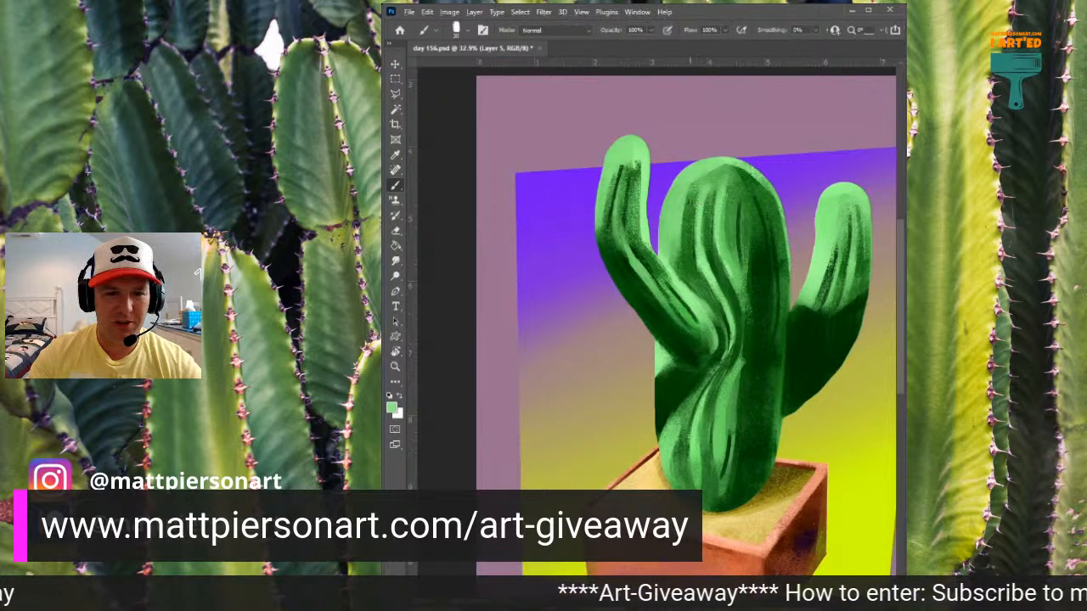
drag(682, 206, 680, 242)
drag(629, 152, 621, 224)
alt+click(628, 150)
drag(627, 155, 623, 238)
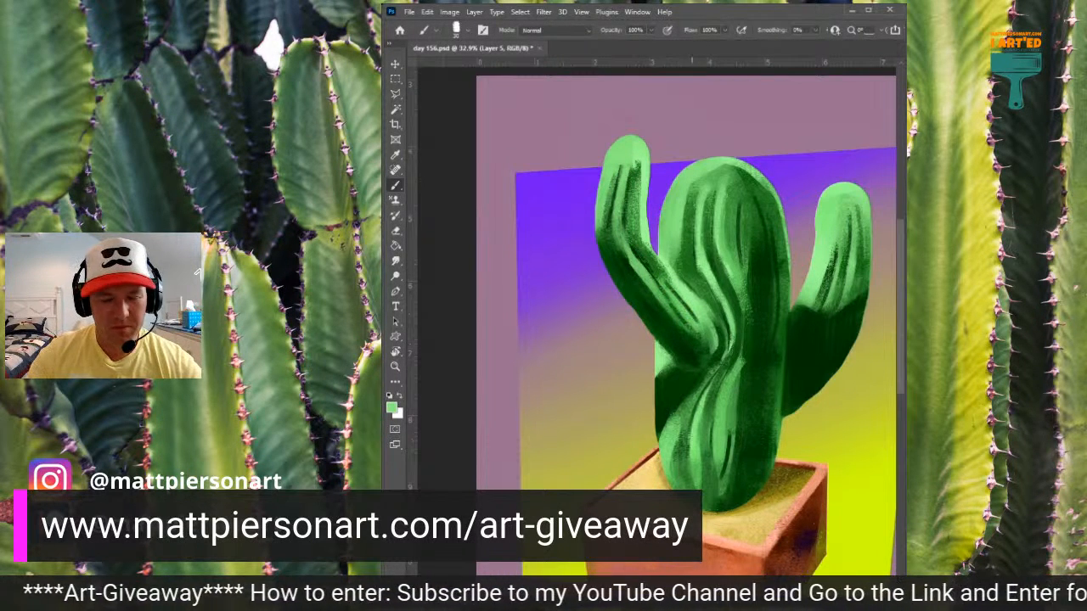
- Fill in the shadow on the trunk's lower left side beneath the left arm with sampled dark green
alt+click(690, 373)
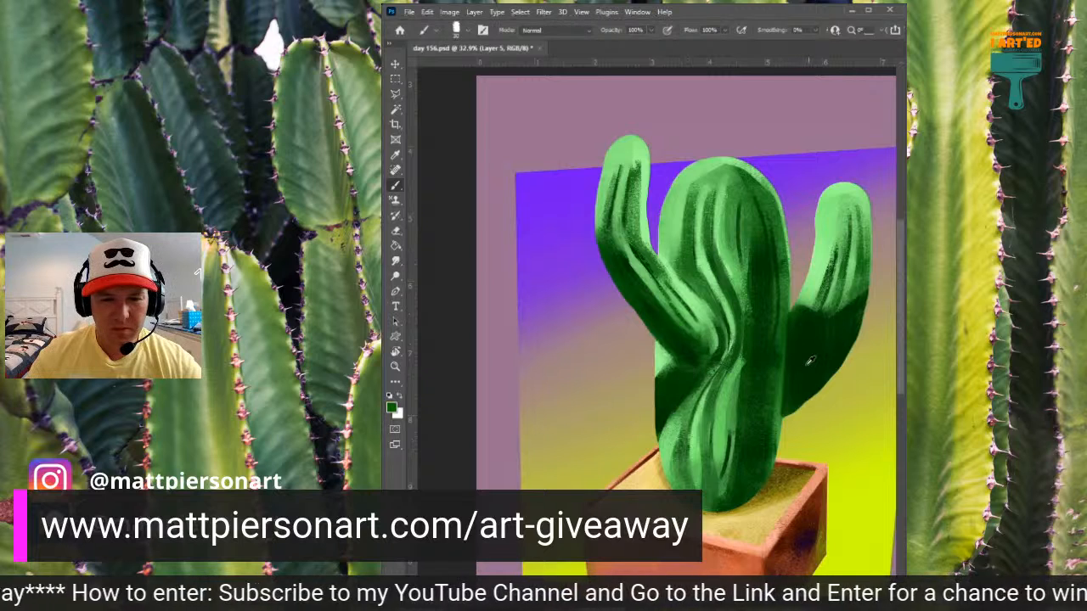
alt+click(811, 361)
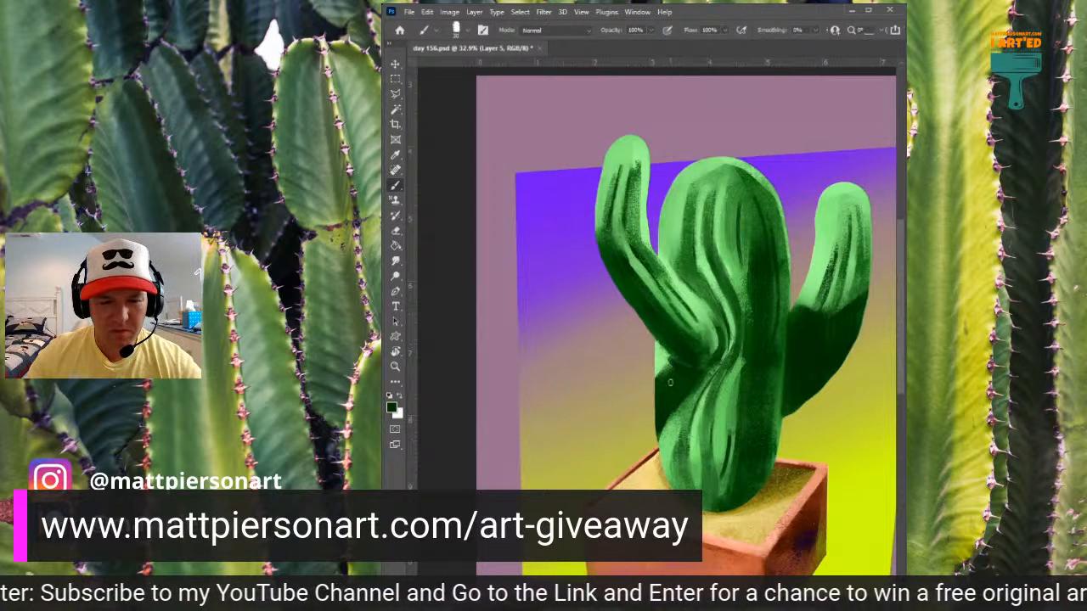
mouse_move(661, 376)
mouse_down()
mouse_move(673, 365)
mouse_move(665, 396)
mouse_move(697, 373)
mouse_move(668, 431)
mouse_up()
mouse_move(708, 474)
mouse_down()
mouse_move(712, 500)
mouse_move(708, 469)
mouse_up()
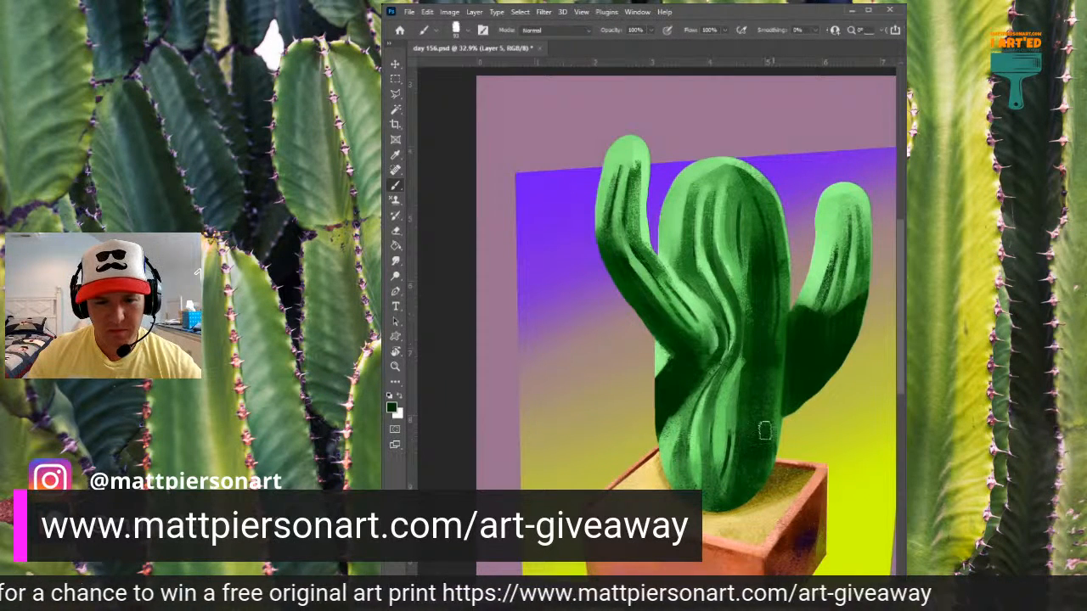
- Try dark green strokes on the trunk's upper right side and across its crown, and undo them
drag(743, 201, 764, 248)
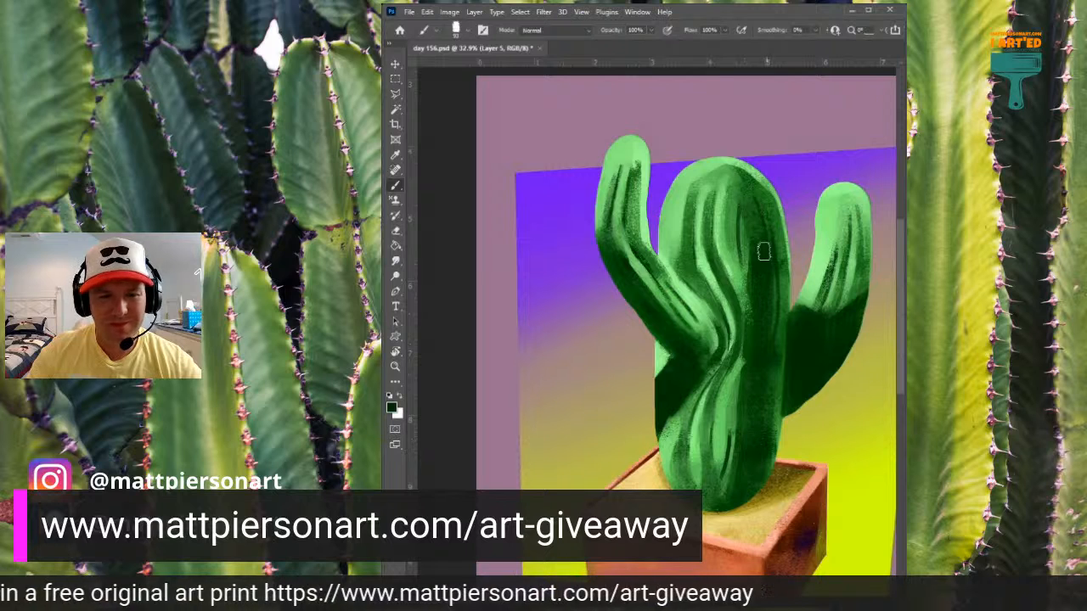
mouse_move(701, 202)
mouse_down()
mouse_move(710, 176)
mouse_move(747, 177)
mouse_up()
key(ctrl+z)
key(ctrl+z)
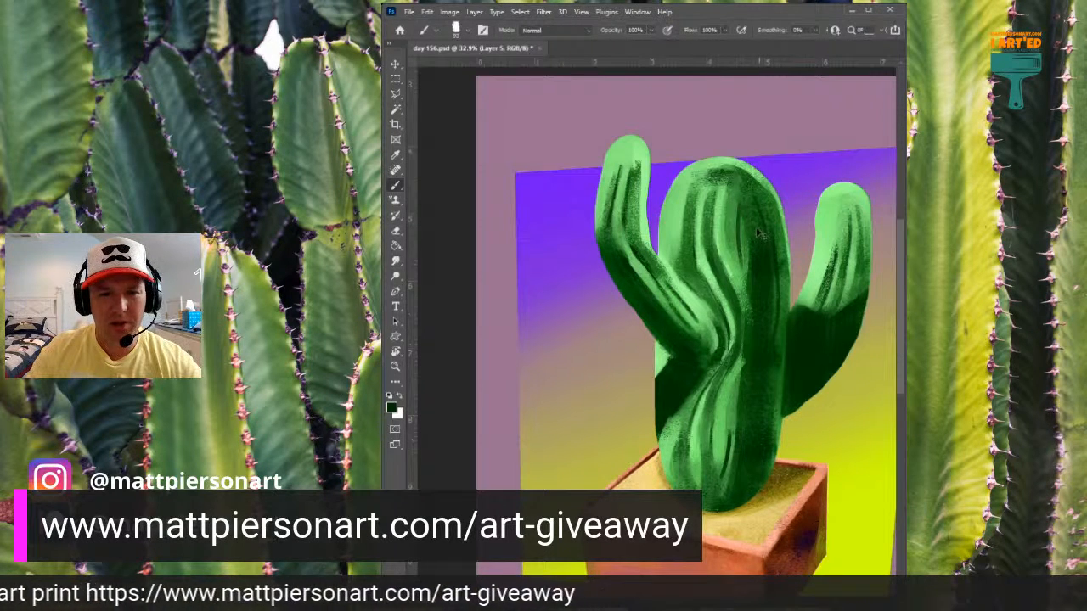
- Blend sampled mid green across the trunk's rounded crown above the vertical shadow
alt+click(744, 170)
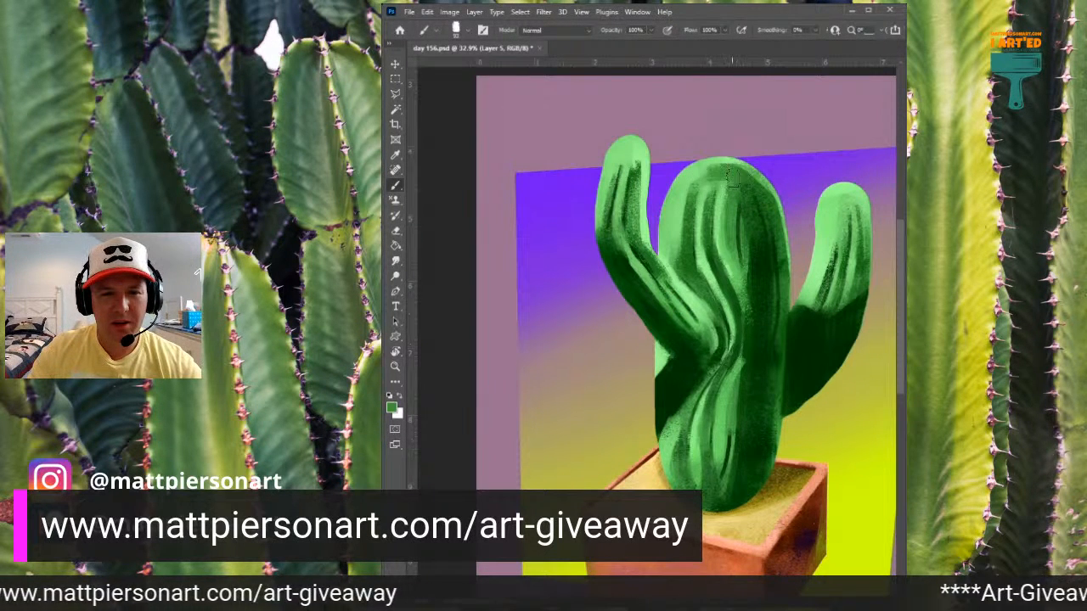
mouse_move(712, 174)
mouse_down()
mouse_move(758, 194)
mouse_move(734, 158)
mouse_up()
alt+click(749, 187)
alt+click(755, 164)
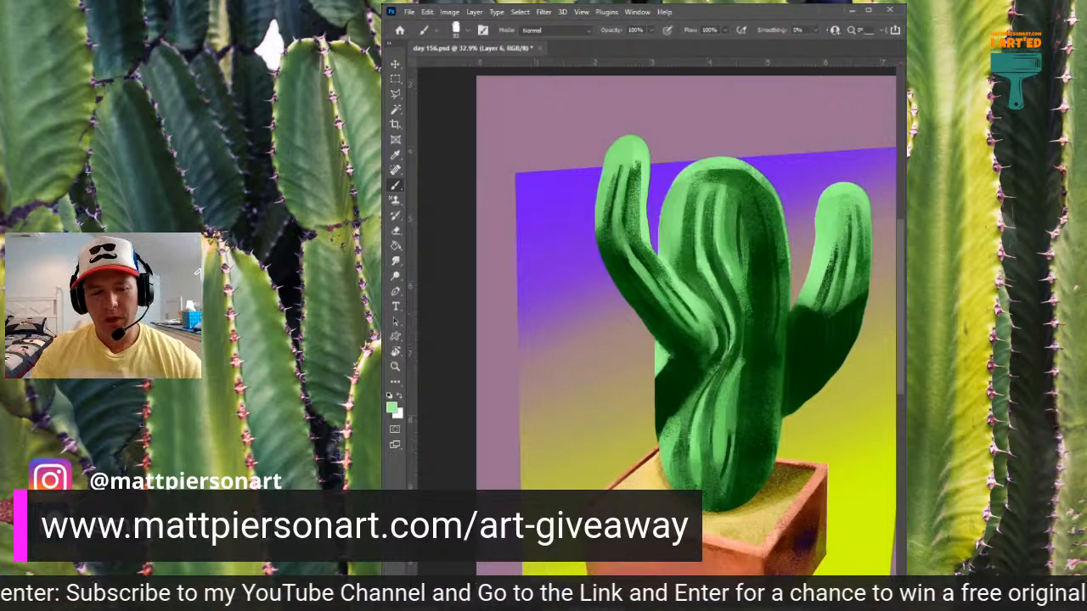
- Try a light green highlight down the trunk's lower right edge and undo it
scroll(722, 322, up, 3)
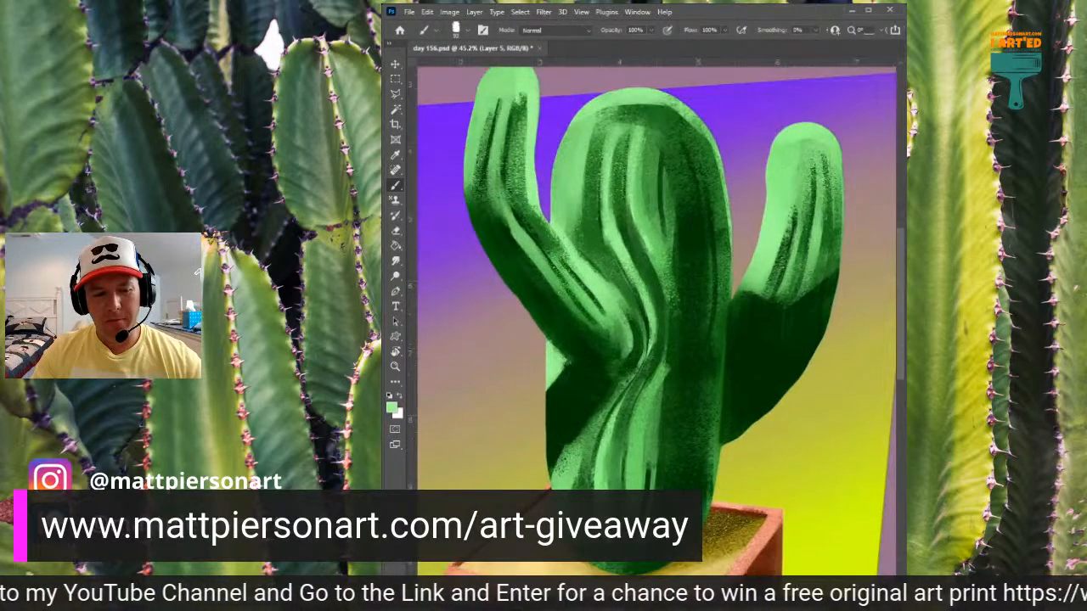
scroll(593, 316, down, 3)
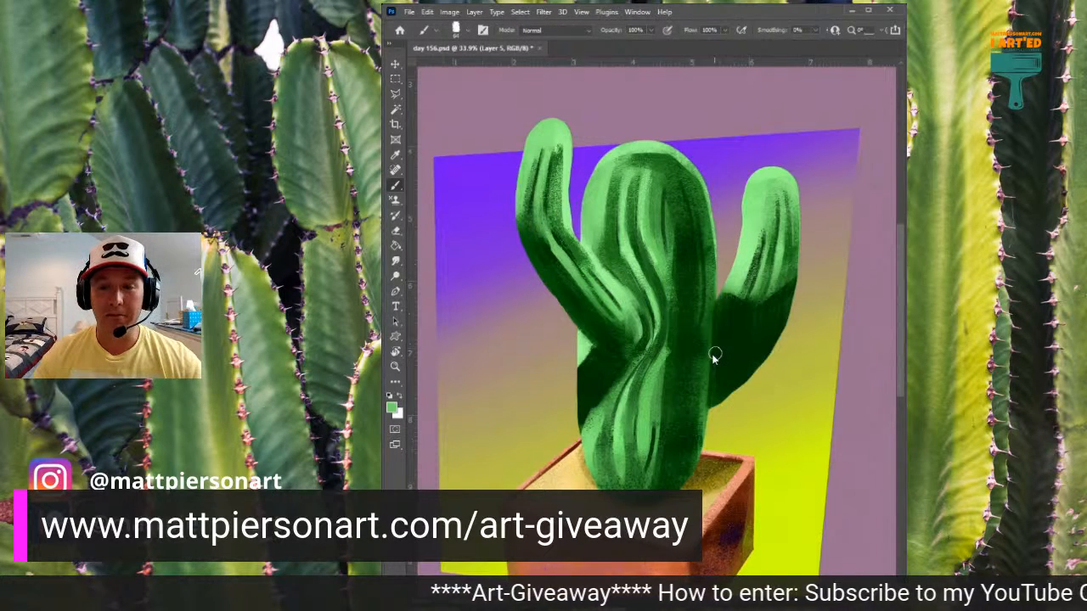
drag(703, 326, 692, 432)
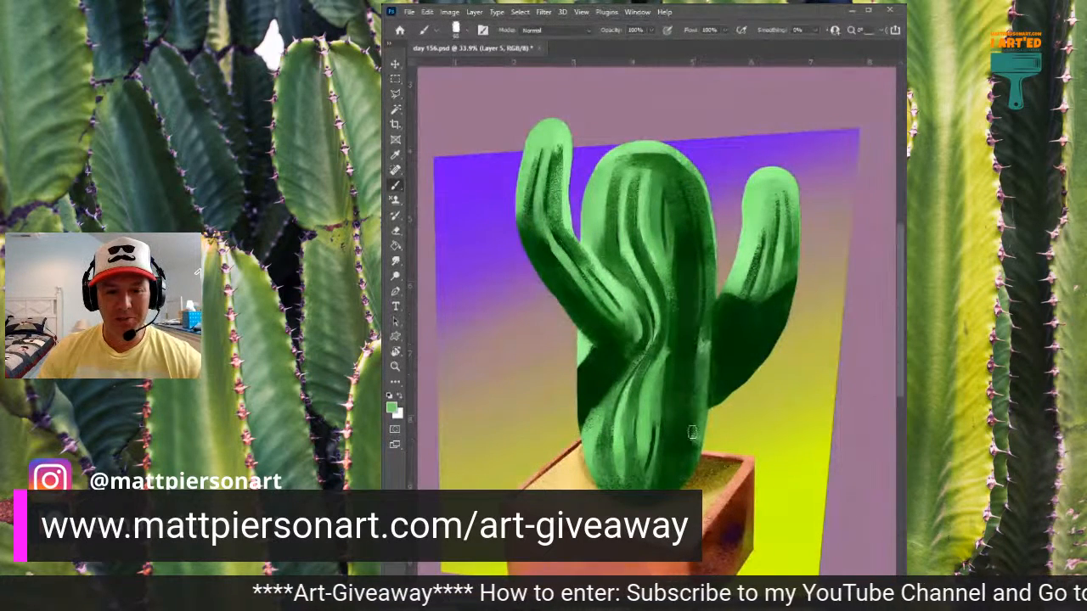
key(ctrl+z)
key(ctrl+z)
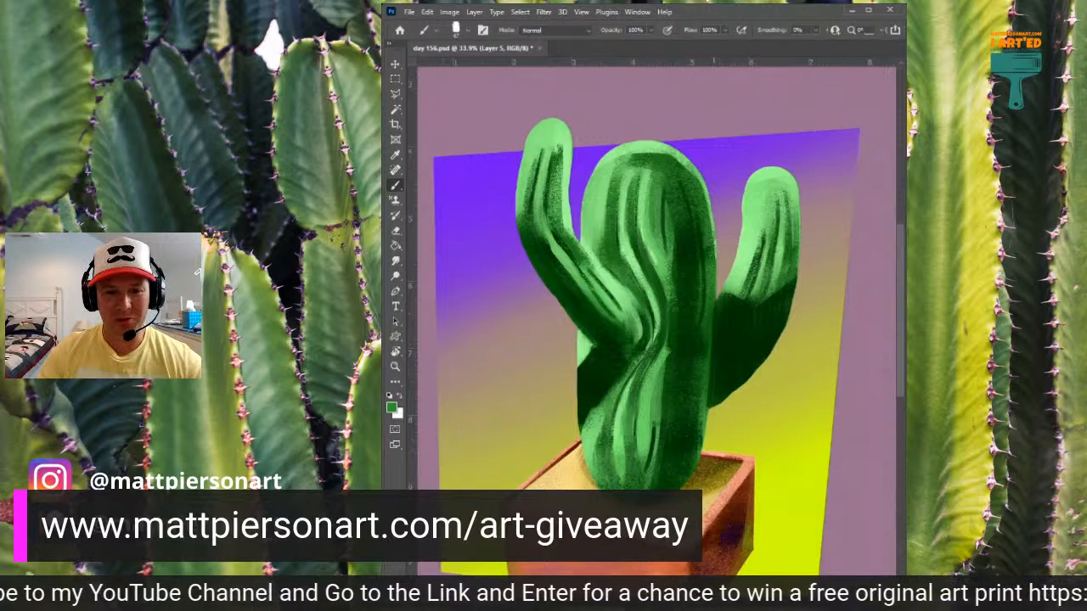
- Paint a mid green reflected-light band down the trunk's lower right edge to its base
drag(710, 301, 699, 389)
drag(705, 327, 696, 440)
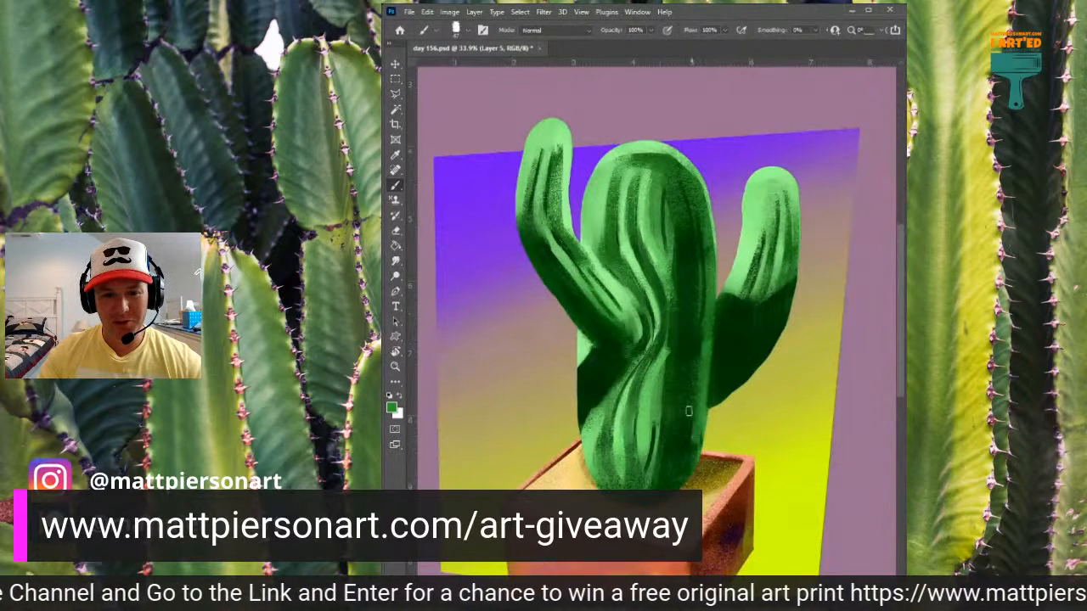
drag(695, 392, 689, 482)
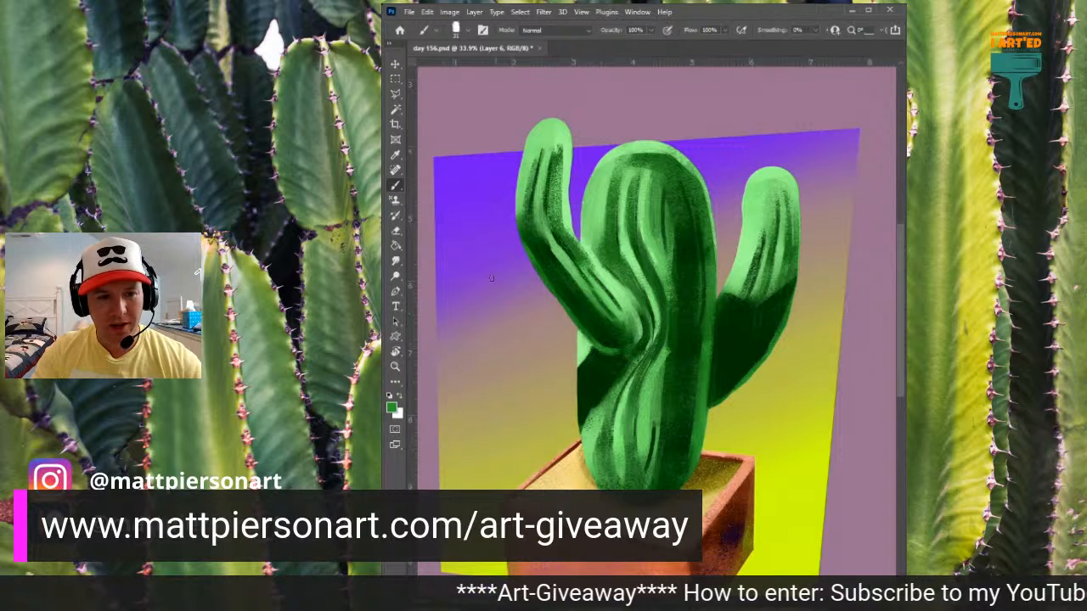
- Sample the background purple and the arm's dark green, and tint the left arm's underside and the trunk shadow below it with dark purple
alt+click(467, 164)
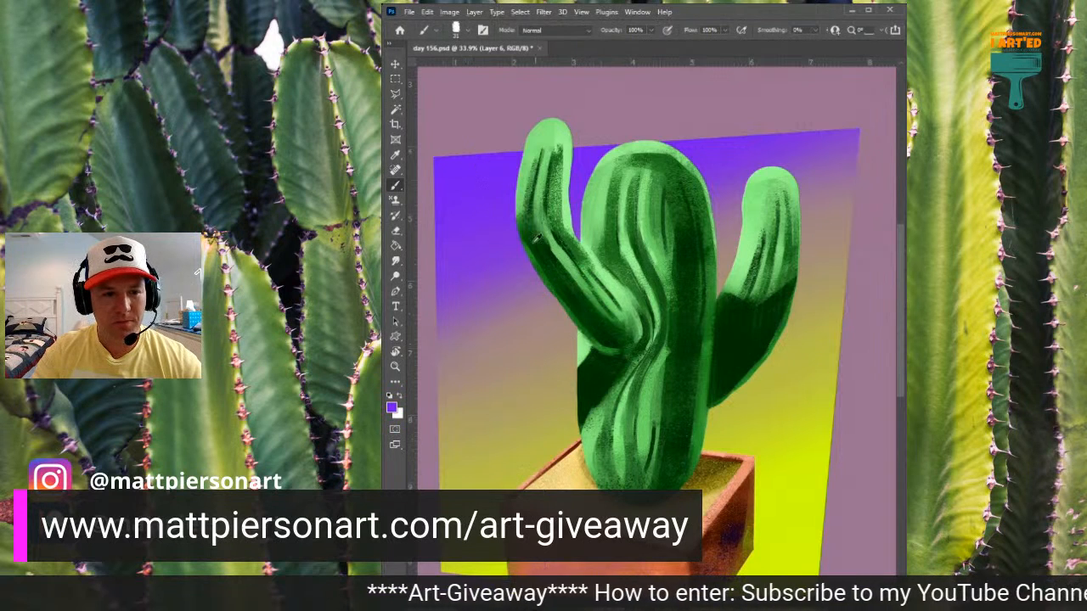
alt+click(571, 284)
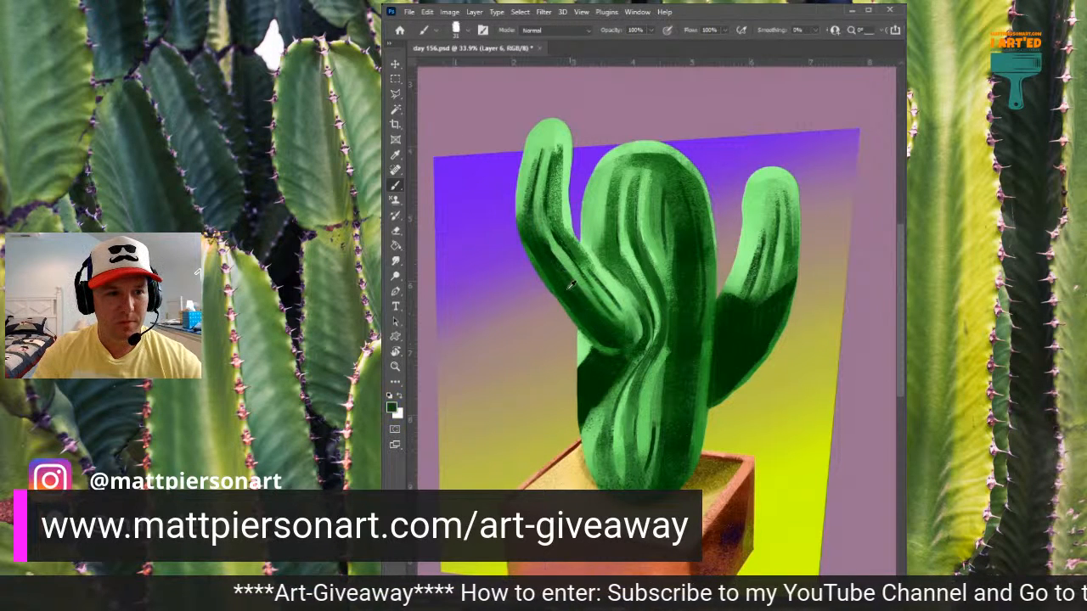
alt+click(465, 160)
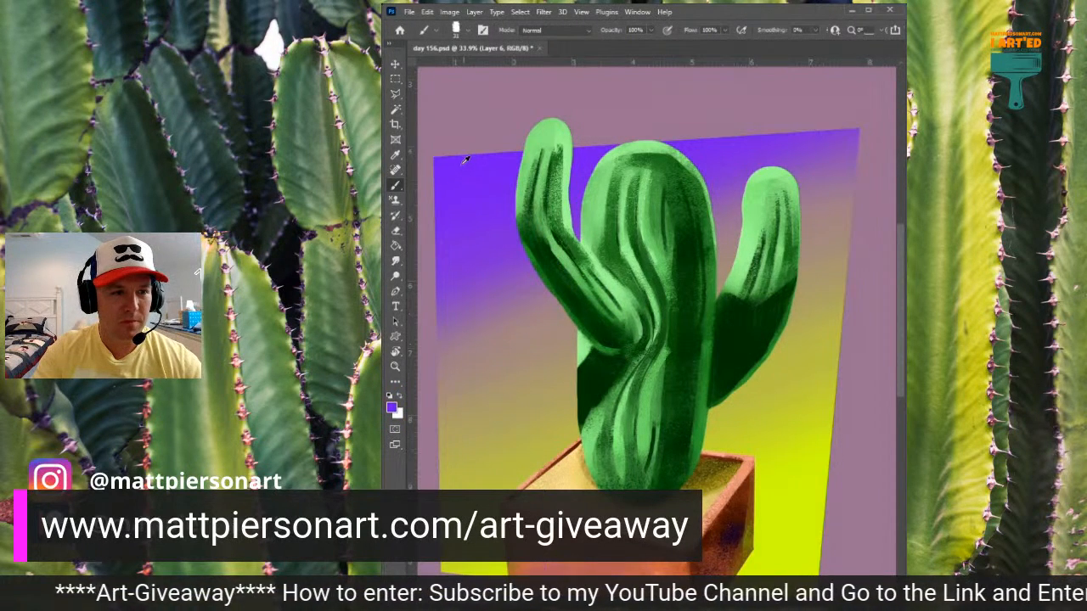
alt+click(571, 285)
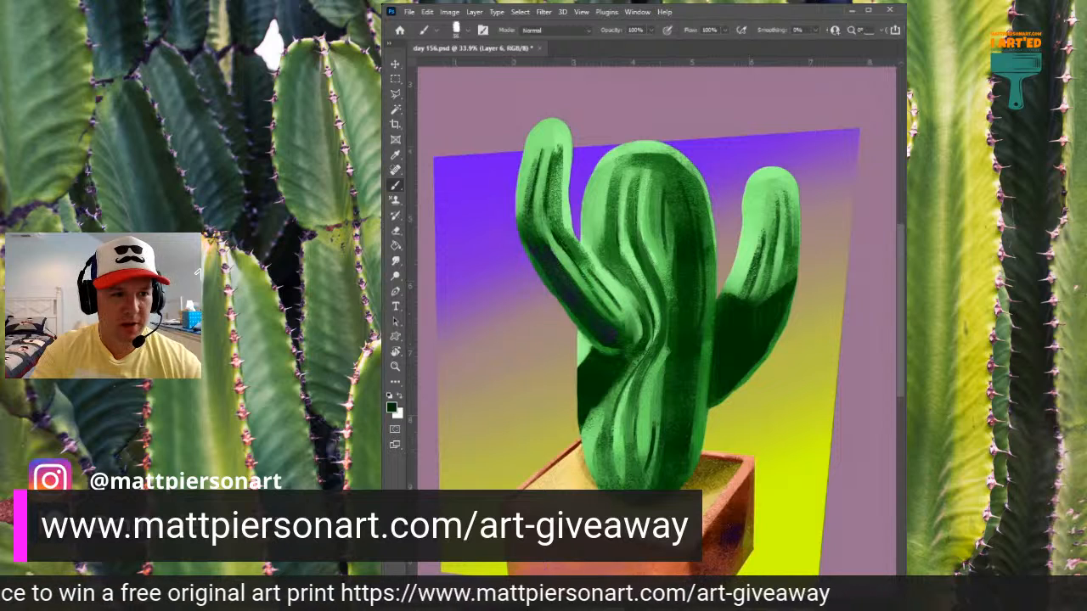
click(384, 241)
drag(597, 360, 598, 359)
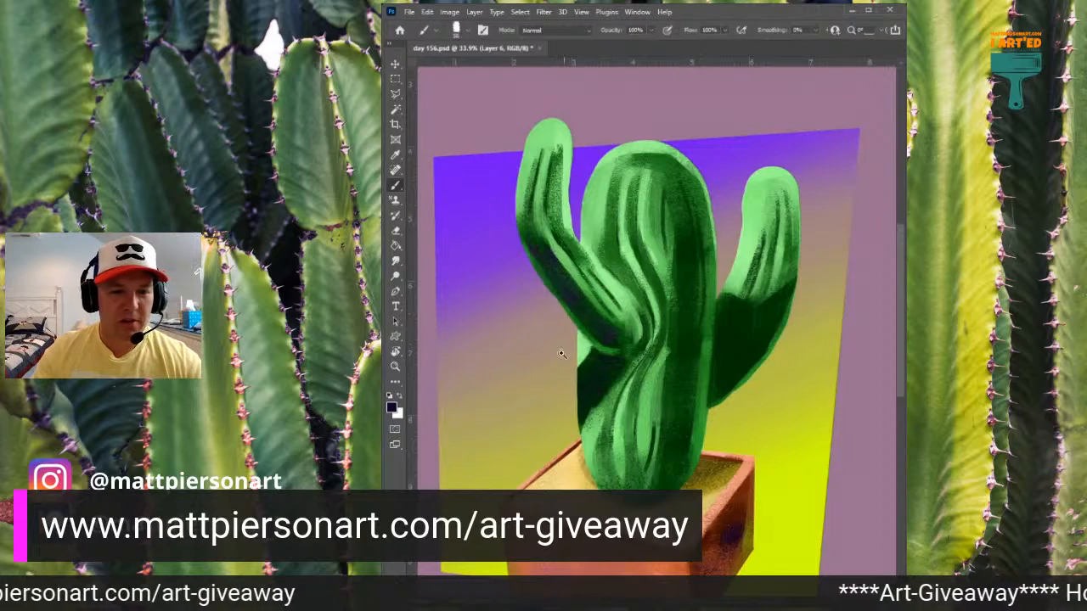
- Paint dark purple into the shadow at the base of the right arm beside the trunk
drag(562, 354, 706, 337)
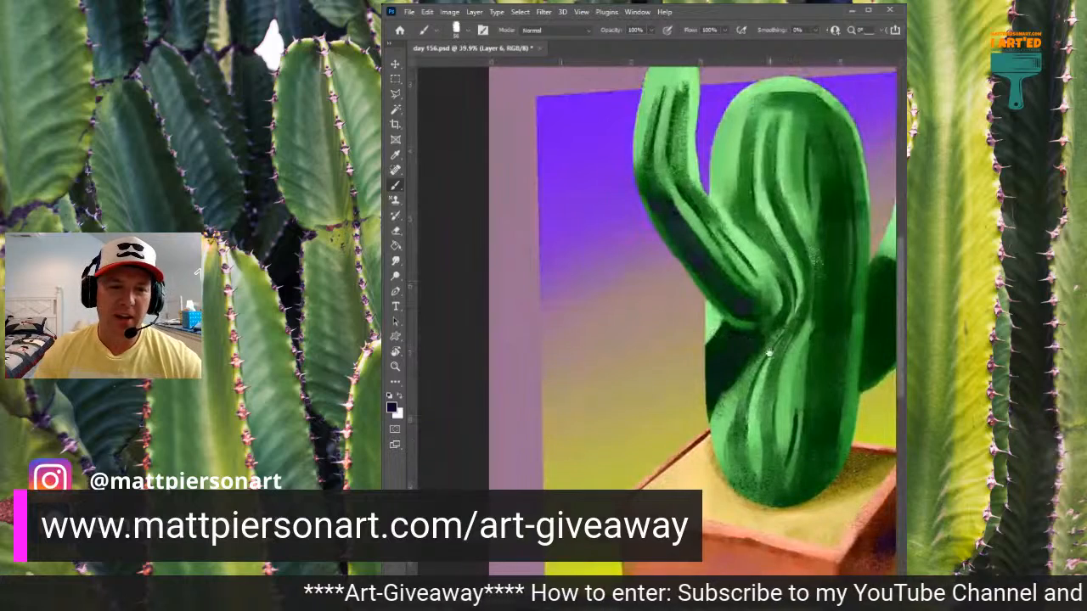
drag(771, 355, 626, 325)
alt+click(735, 292)
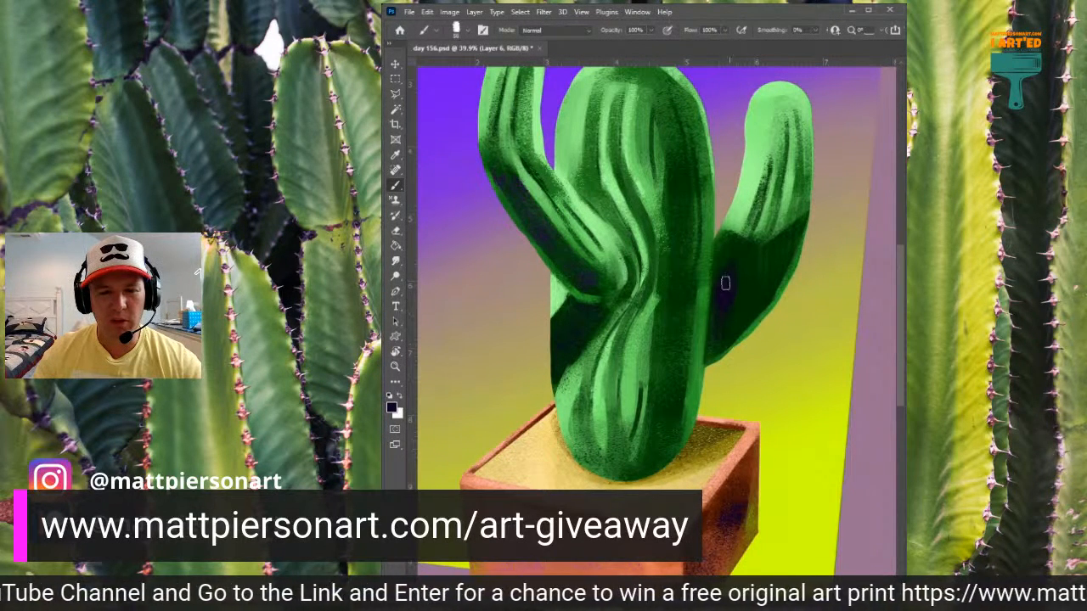
mouse_move(741, 265)
mouse_down()
mouse_move(749, 309)
mouse_move(764, 285)
mouse_move(748, 258)
mouse_move(749, 280)
mouse_move(779, 264)
mouse_move(760, 276)
mouse_move(741, 262)
mouse_move(787, 248)
mouse_move(748, 269)
mouse_move(763, 259)
mouse_move(722, 256)
mouse_move(717, 275)
mouse_move(739, 262)
mouse_move(721, 344)
mouse_move(744, 314)
mouse_move(722, 326)
mouse_move(761, 291)
mouse_move(773, 255)
mouse_up()
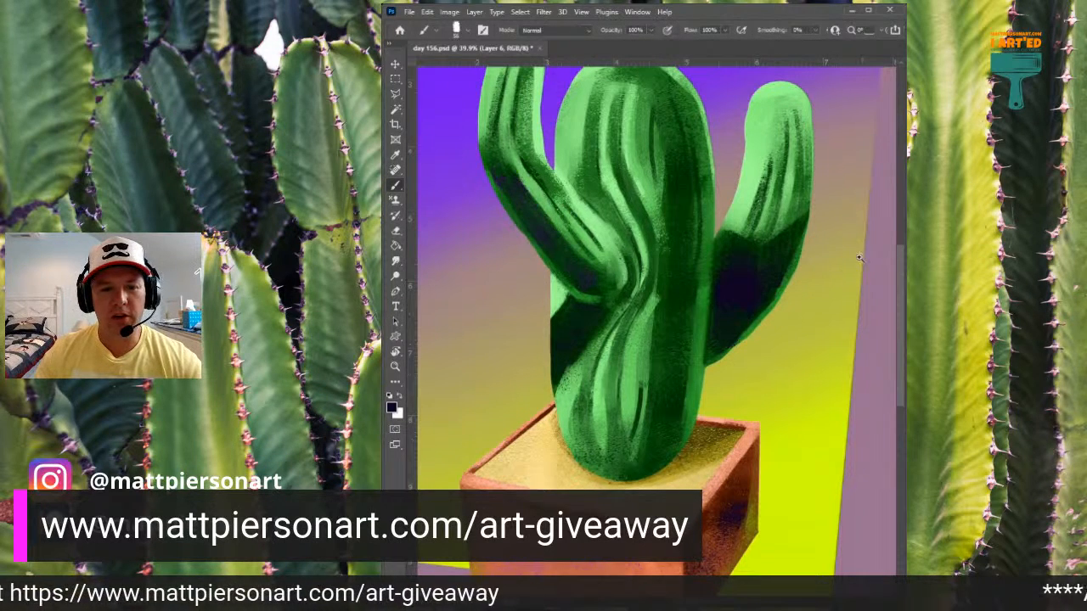
- Rework the vertical shadow on the trunk's upper right side with alternately sampled dark and mid greens
scroll(860, 258, down, 3)
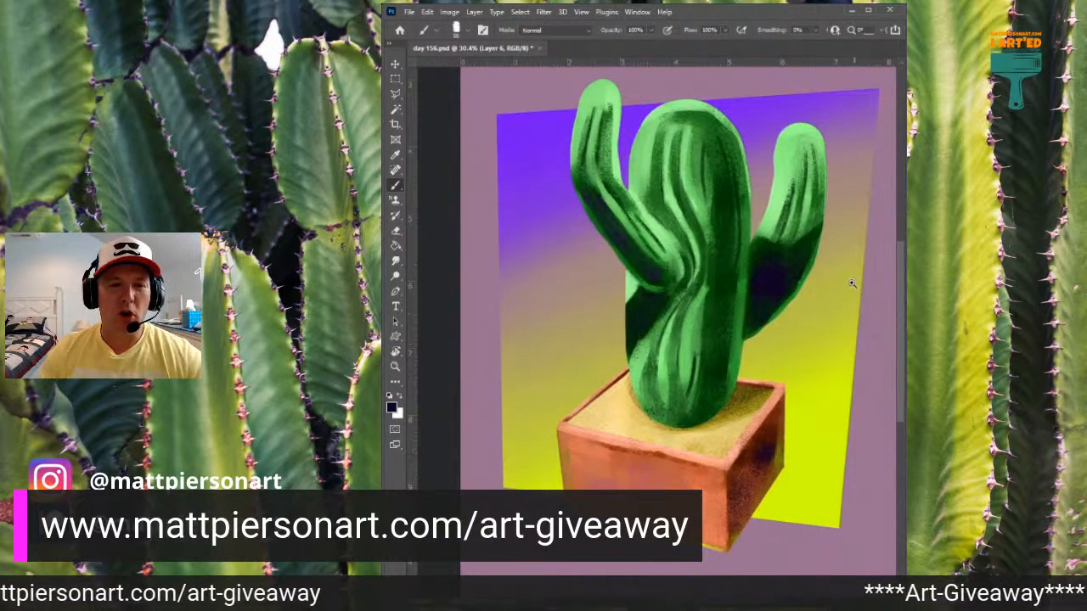
scroll(866, 265, down, 2)
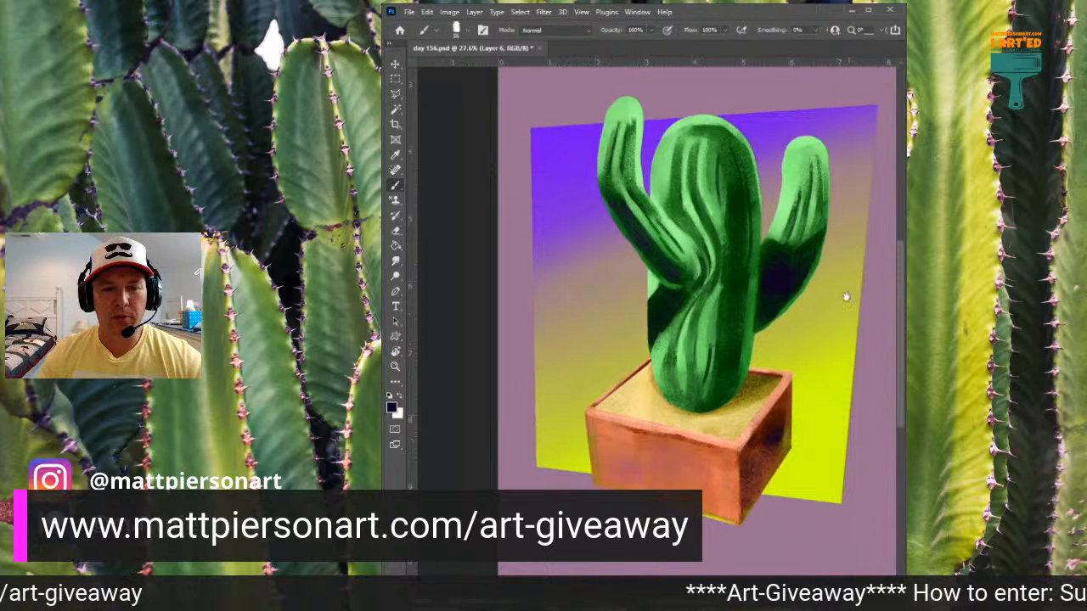
drag(864, 271, 848, 301)
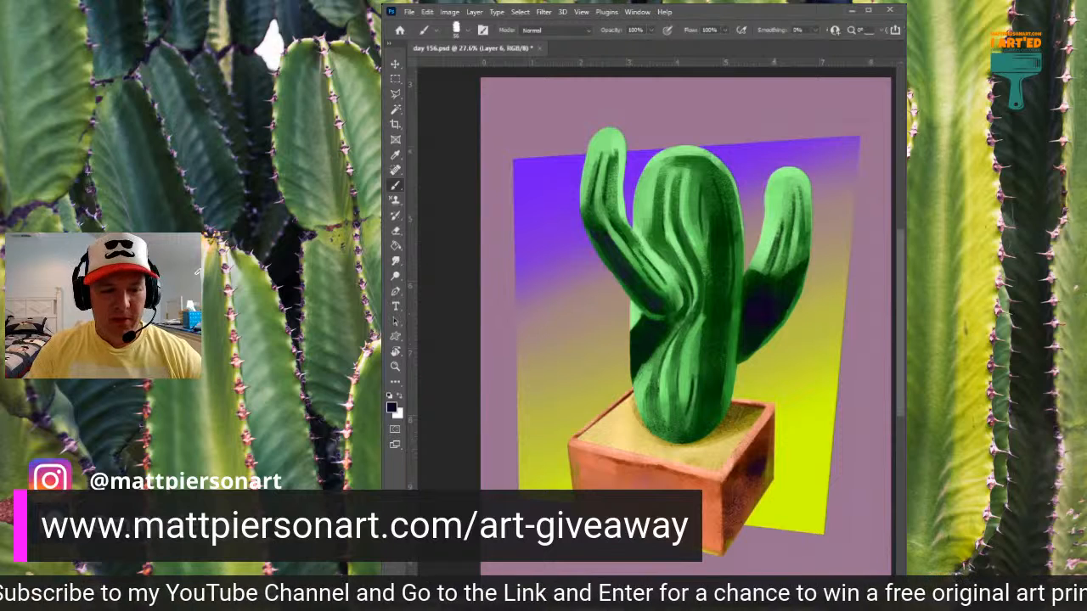
alt+click(709, 204)
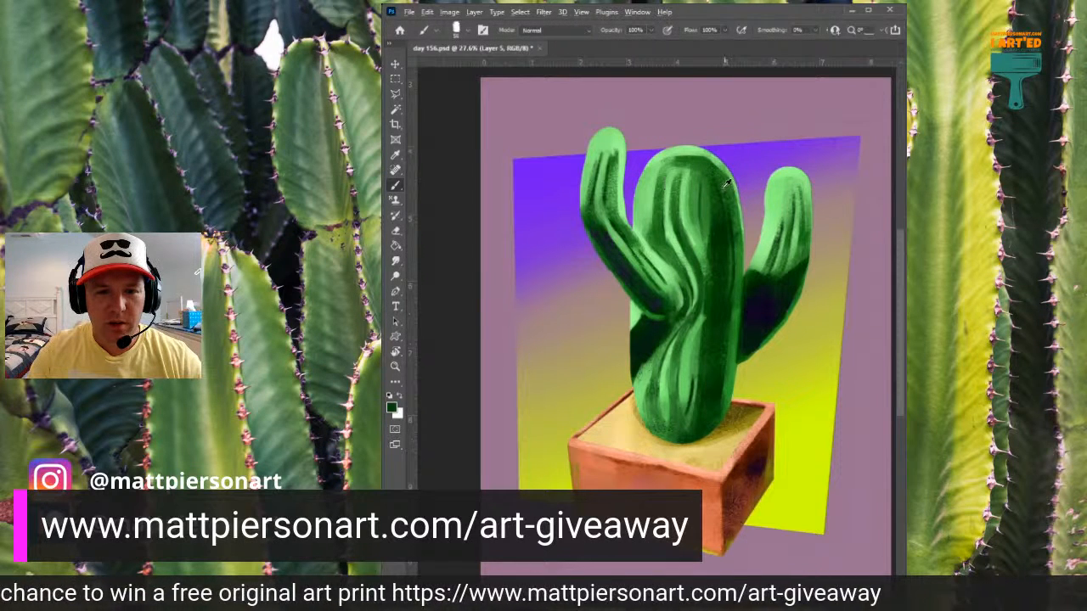
alt+click(722, 187)
alt+click(721, 206)
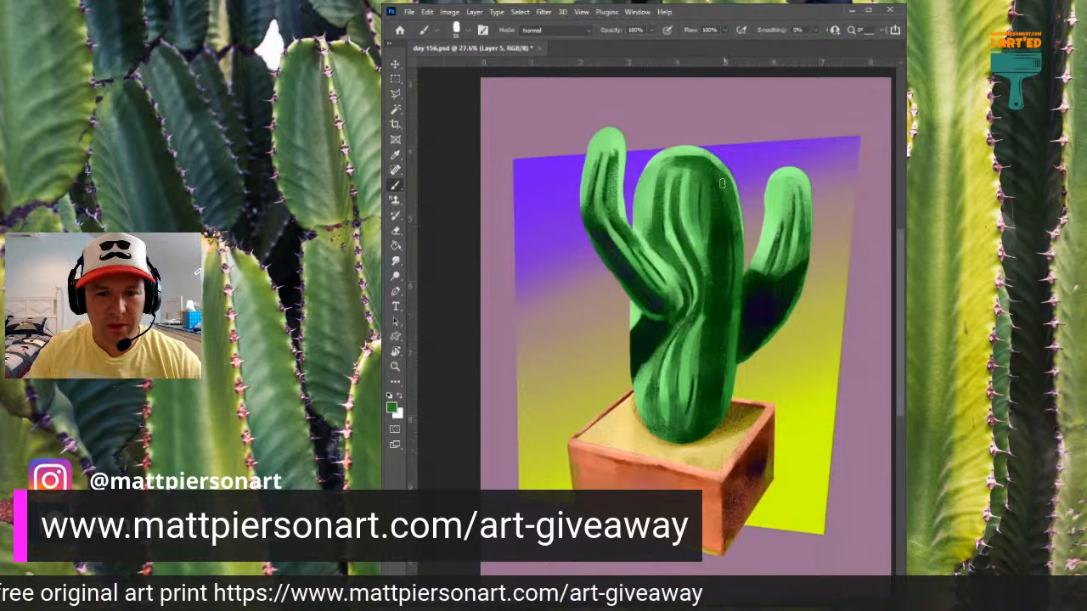
alt+click(720, 223)
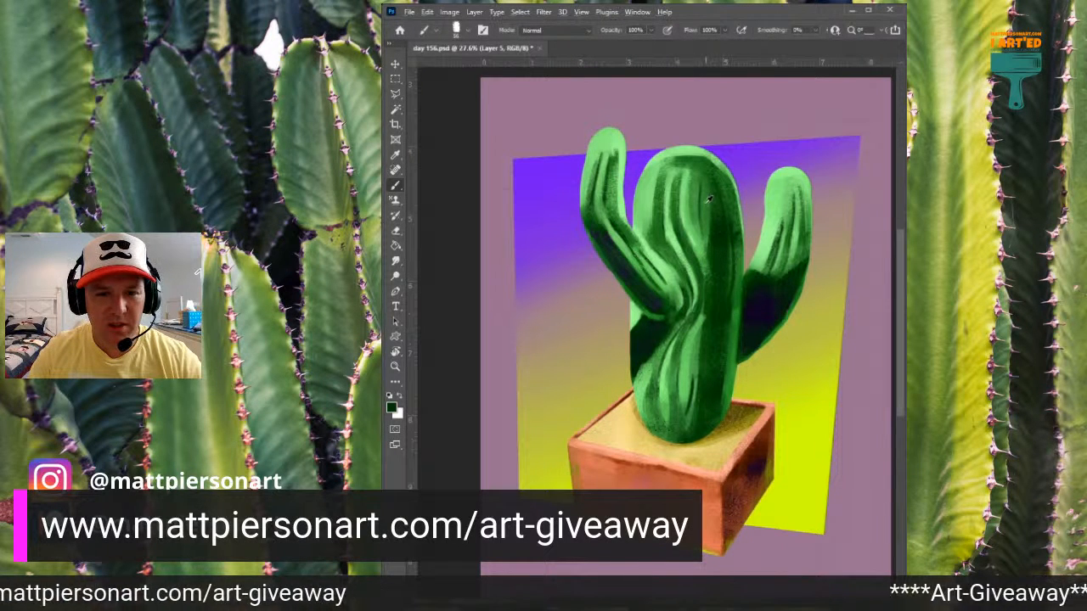
alt+click(708, 205)
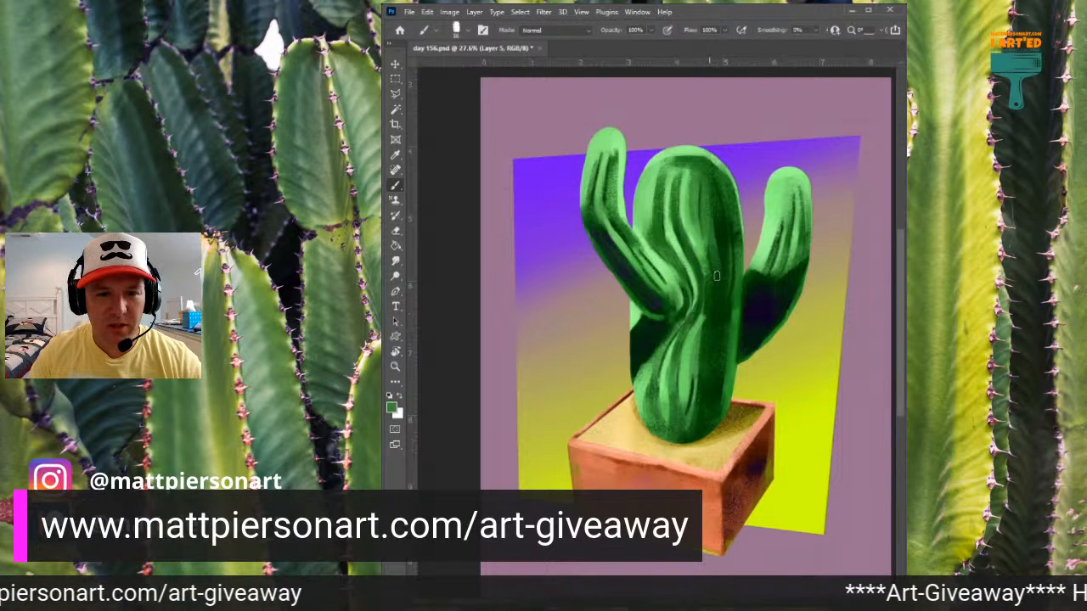
- Sample the trunk's darkest green and deepen the shadow stripes down the trunk's centre and along its lower right side
alt+click(722, 222)
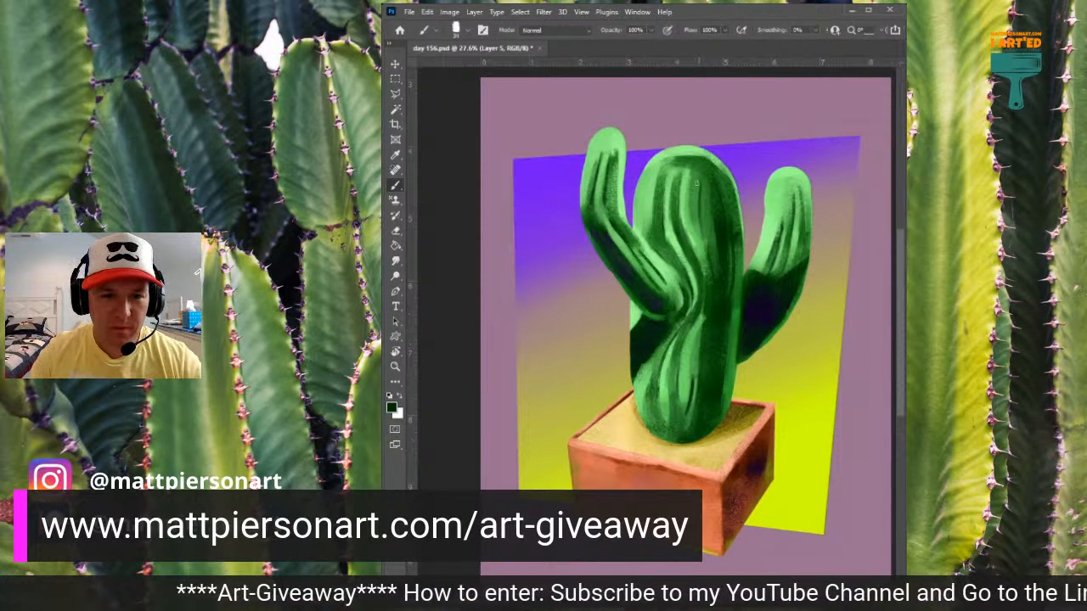
mouse_move(694, 195)
mouse_down()
mouse_move(709, 283)
mouse_move(705, 265)
mouse_up()
mouse_move(698, 172)
mouse_down()
mouse_move(695, 225)
mouse_move(710, 279)
mouse_move(695, 229)
mouse_move(704, 319)
mouse_move(709, 273)
mouse_move(703, 377)
mouse_move(729, 310)
mouse_move(709, 422)
mouse_up()
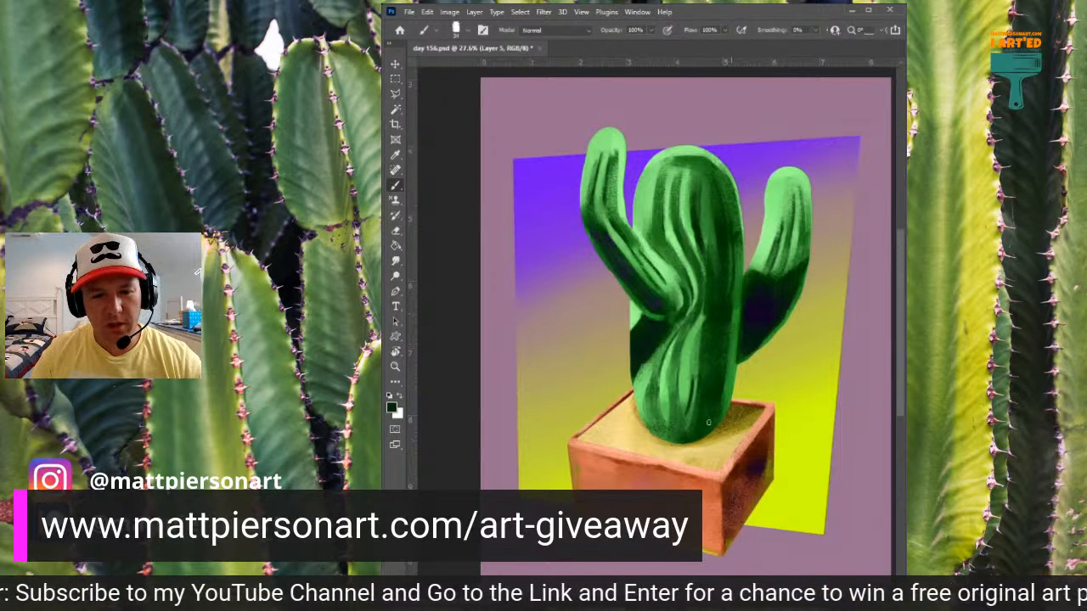
drag(733, 323, 724, 406)
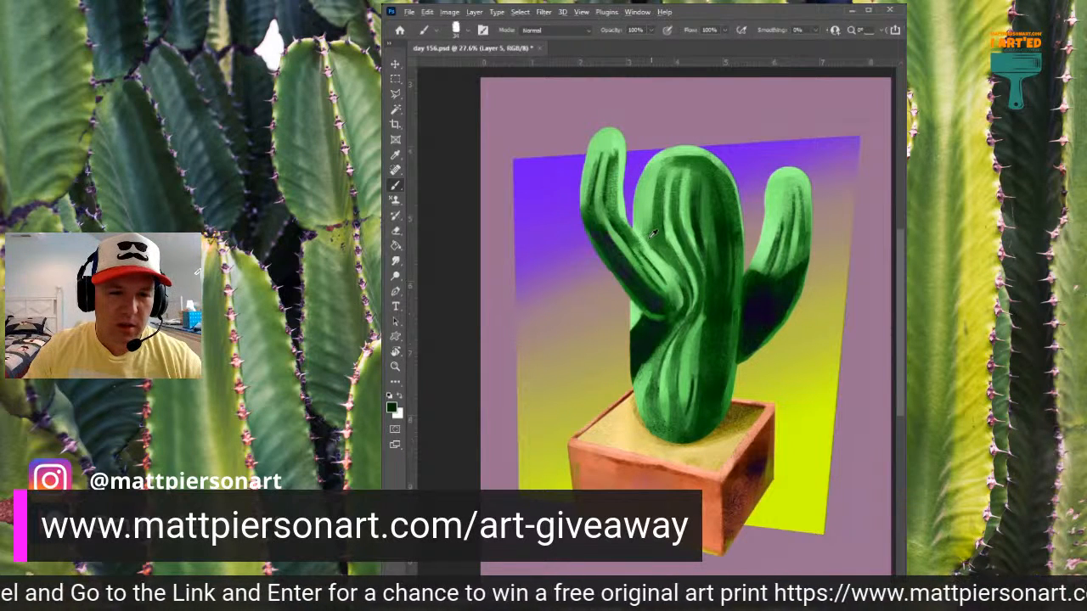
- Blend the trunk's left edge above the left arm's joint with sampled mid and light greens
alt+click(682, 223)
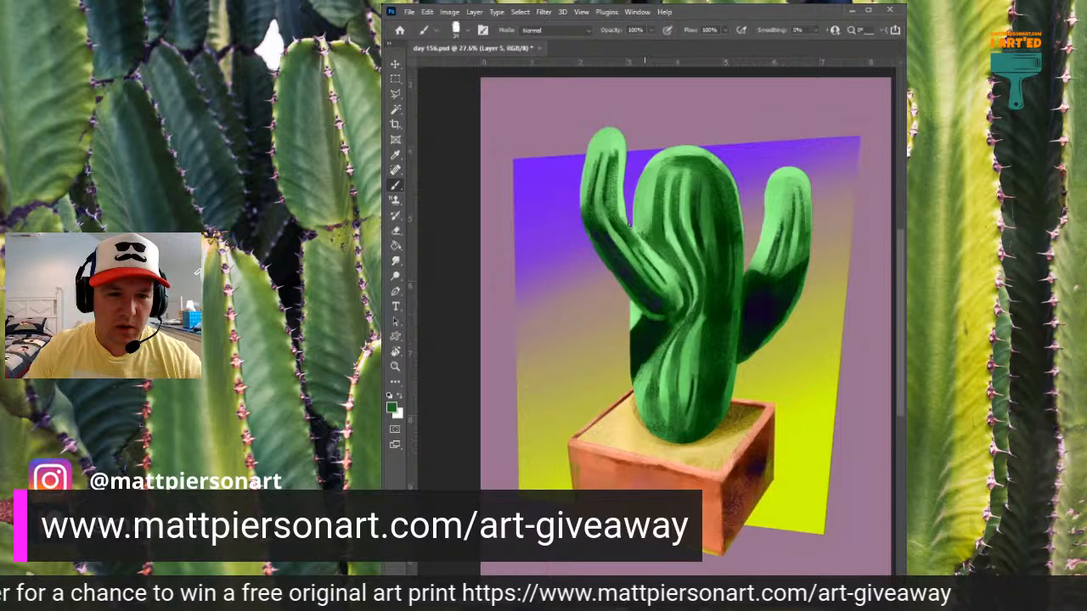
alt+click(643, 227)
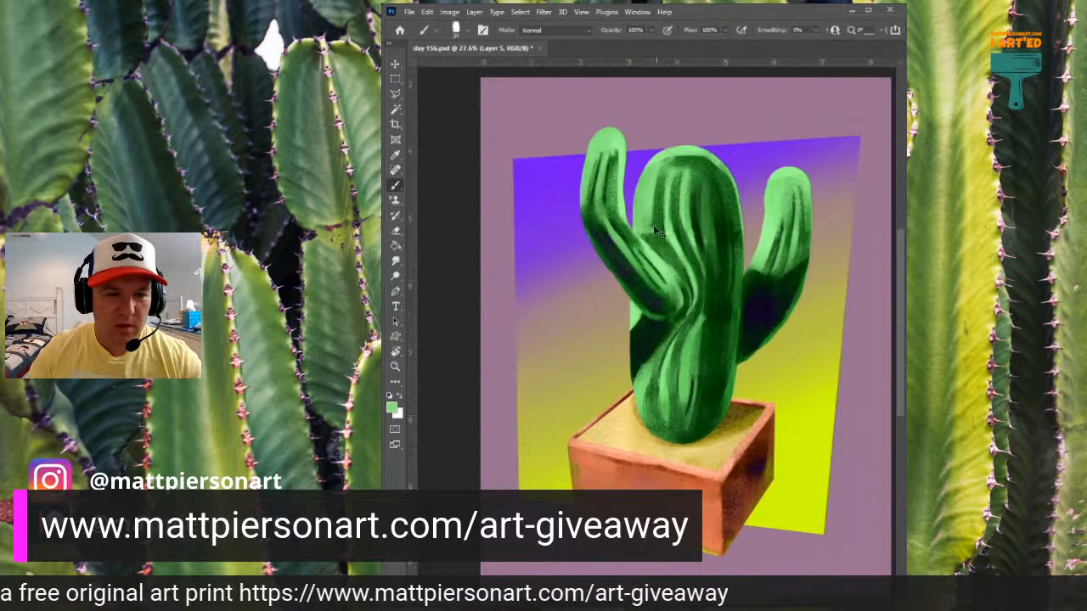
drag(658, 231, 644, 233)
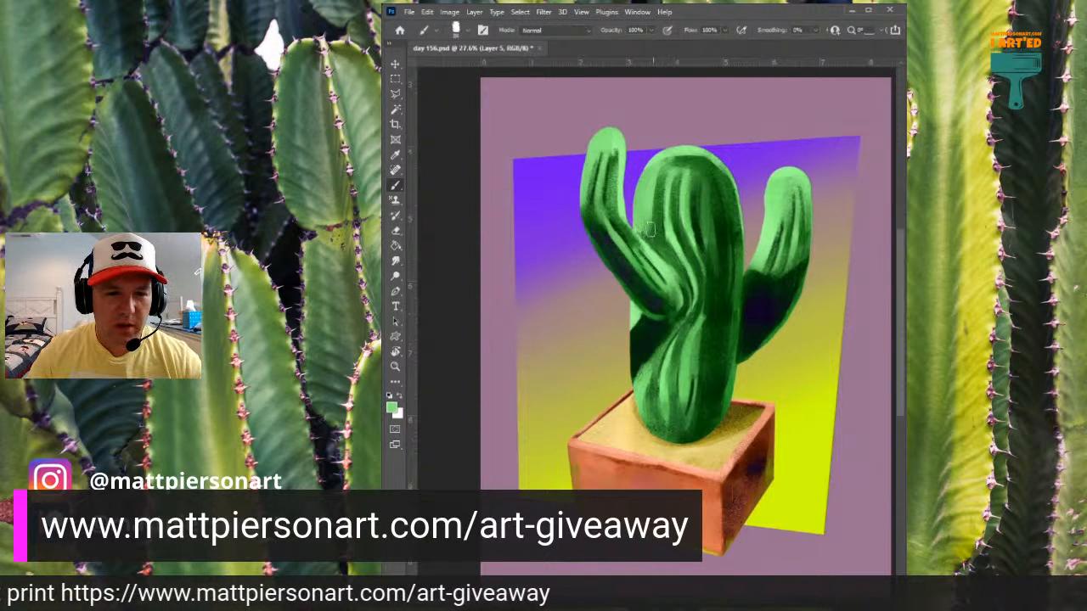
alt+click(658, 229)
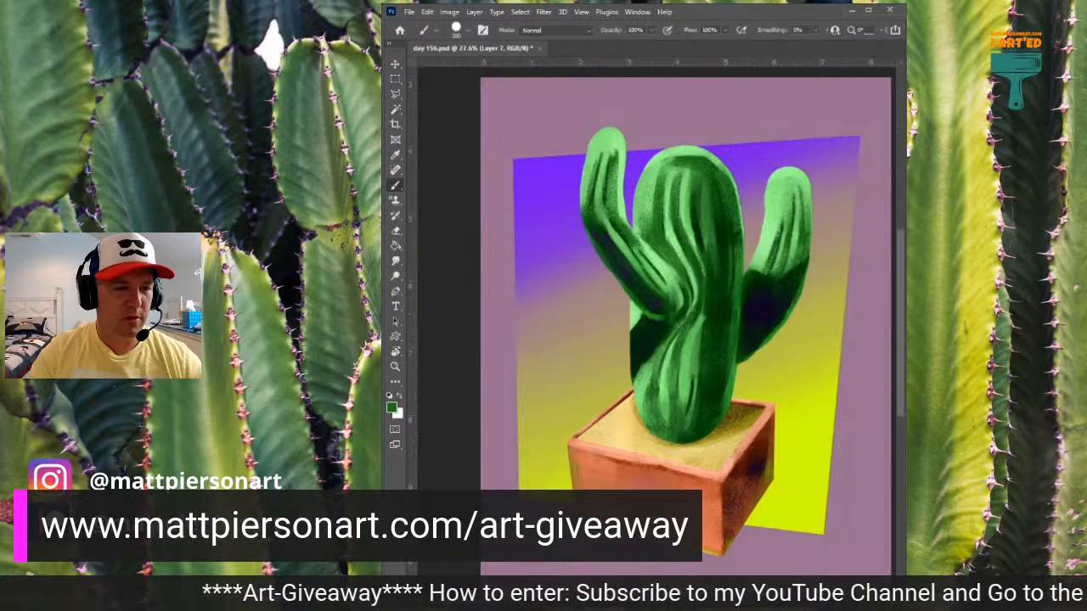
- On Layer 7, draw the first two small near-black spine clusters at the trunk's crown with a much smaller brush
key(bracketleft)
key(bracketleft)
key(bracketleft)
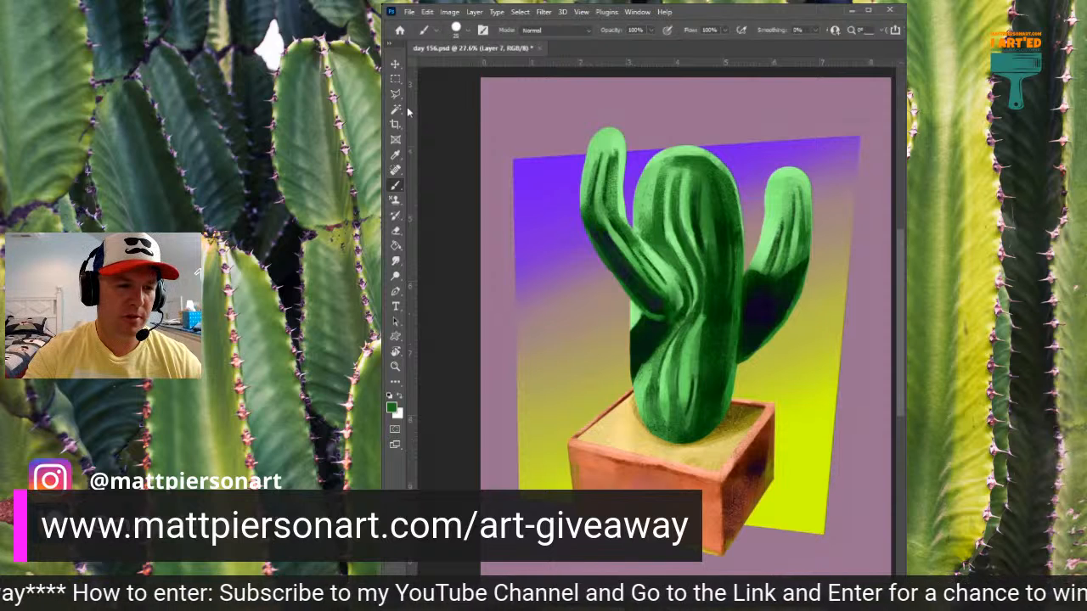
key(bracketleft)
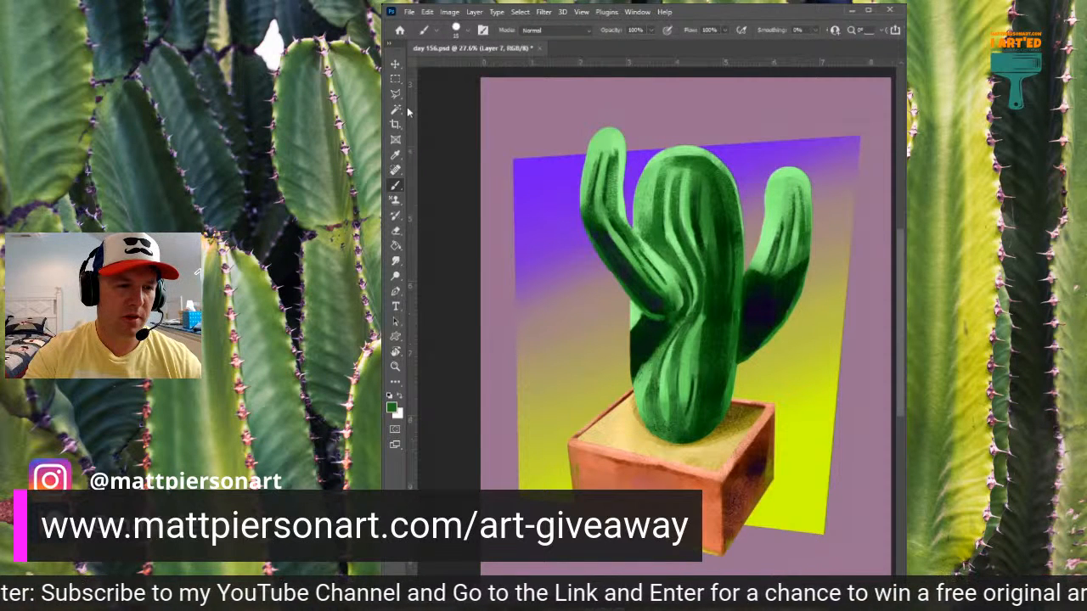
key(bracketleft)
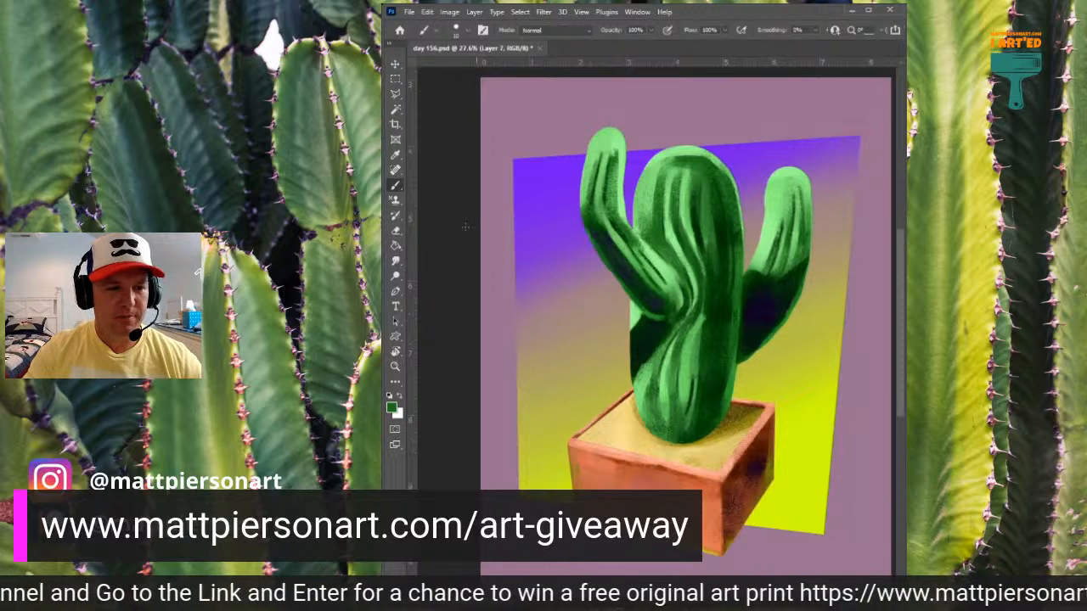
key(d)
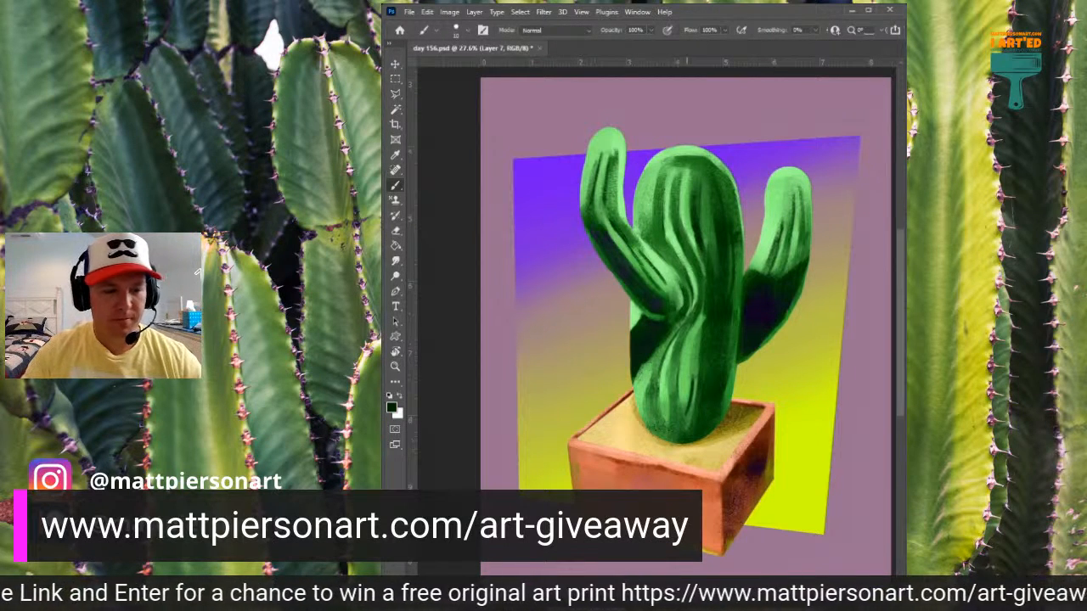
drag(646, 222, 683, 196)
mouse_move(681, 139)
mouse_down()
mouse_move(684, 127)
mouse_move(672, 131)
mouse_move(708, 146)
mouse_up()
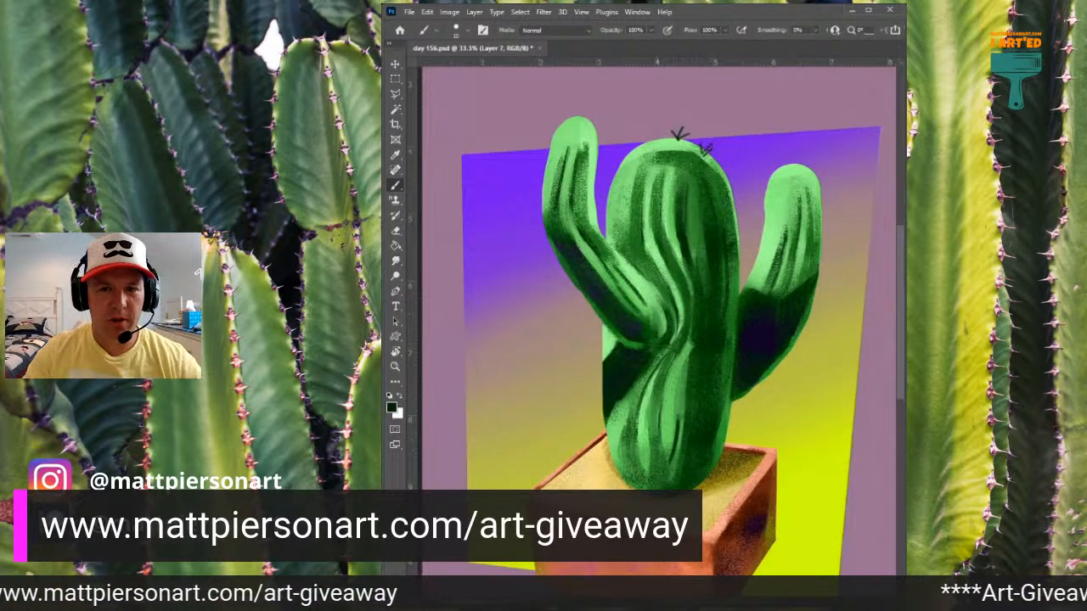
- Scatter more small near-black spine clusters along both edges and across the ribs of the trunk's rounded upper part
drag(642, 147, 639, 134)
mouse_move(643, 146)
mouse_down()
mouse_move(650, 136)
mouse_move(650, 148)
mouse_move(689, 161)
mouse_move(673, 158)
mouse_move(732, 168)
mouse_up()
mouse_move(682, 192)
mouse_down()
mouse_move(688, 181)
mouse_move(677, 180)
mouse_up()
mouse_move(682, 192)
mouse_down()
mouse_move(682, 180)
mouse_move(638, 177)
mouse_move(620, 163)
mouse_move(623, 154)
mouse_up()
mouse_move(613, 202)
mouse_down()
mouse_move(603, 190)
mouse_move(618, 178)
mouse_move(608, 181)
mouse_up()
mouse_move(637, 217)
mouse_down()
mouse_move(642, 206)
mouse_move(625, 205)
mouse_up()
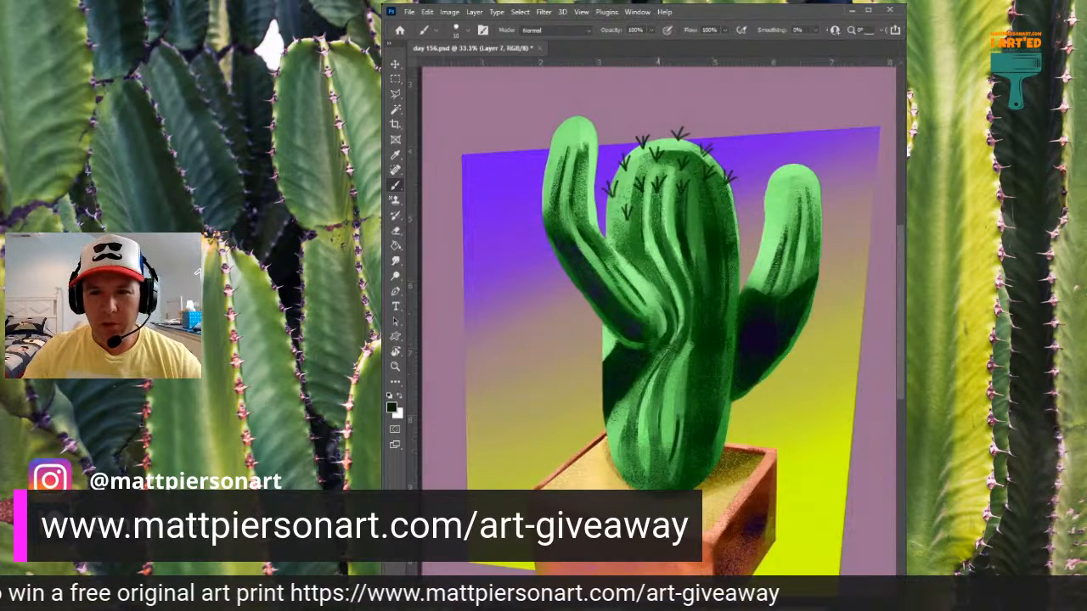
mouse_move(699, 220)
mouse_down()
mouse_move(694, 203)
mouse_move(706, 204)
mouse_up()
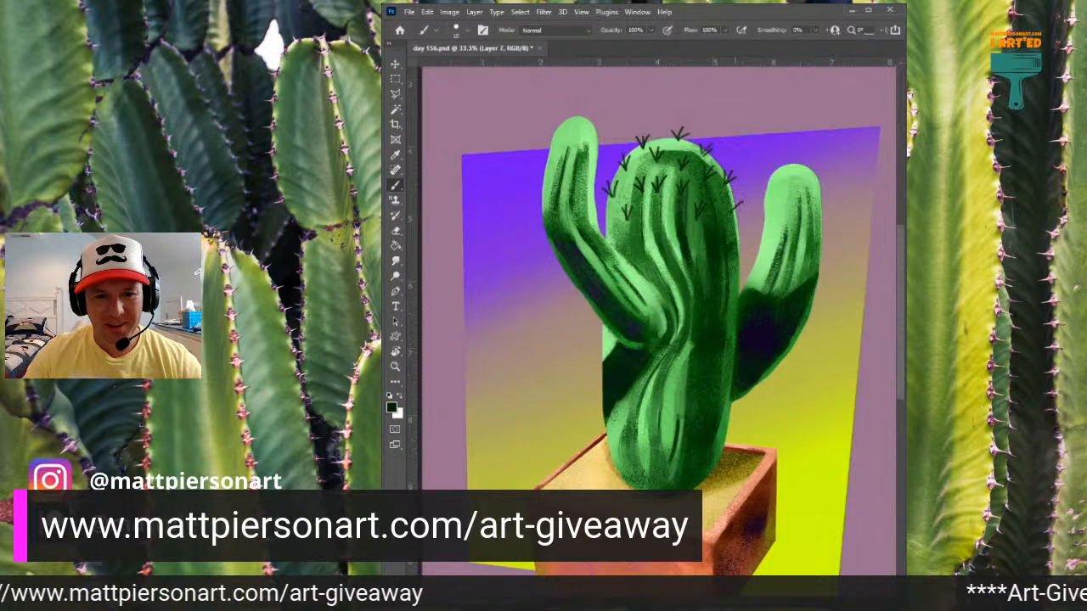